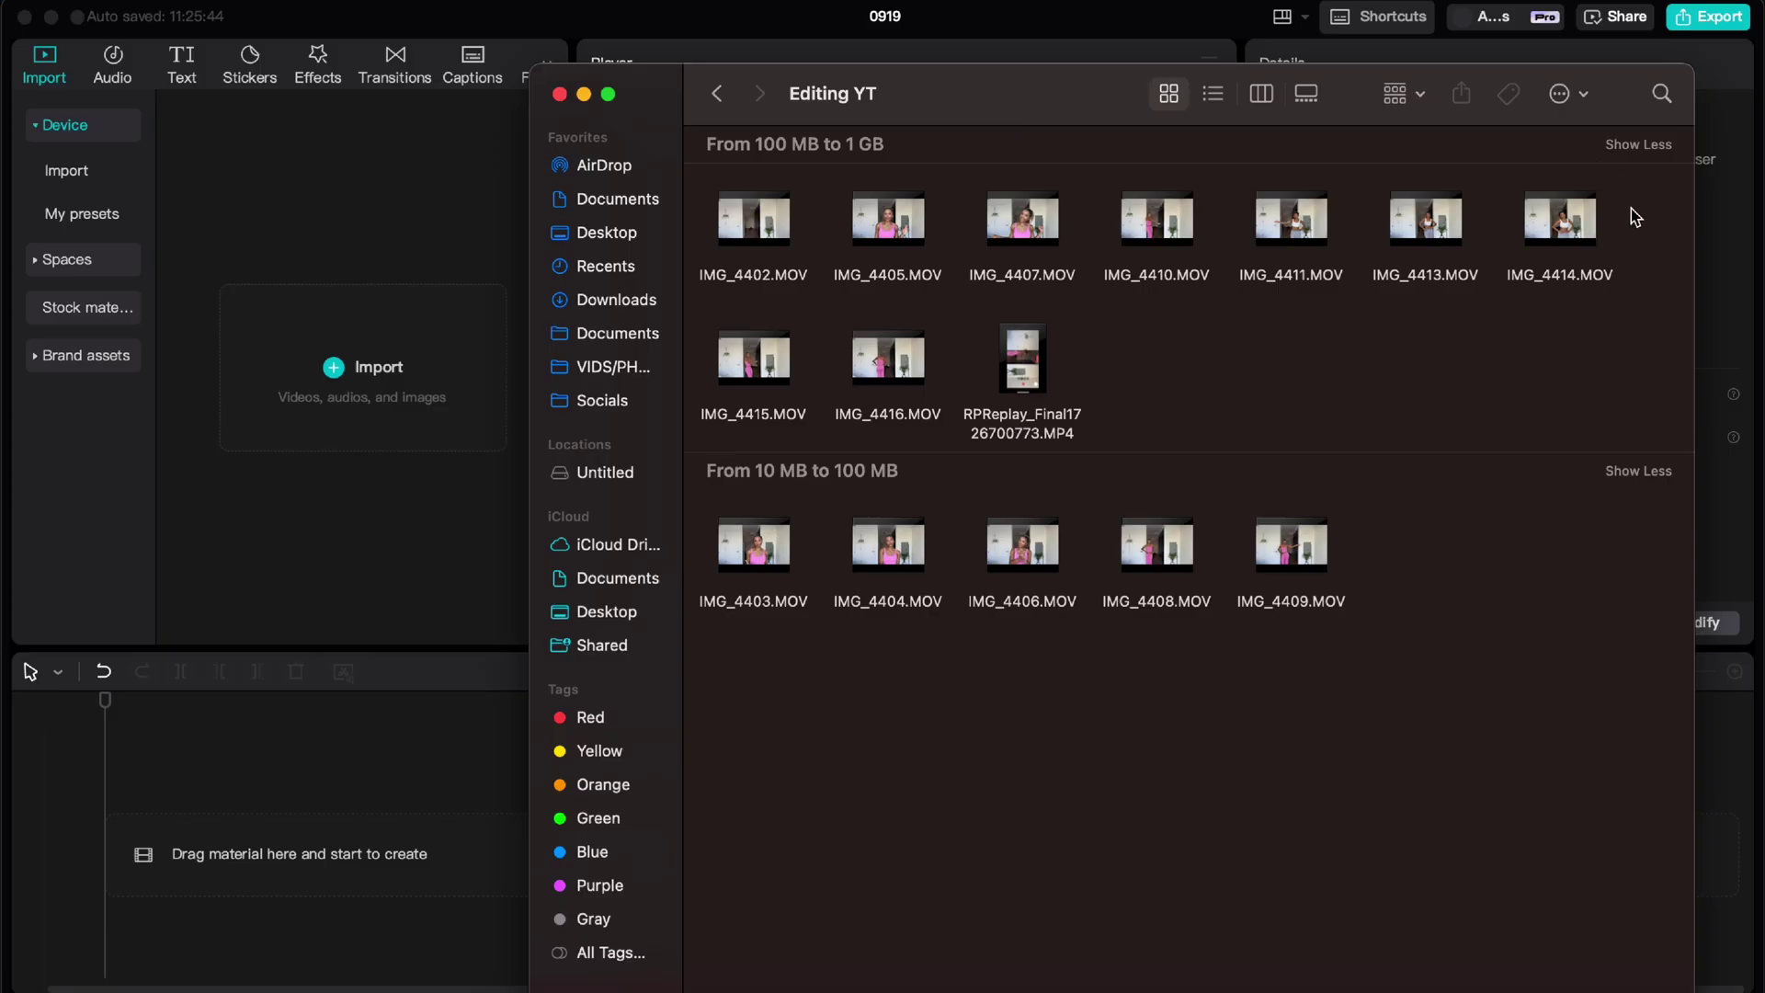
- Select all 15 recorded dance video files in Finder
left_click_drag(1634, 217, 685, 694)
- Import the clips, place them on the timeline, and delete every clip except IMG_4416
left_click_drag(722, 584, 525, 530)
left_click_drag(747, 551, 388, 871)
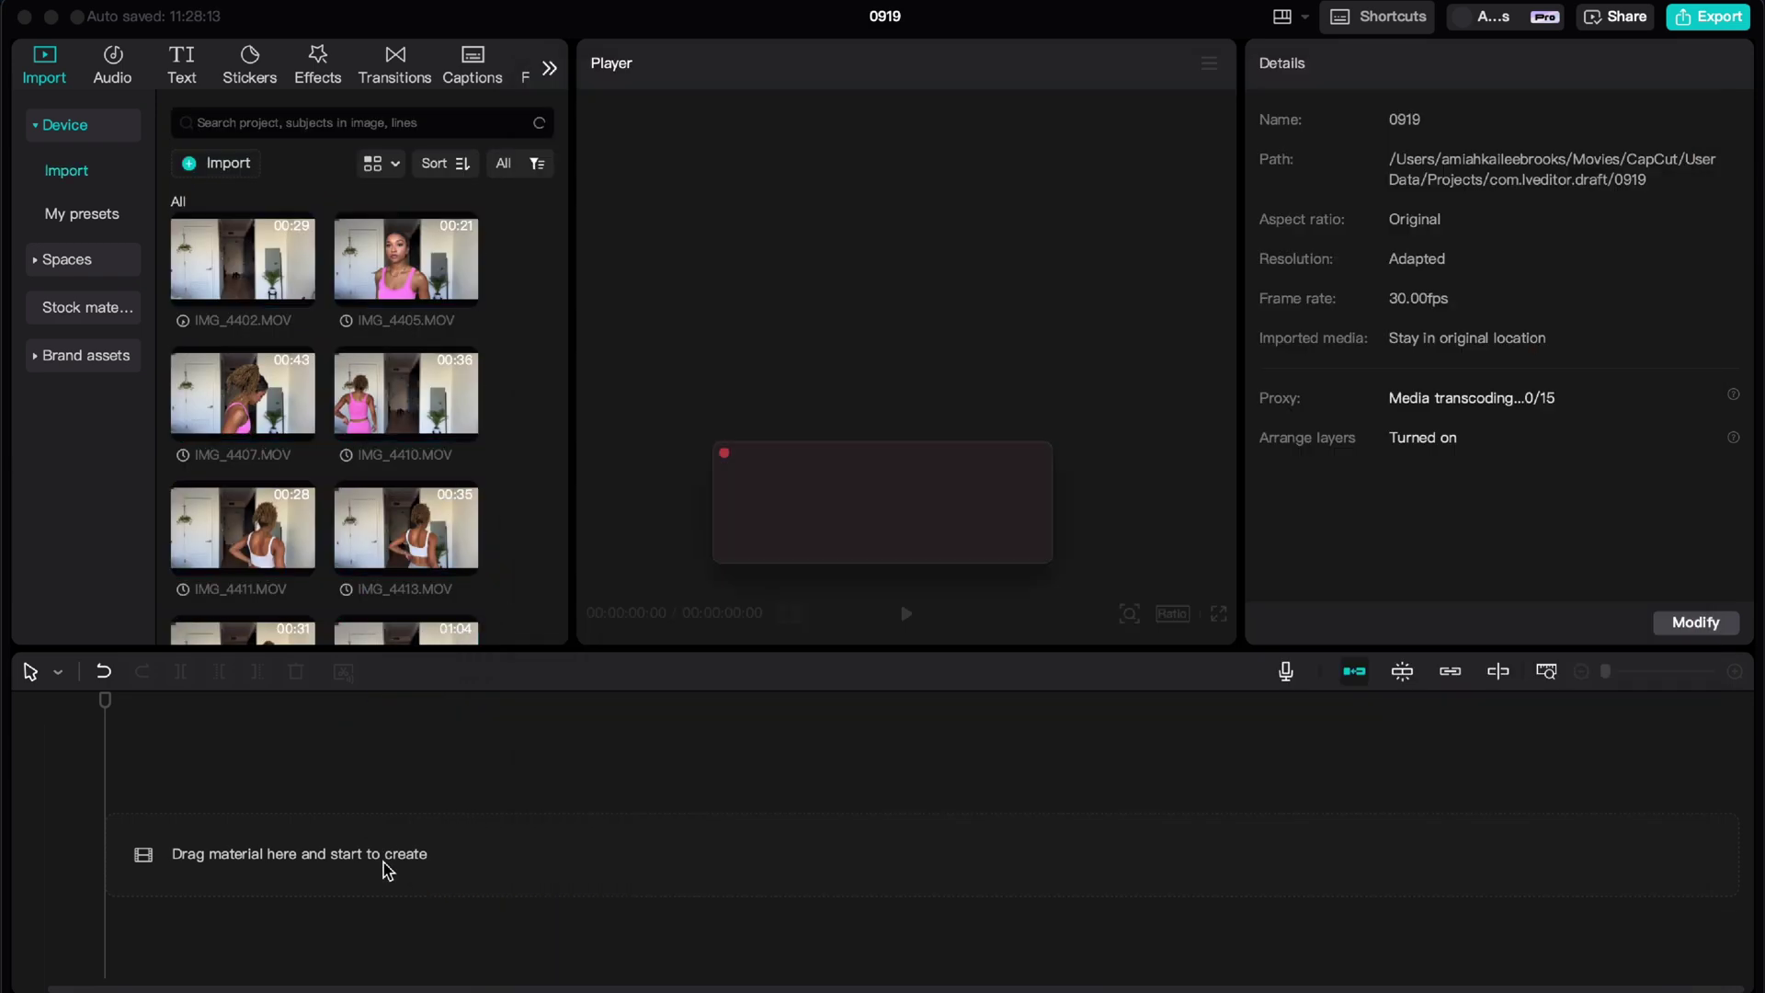
scroll(410, 577, "down", 3)
left_click(957, 799)
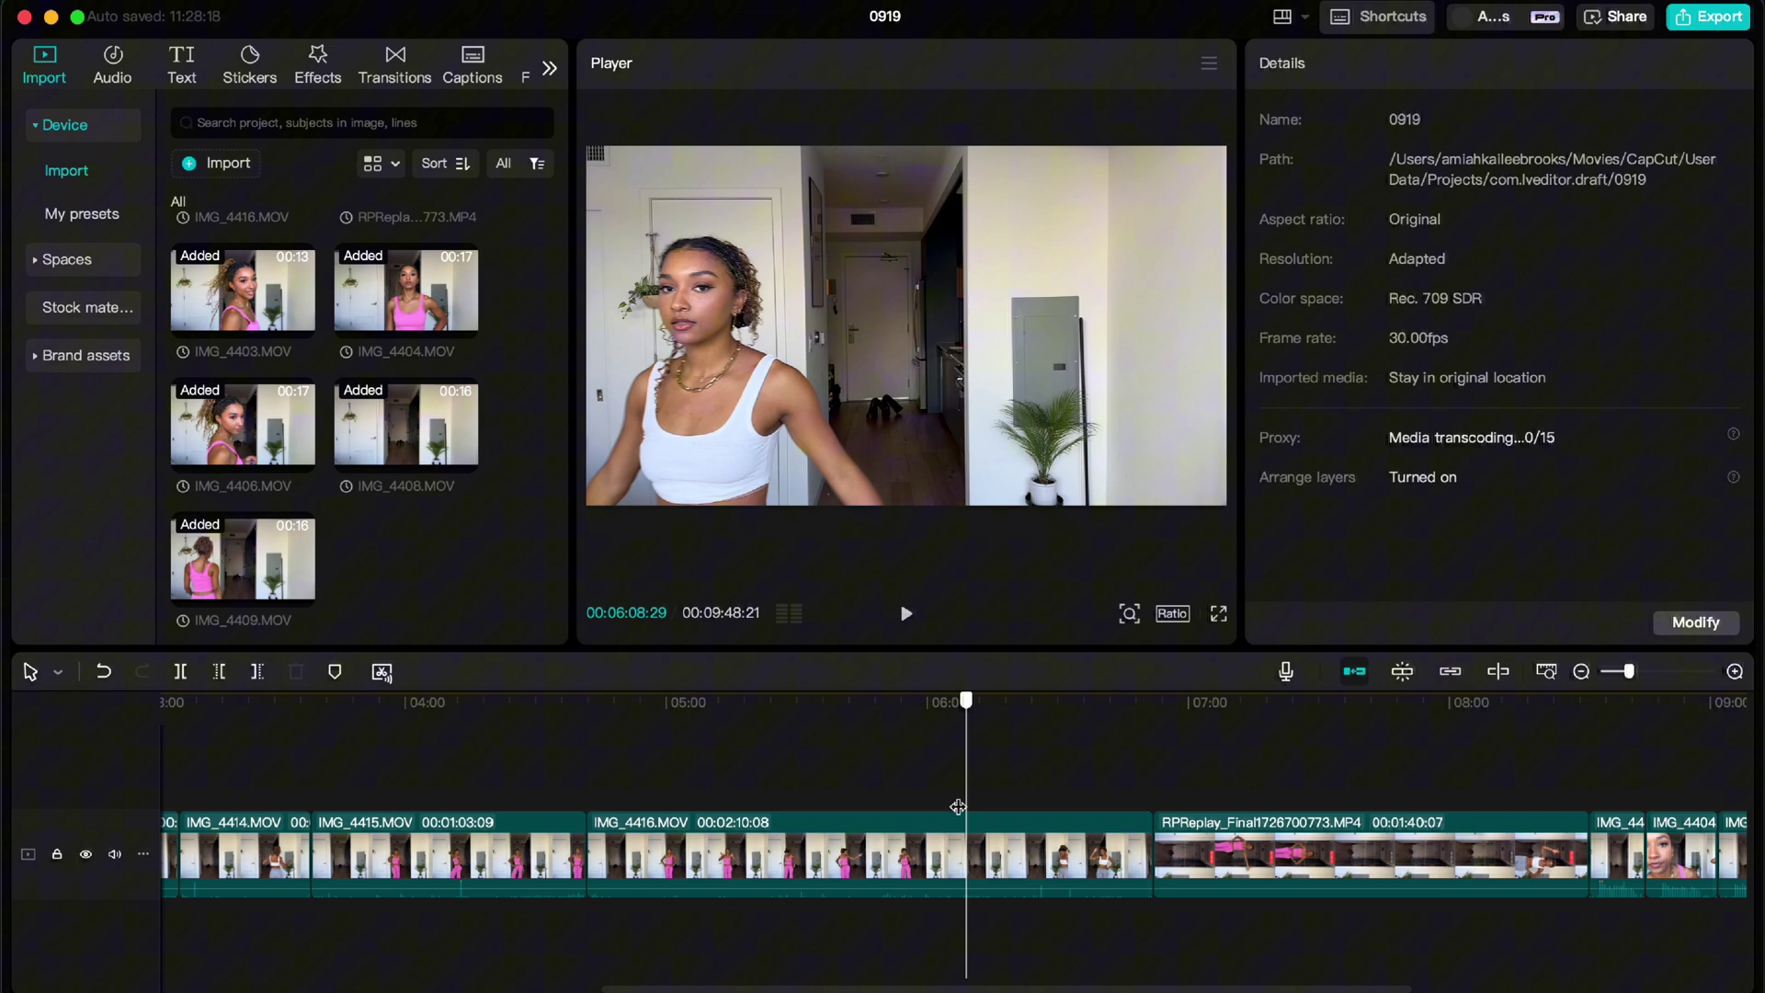
scroll(957, 799, "right", 5)
left_click_drag(675, 779, 1283, 890)
key("Delete")
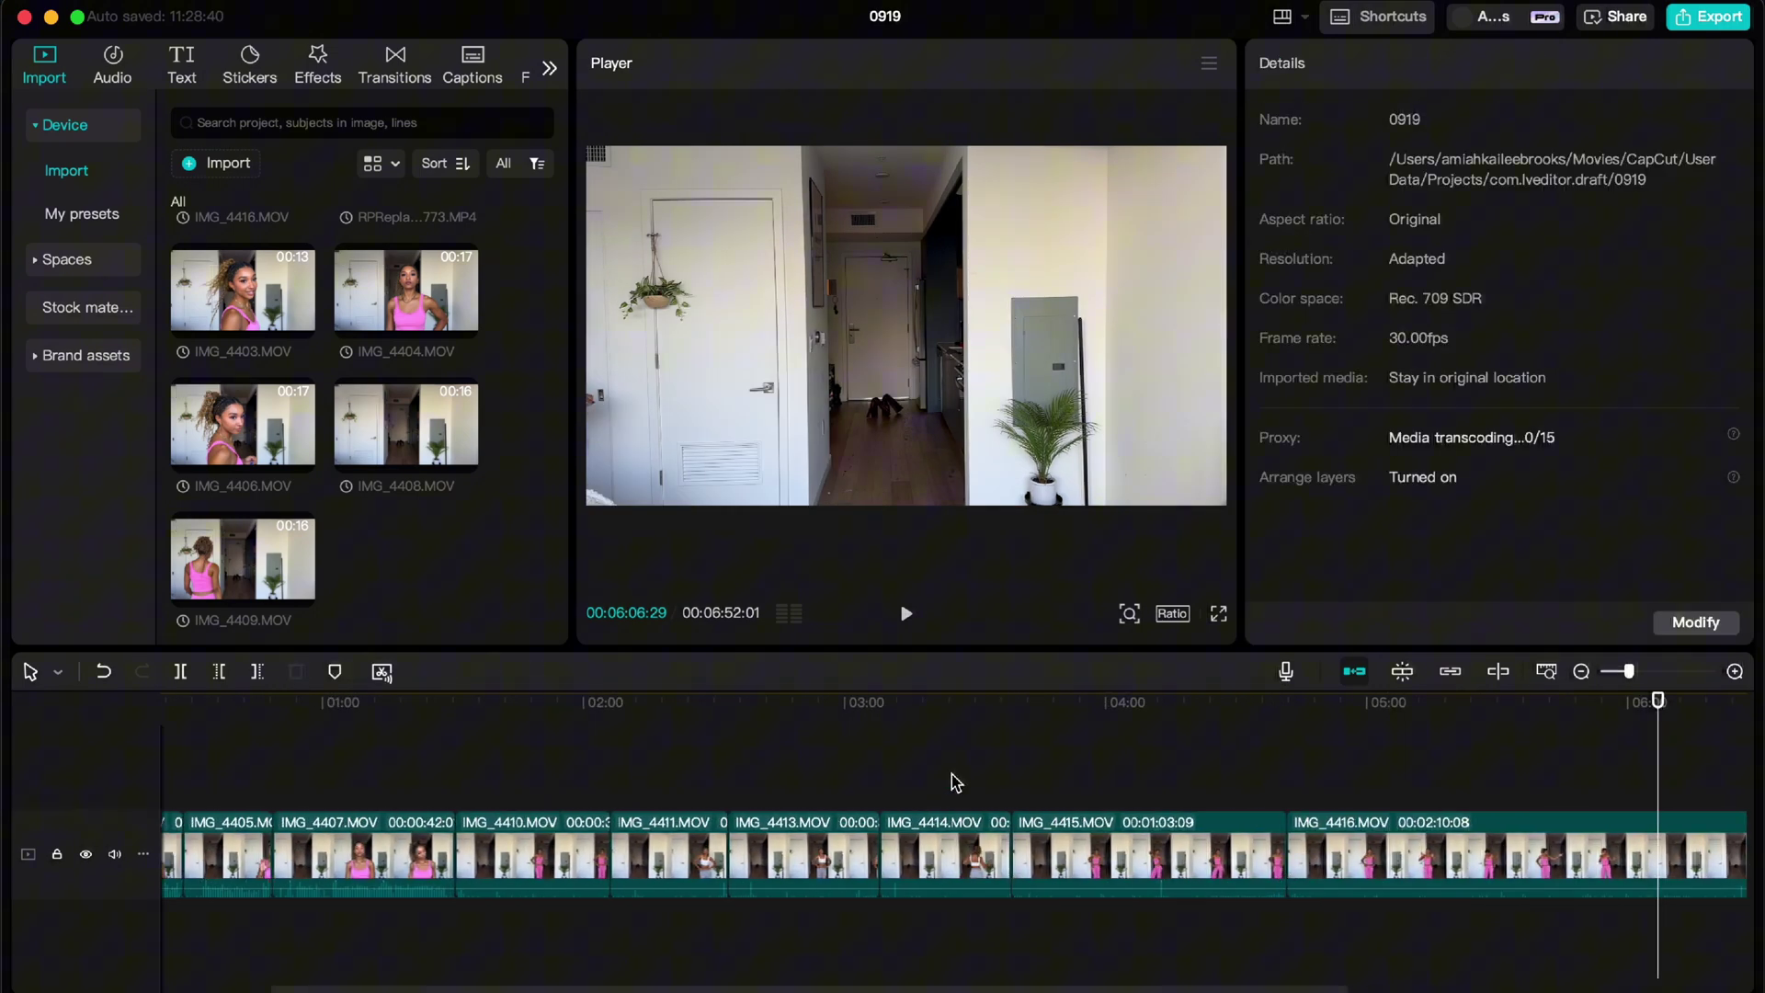
left_click_drag(1156, 786, 25, 916)
key("Delete")
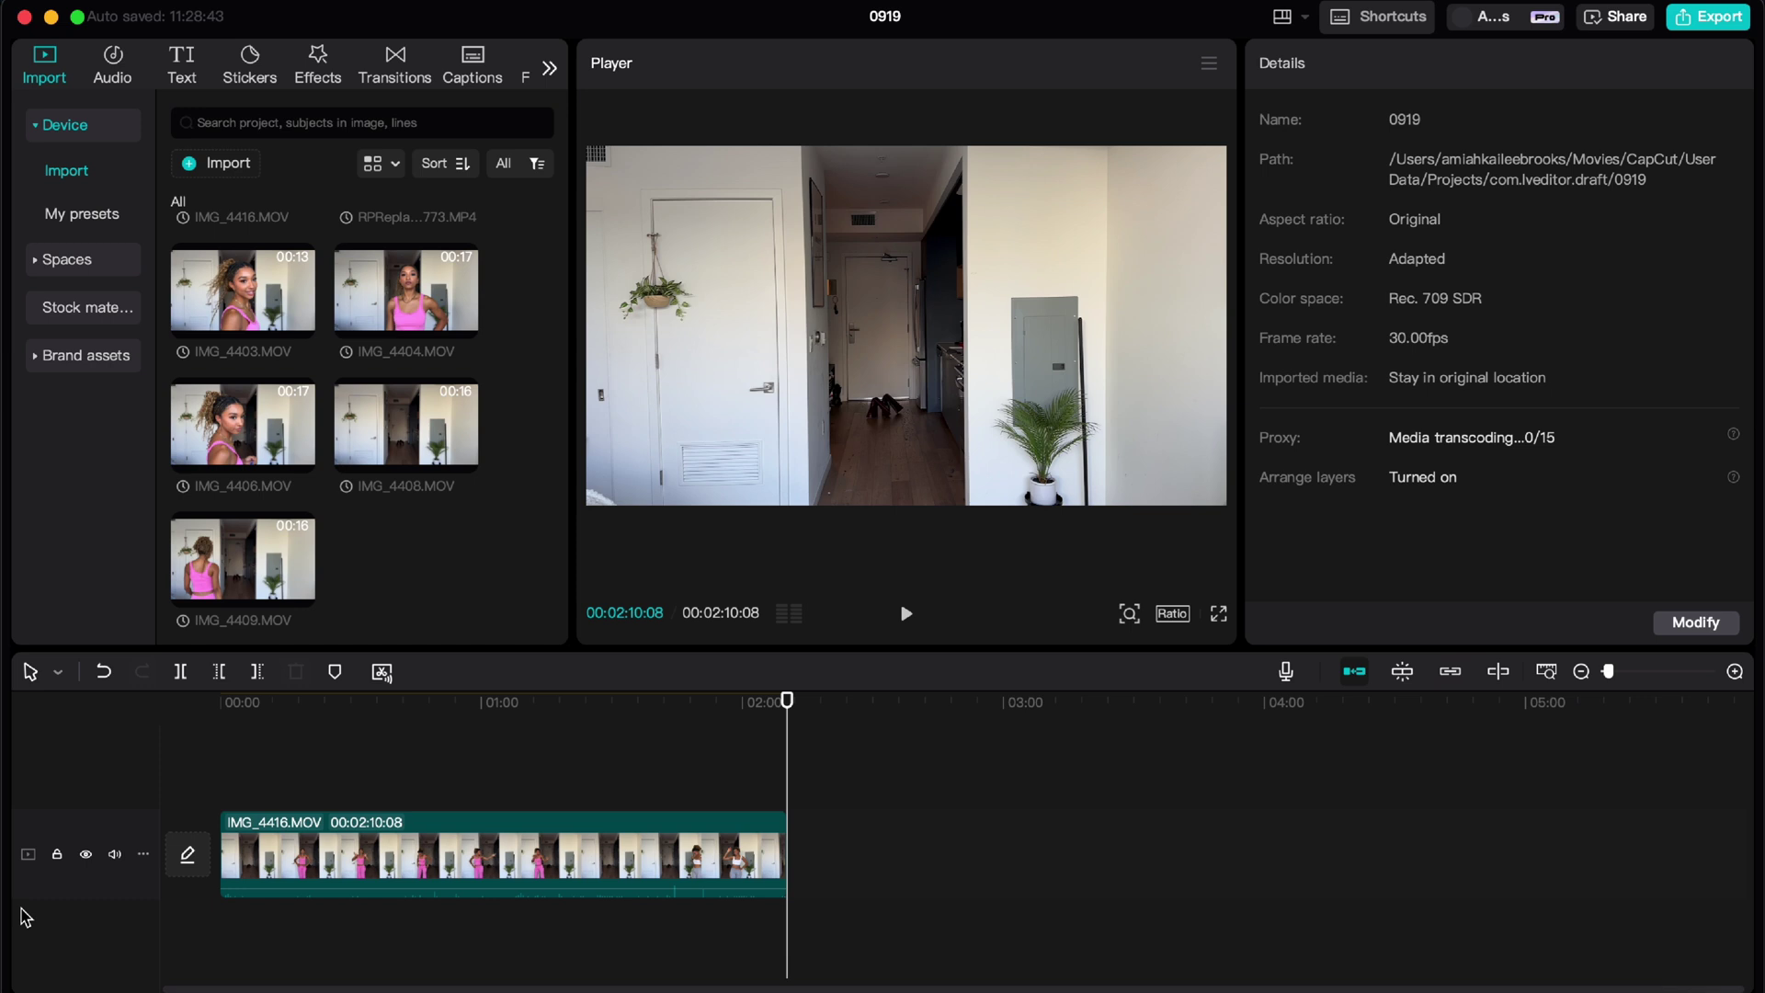
- Move the second part of IMG_4416 onto a new track above, near the timeline start
left_click_drag(296, 747, 587, 749)
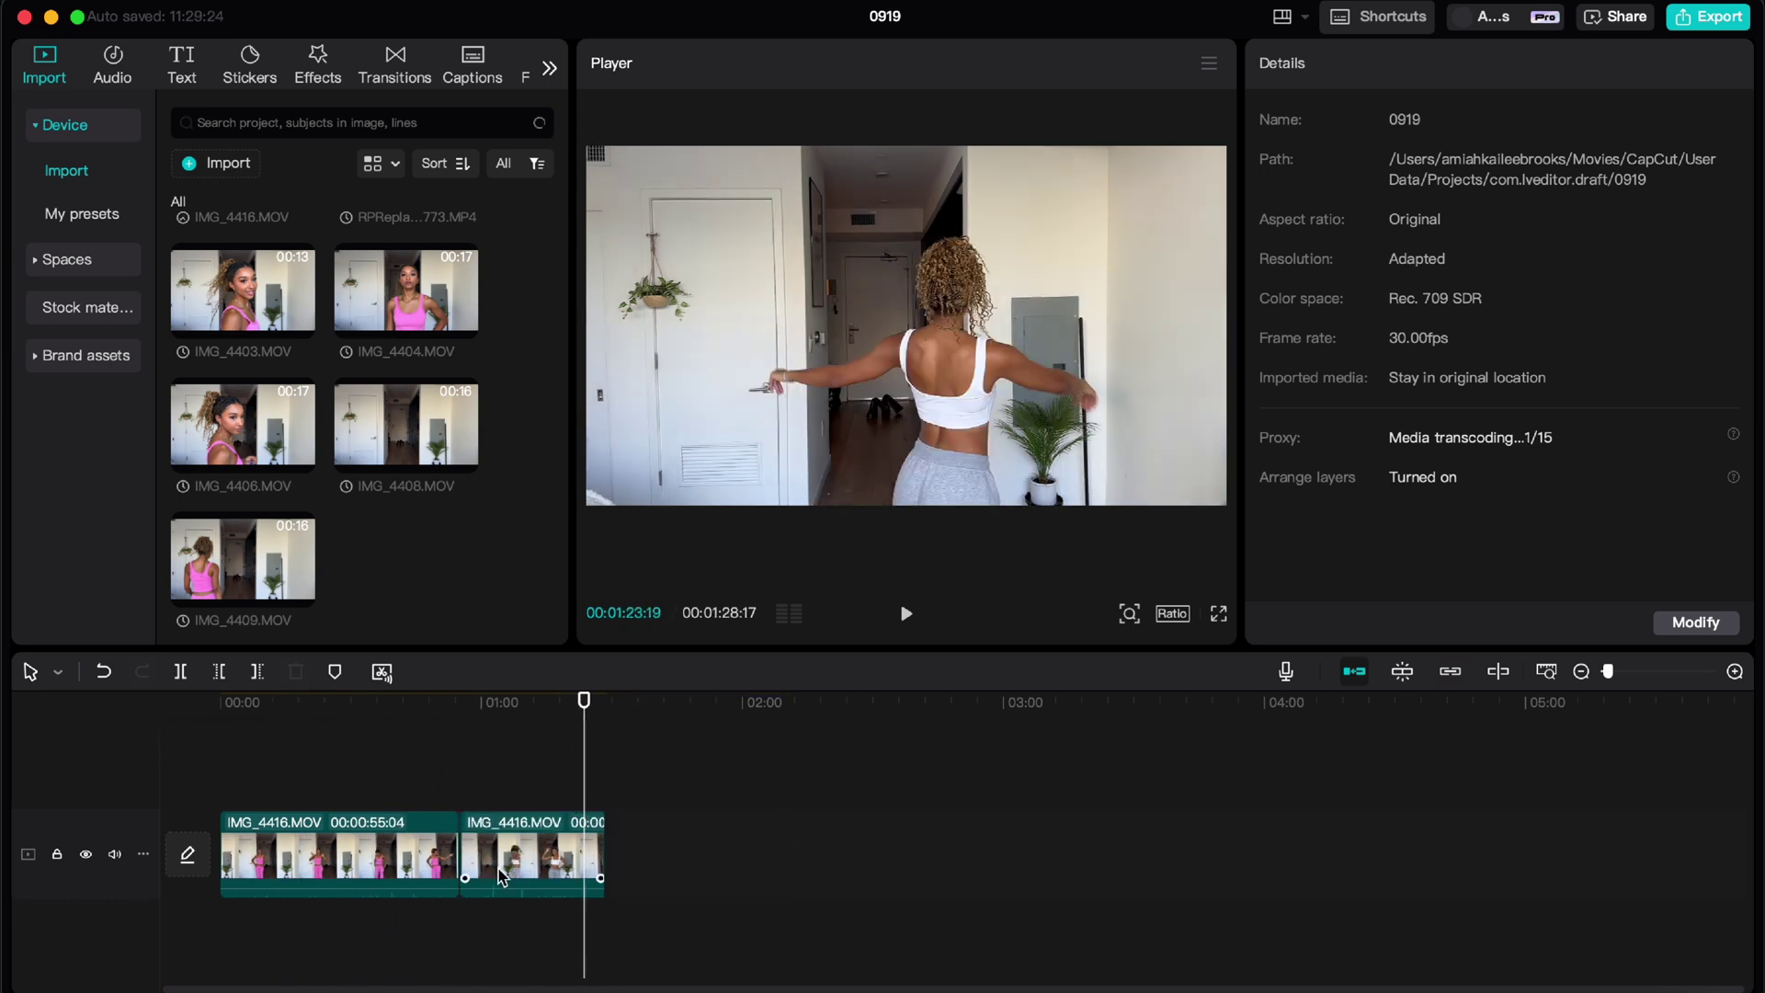
left_click(543, 857)
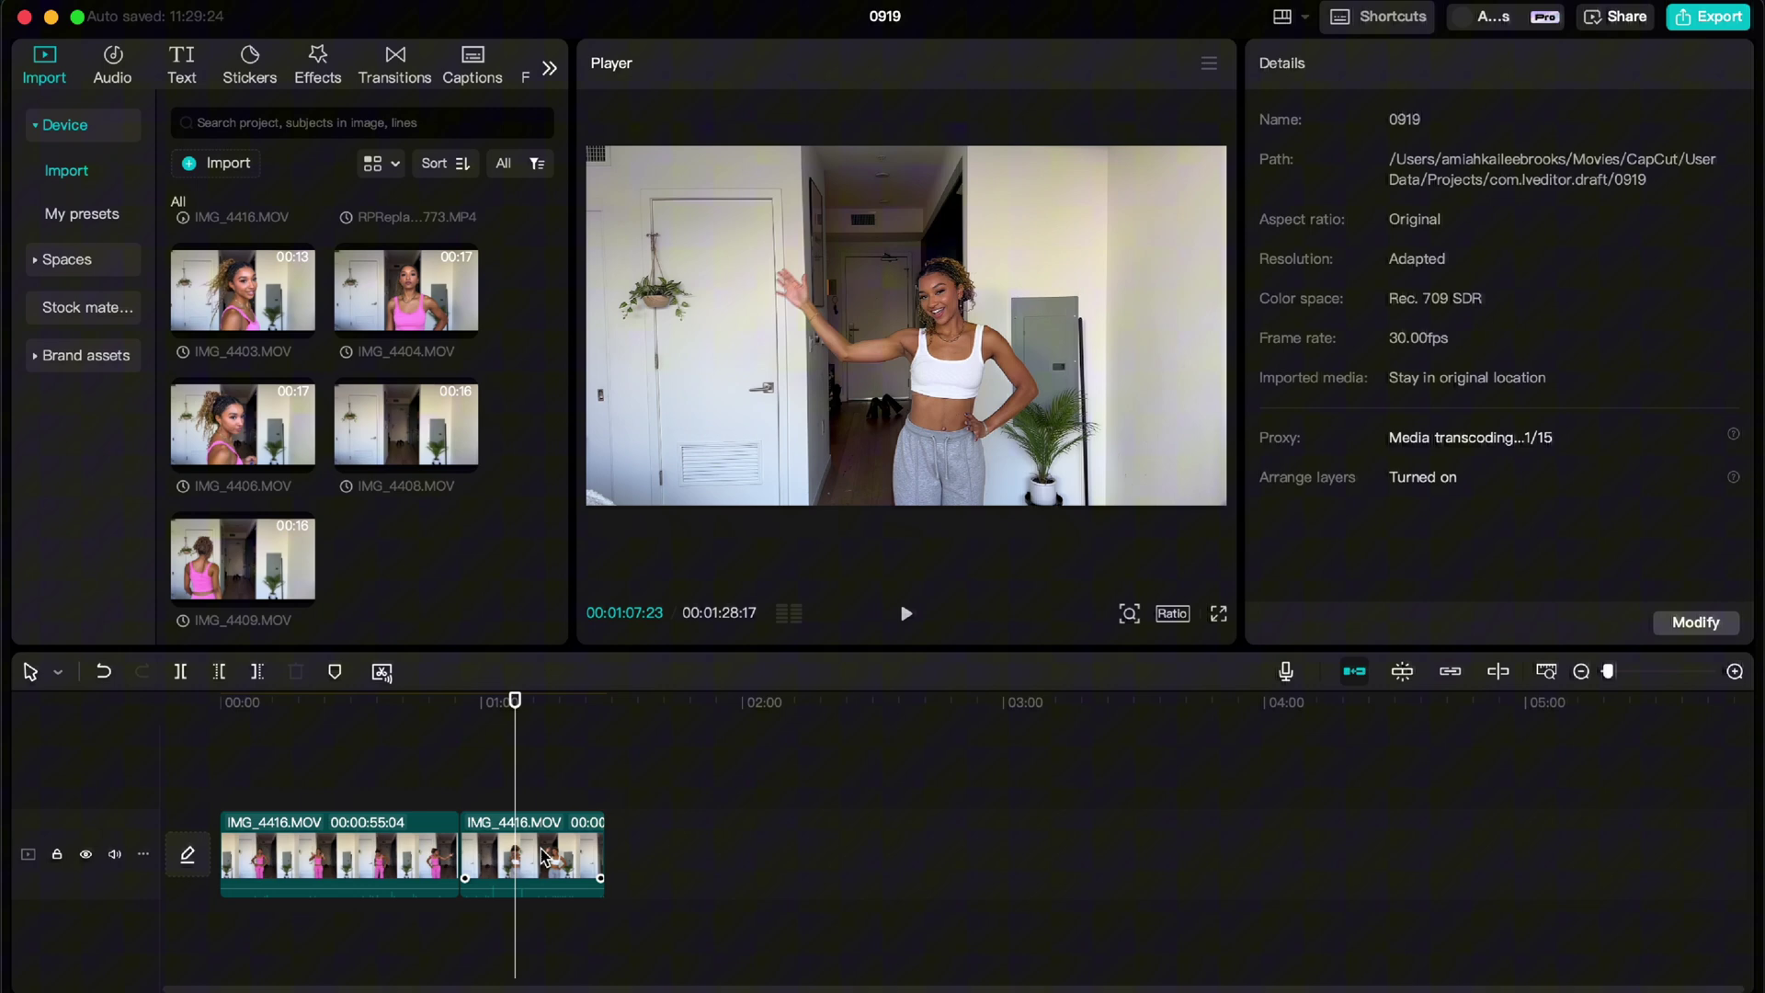
left_click_drag(543, 857, 335, 769)
left_click(250, 771)
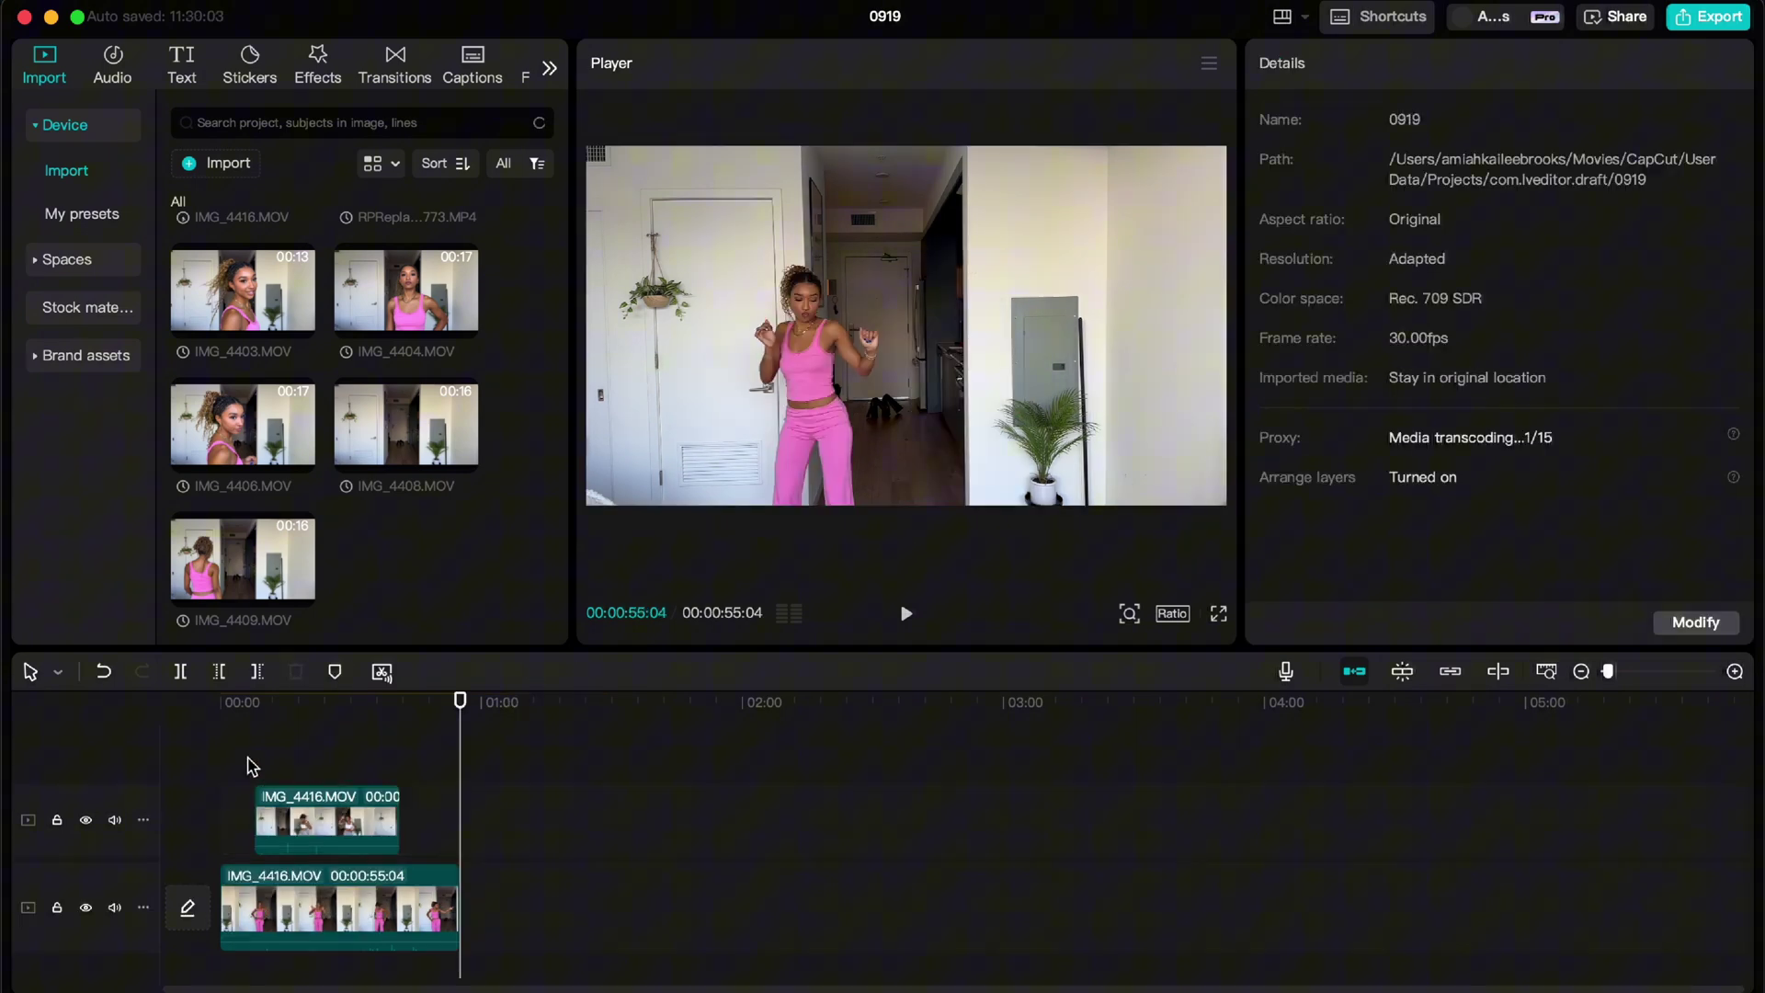
- Paste a copy of the clip onto a new top track and turn on Auto removal
key("ctrl+v")
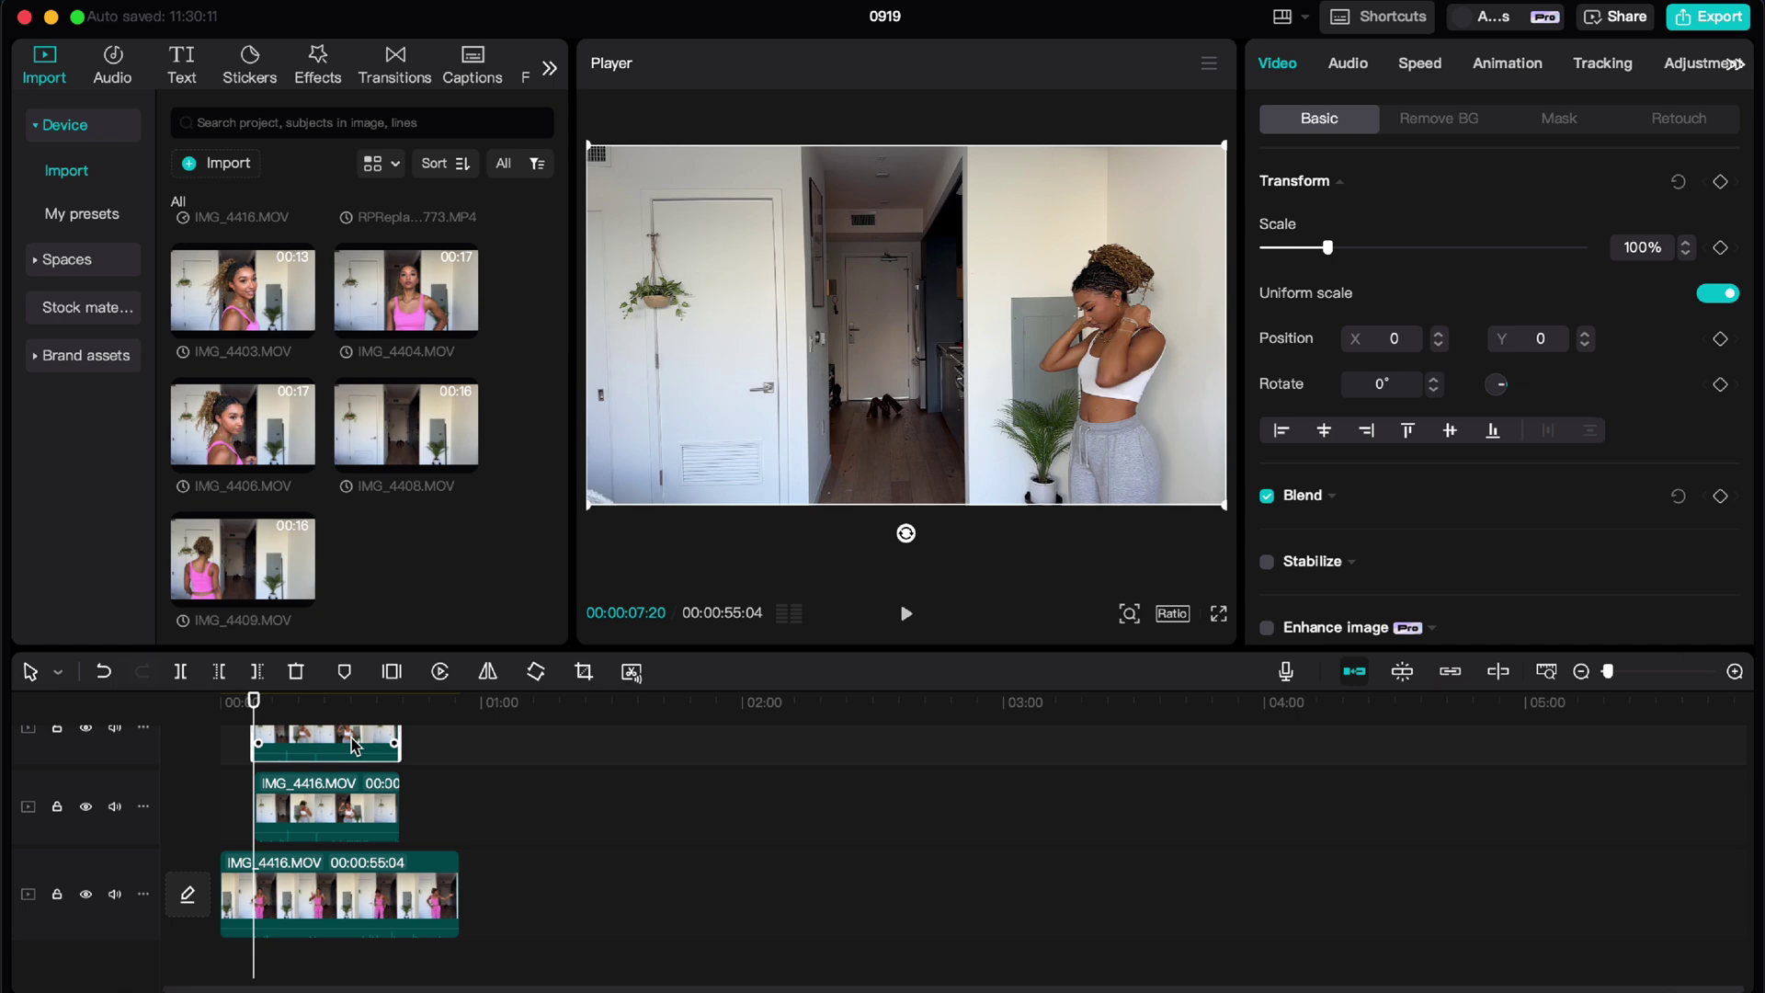
left_click(1444, 118)
left_click(1267, 182)
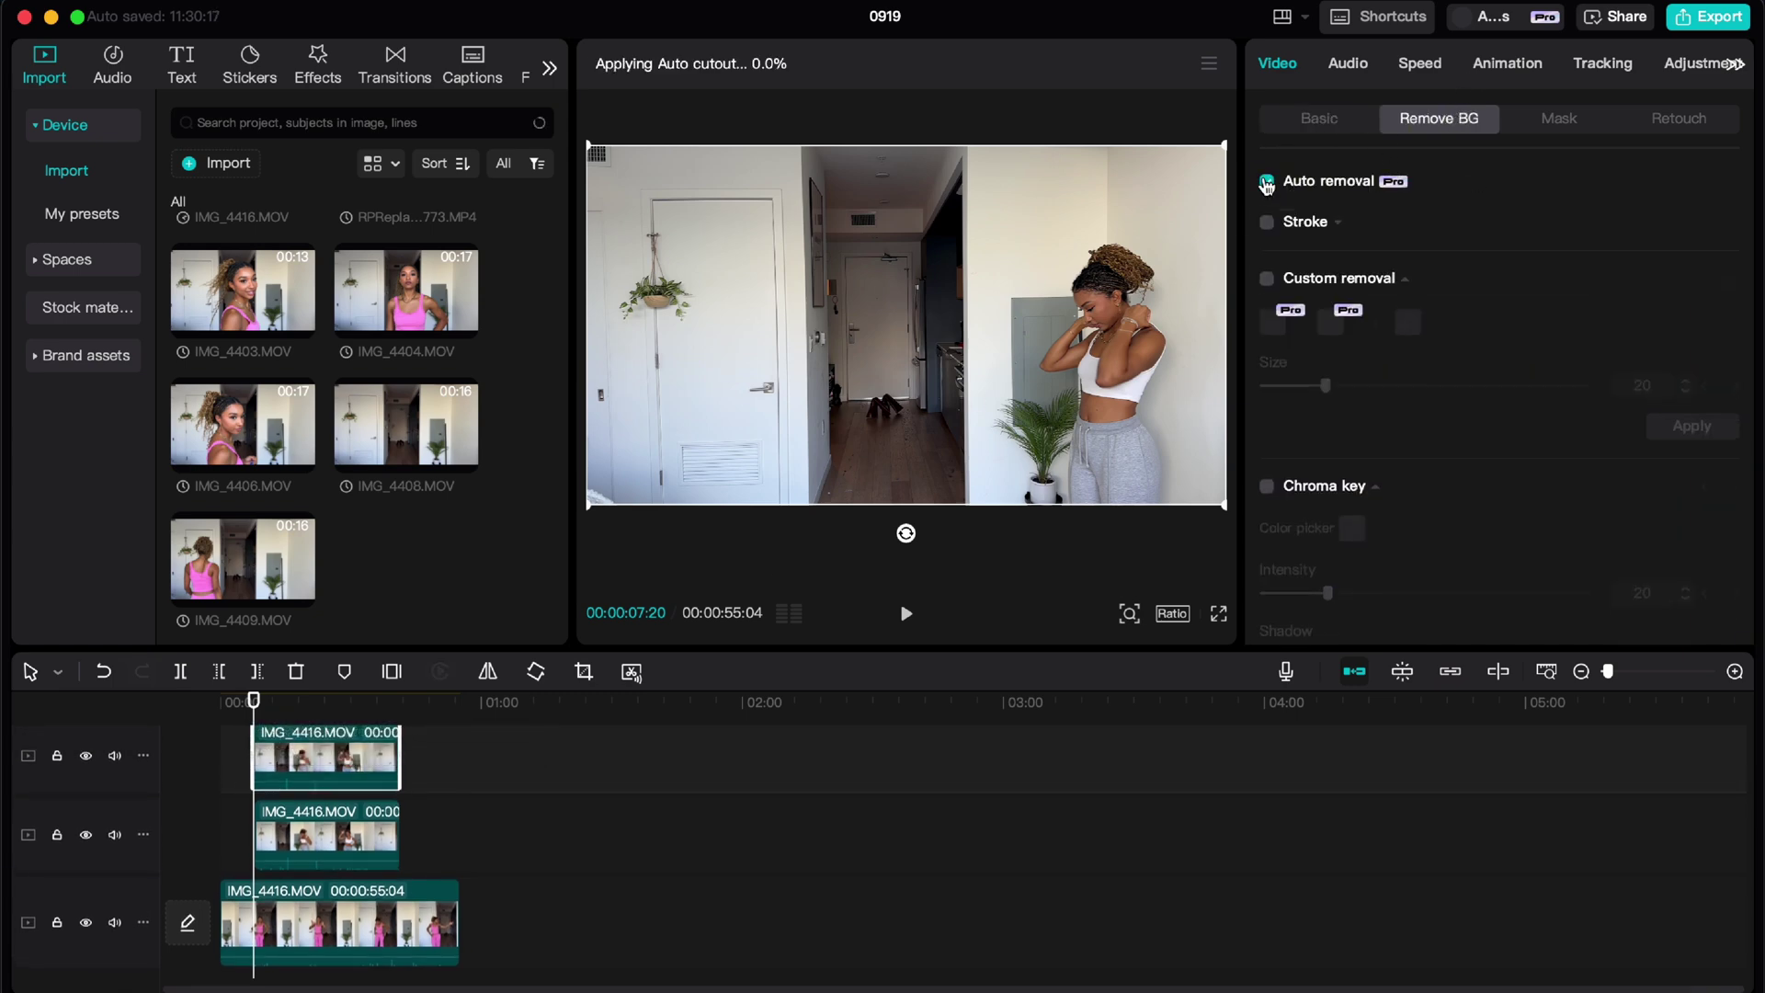
- Copy the full-length IMG_4416 clip to a new track, align it, and apply Auto removal
scroll(342, 852, "down", 1)
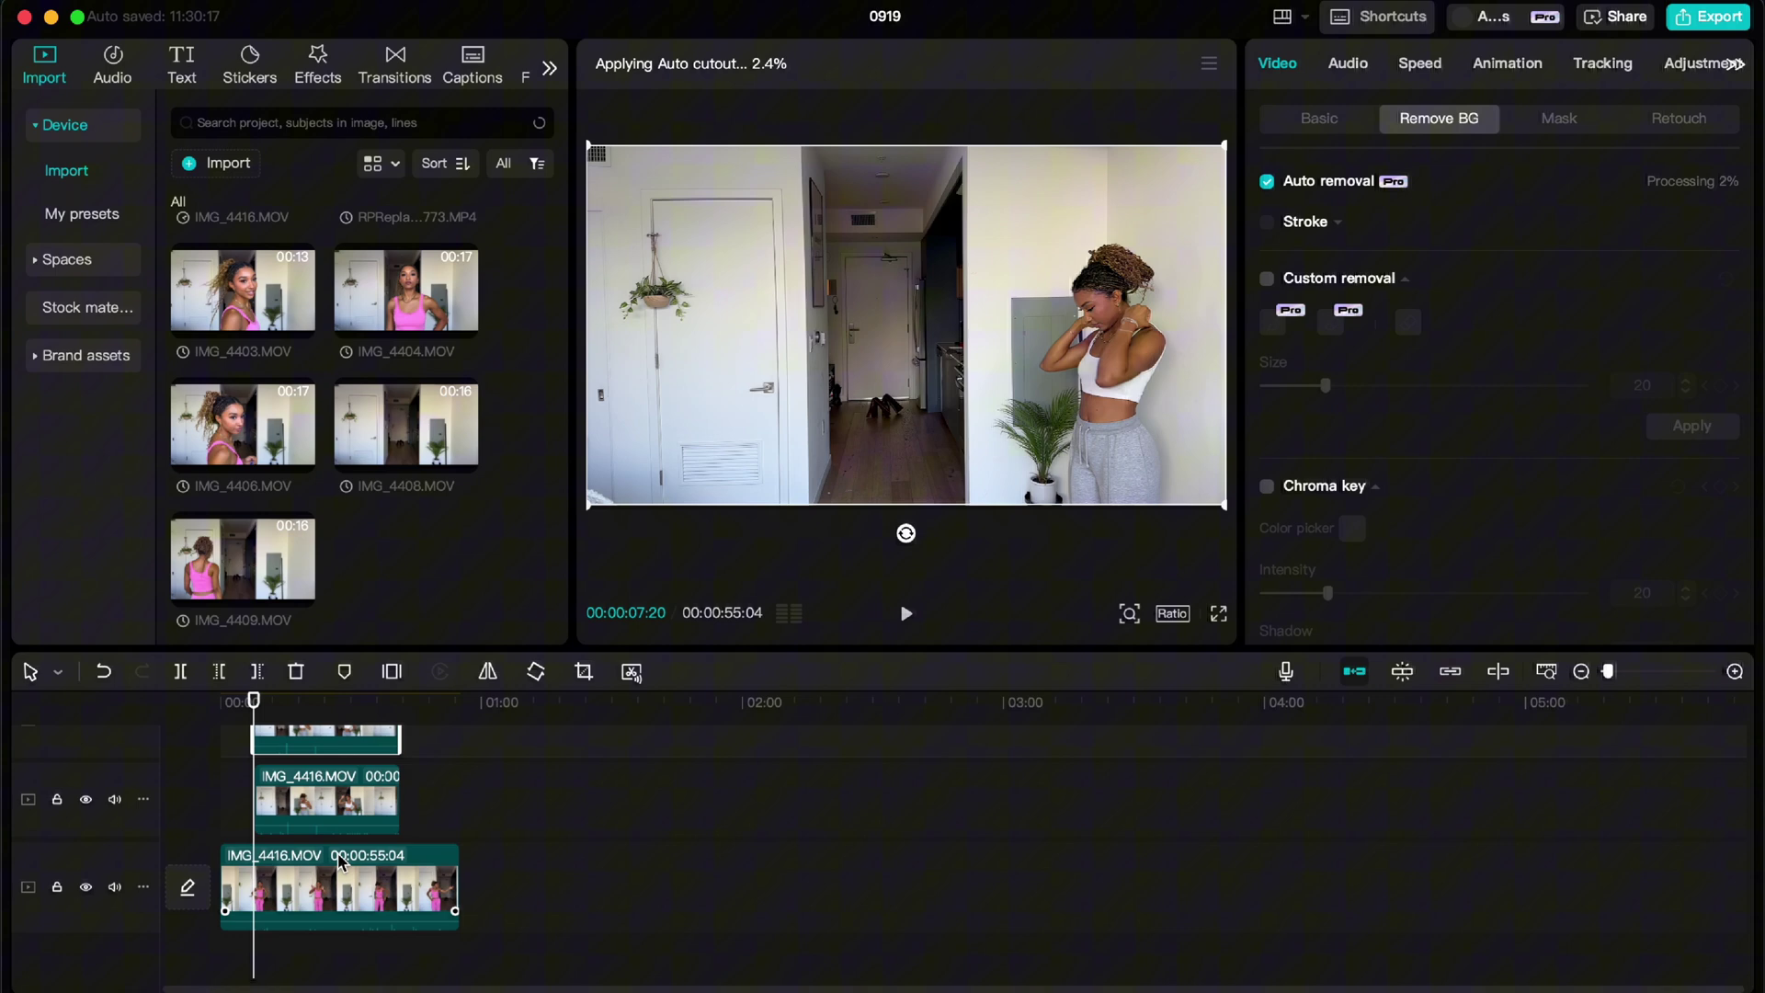
left_click(341, 871)
key("ctrl+c")
key("ctrl+v")
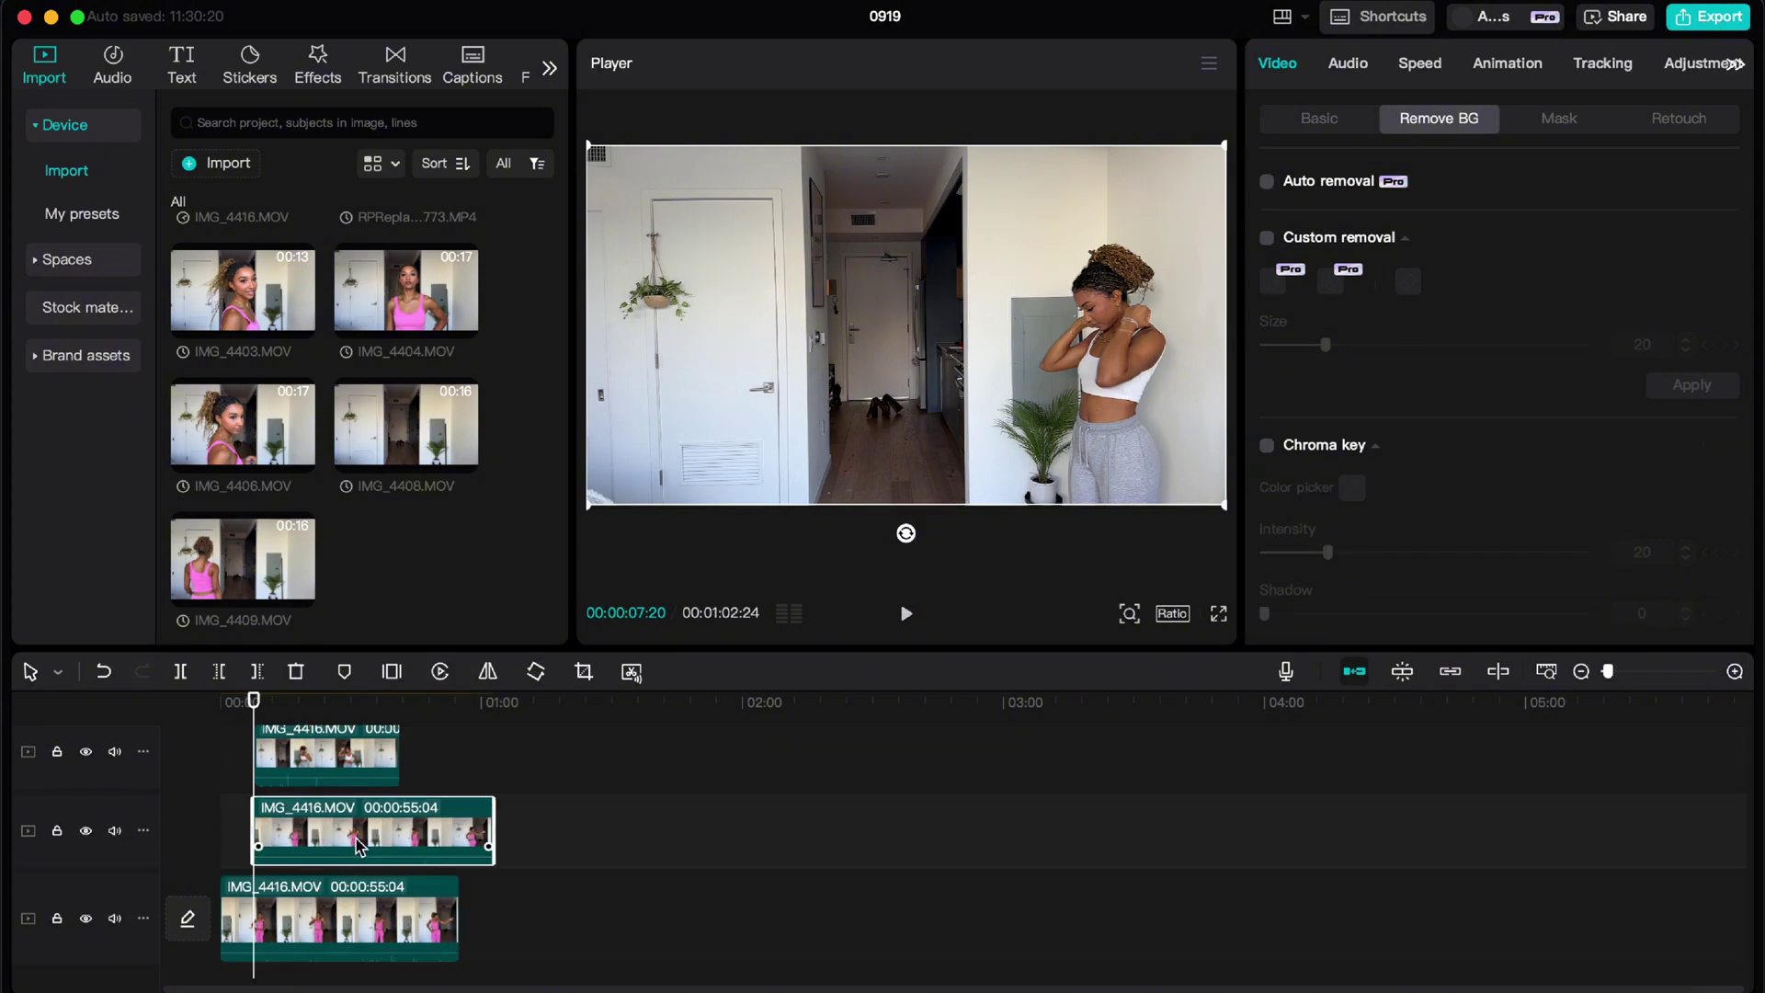
left_click_drag(357, 845, 322, 846)
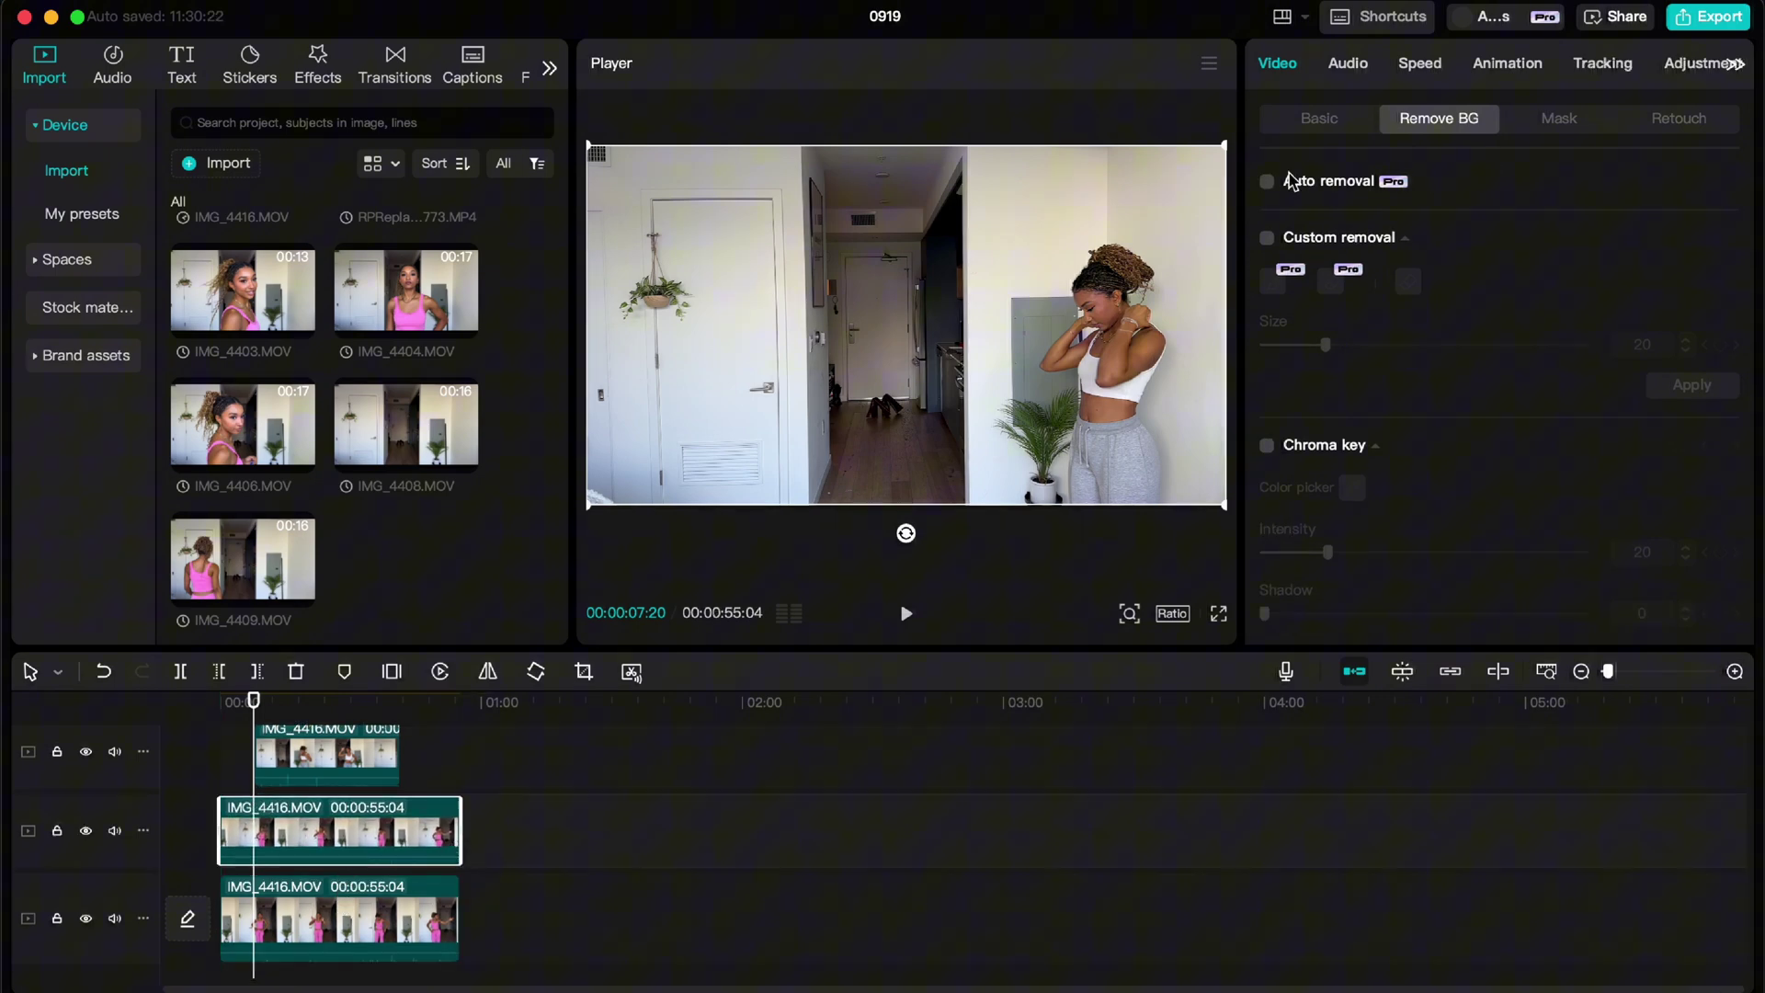
left_click(1268, 182)
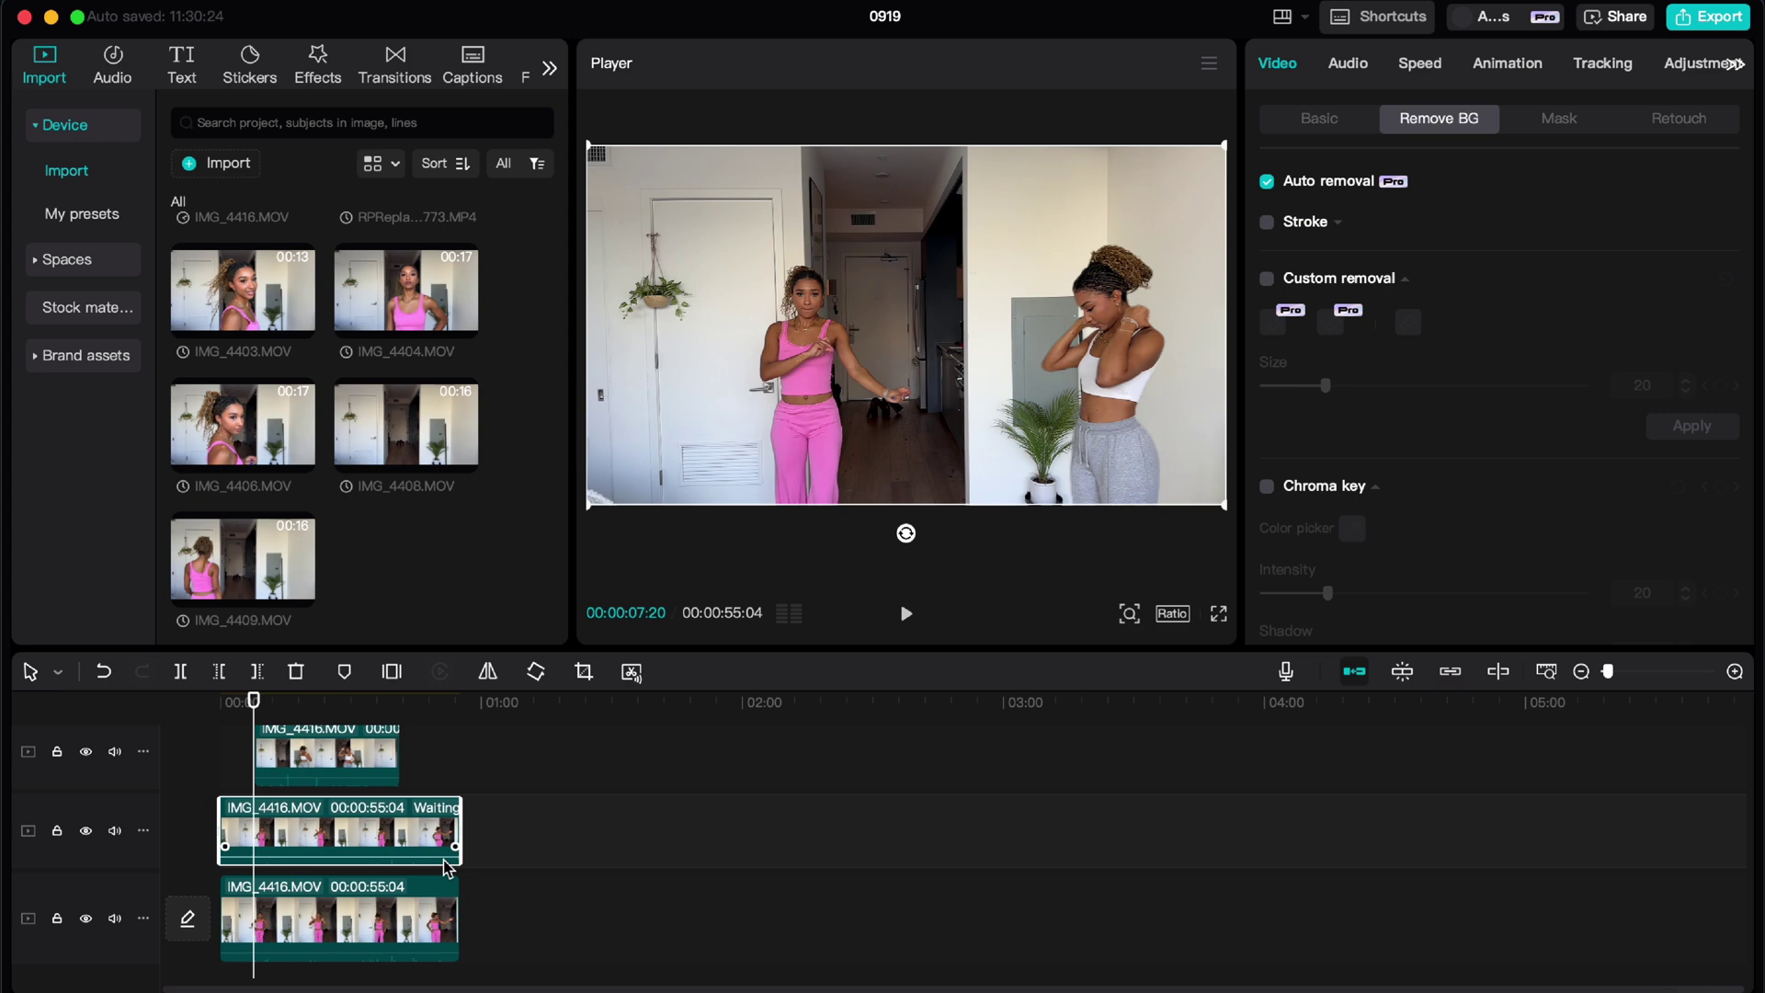
- Preview the stacked clips and align the top clip with the one below
key("space")
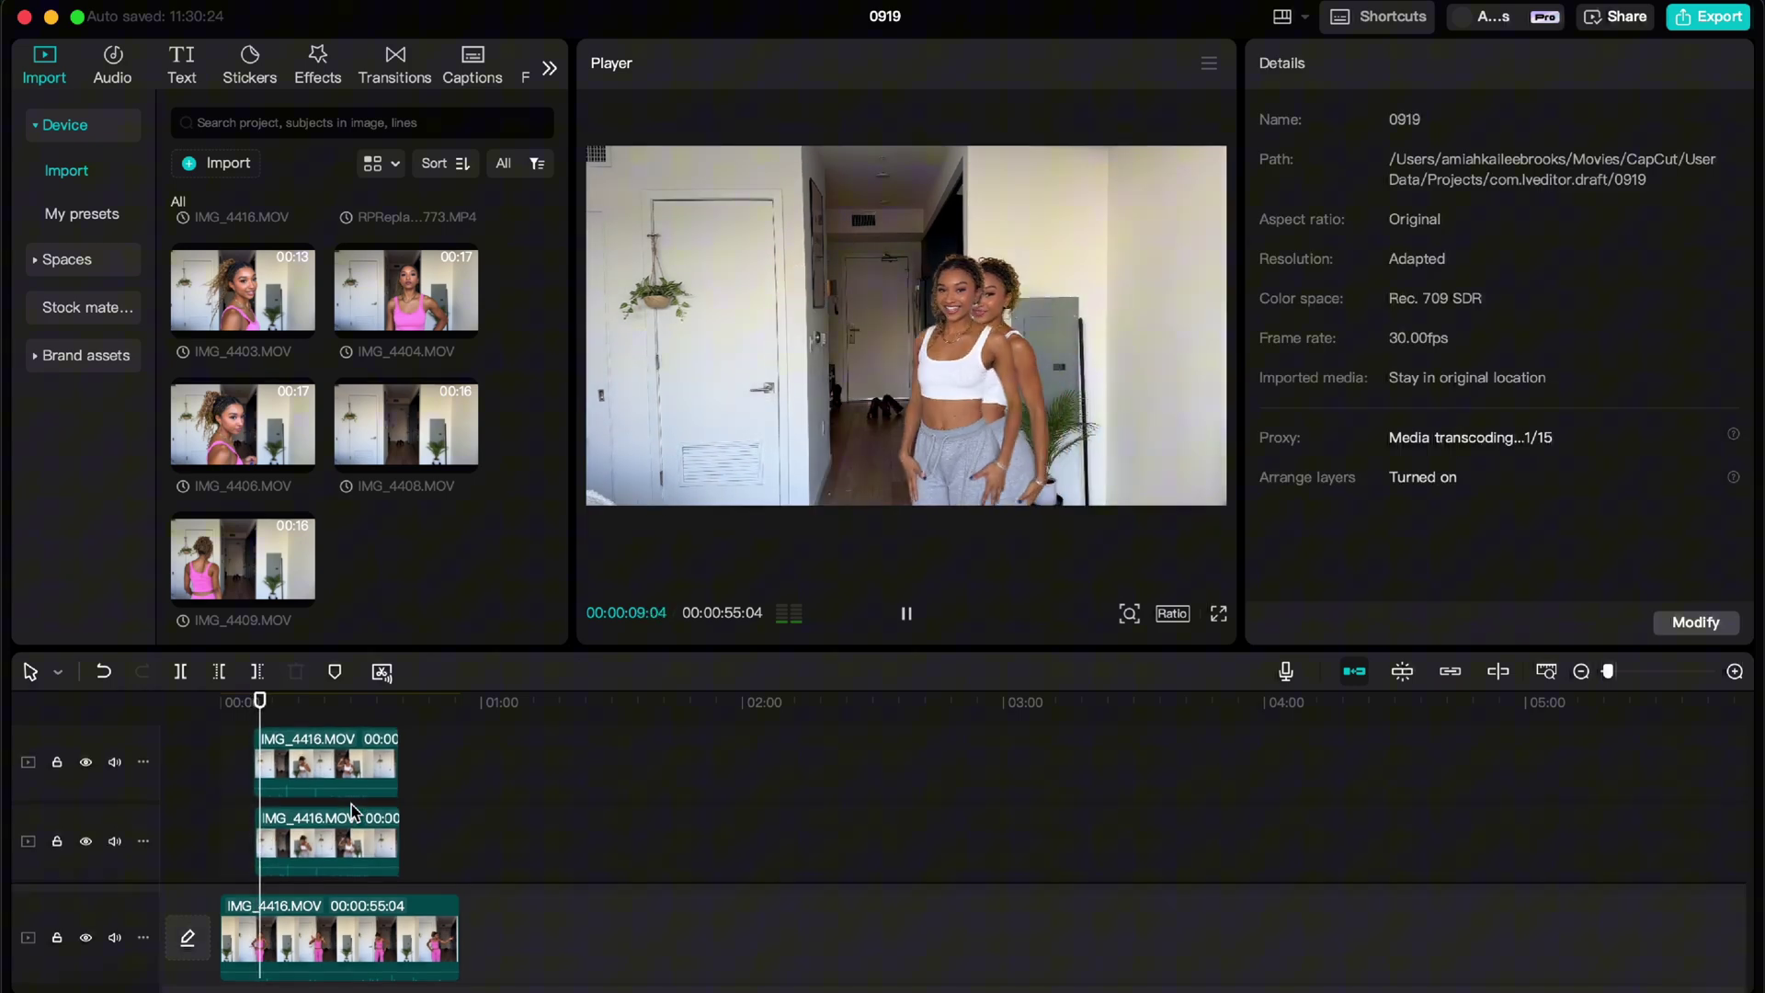
left_click(284, 782)
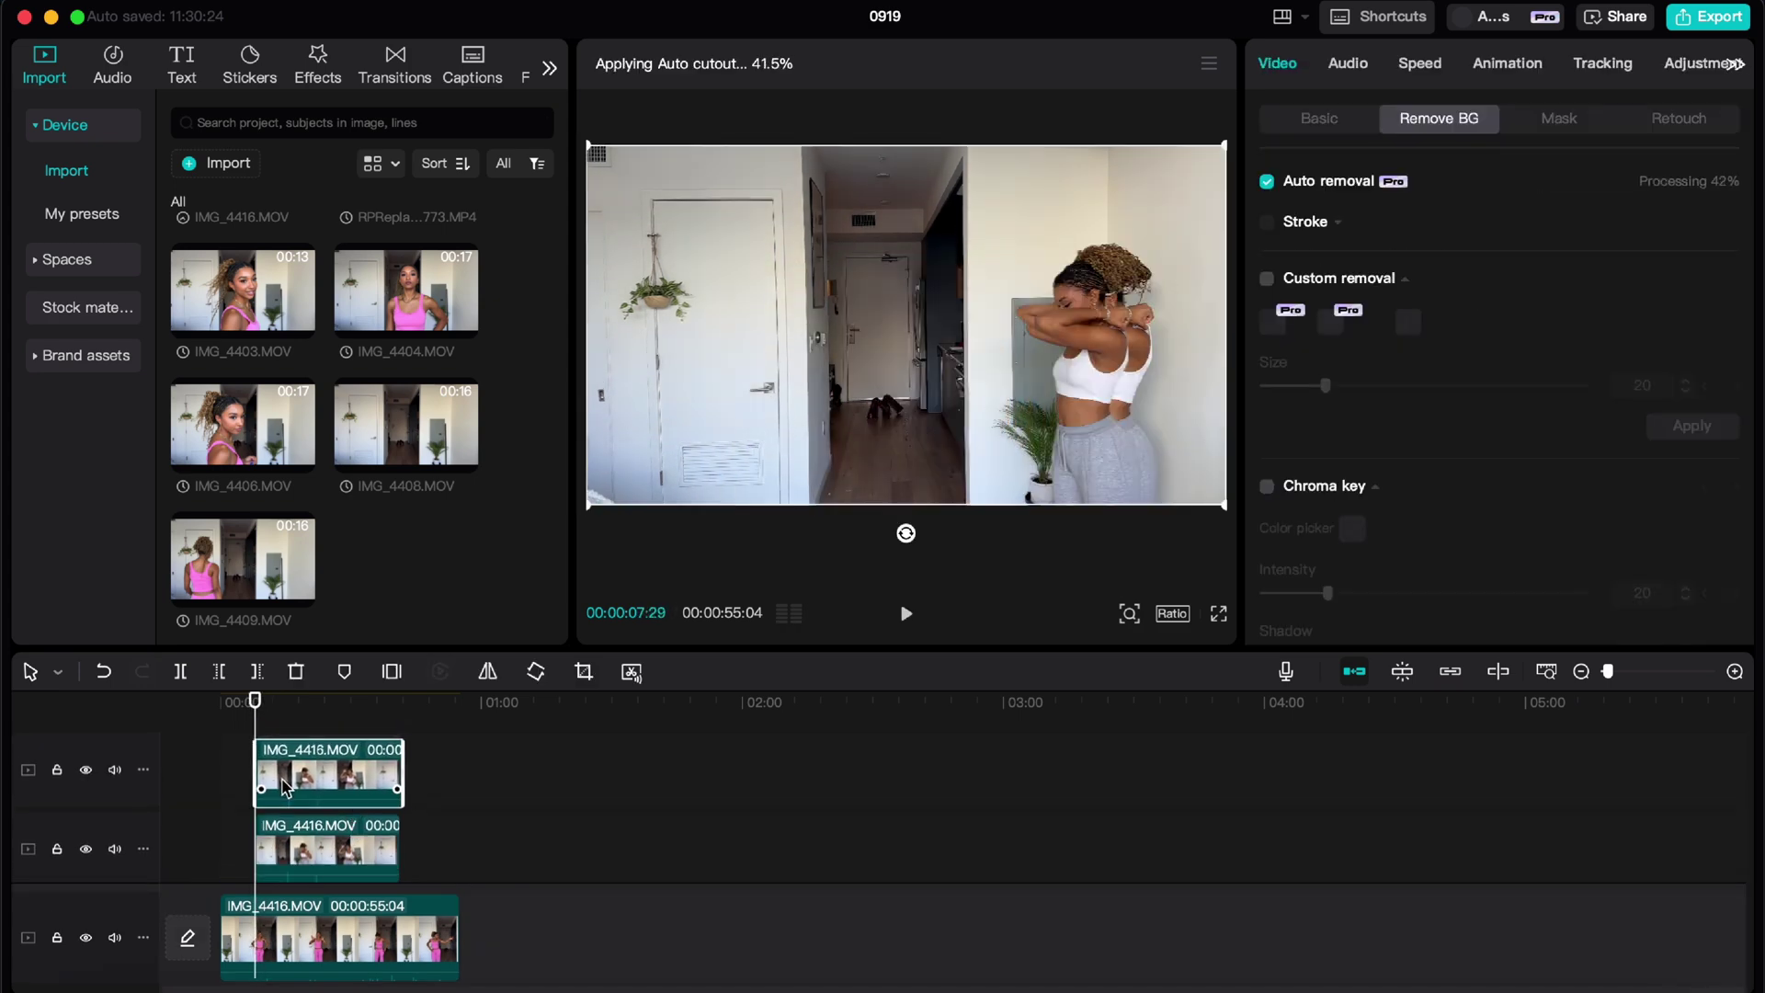
left_click(236, 789)
scroll(235, 791, "up", 8)
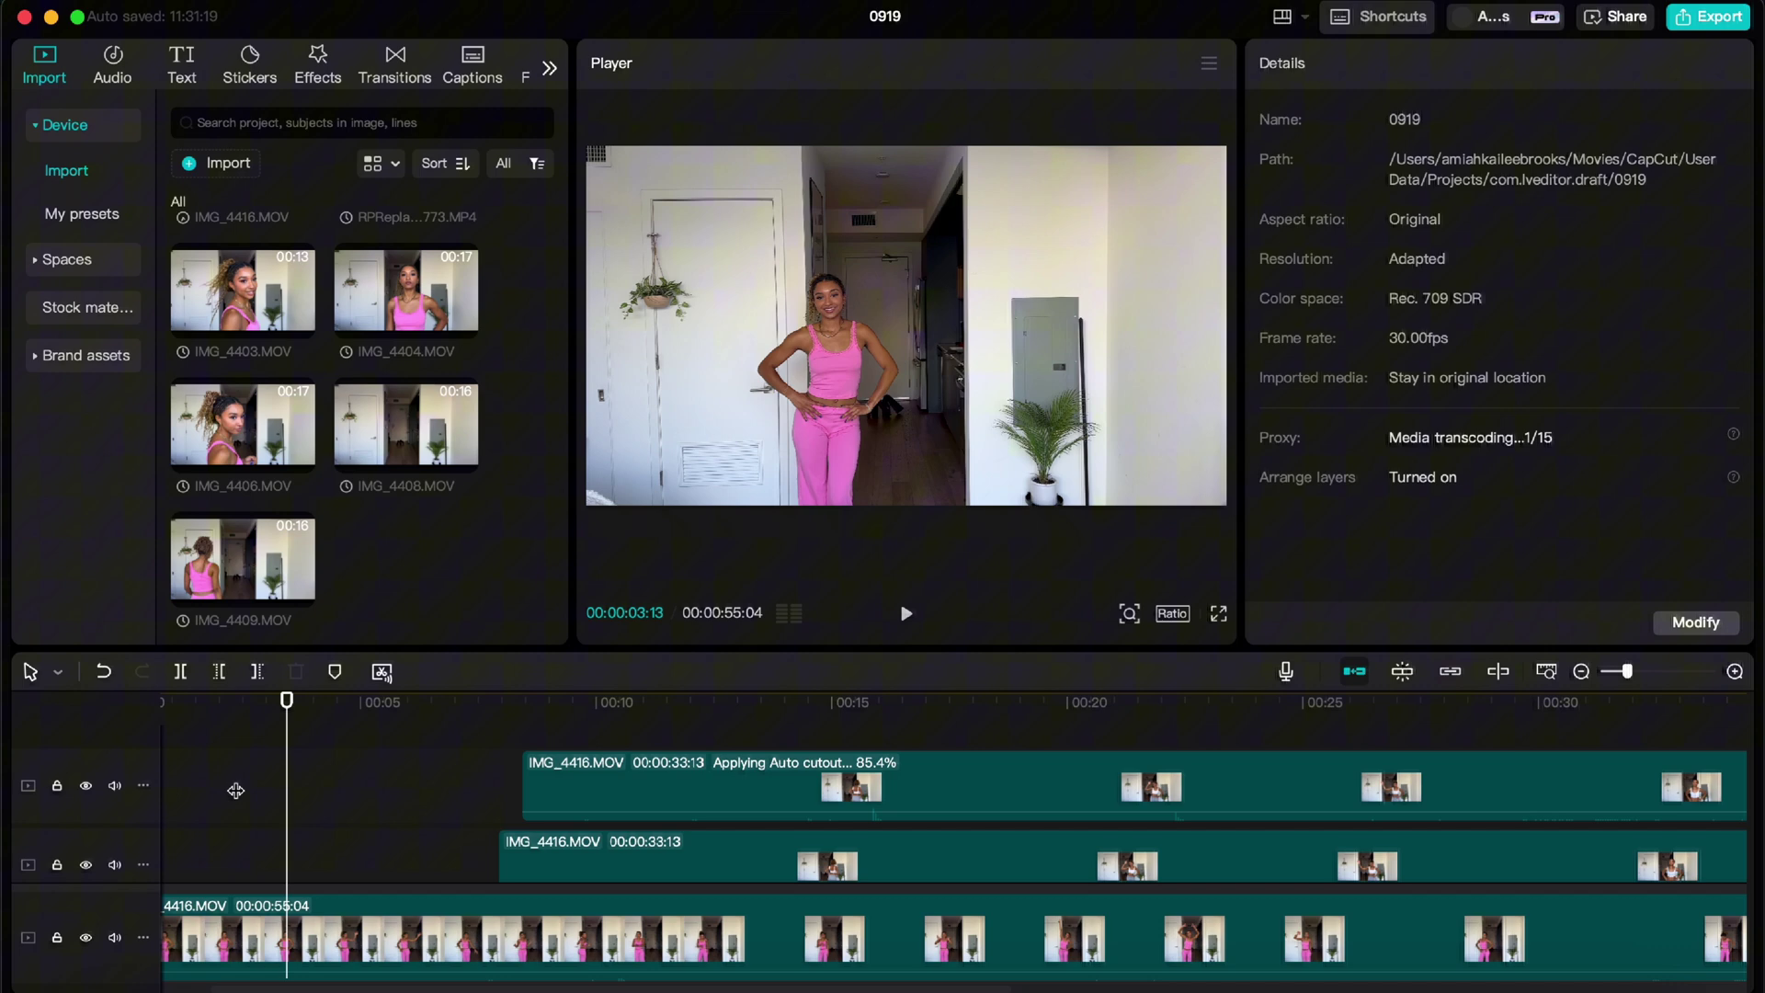
left_click_drag(553, 782, 531, 779)
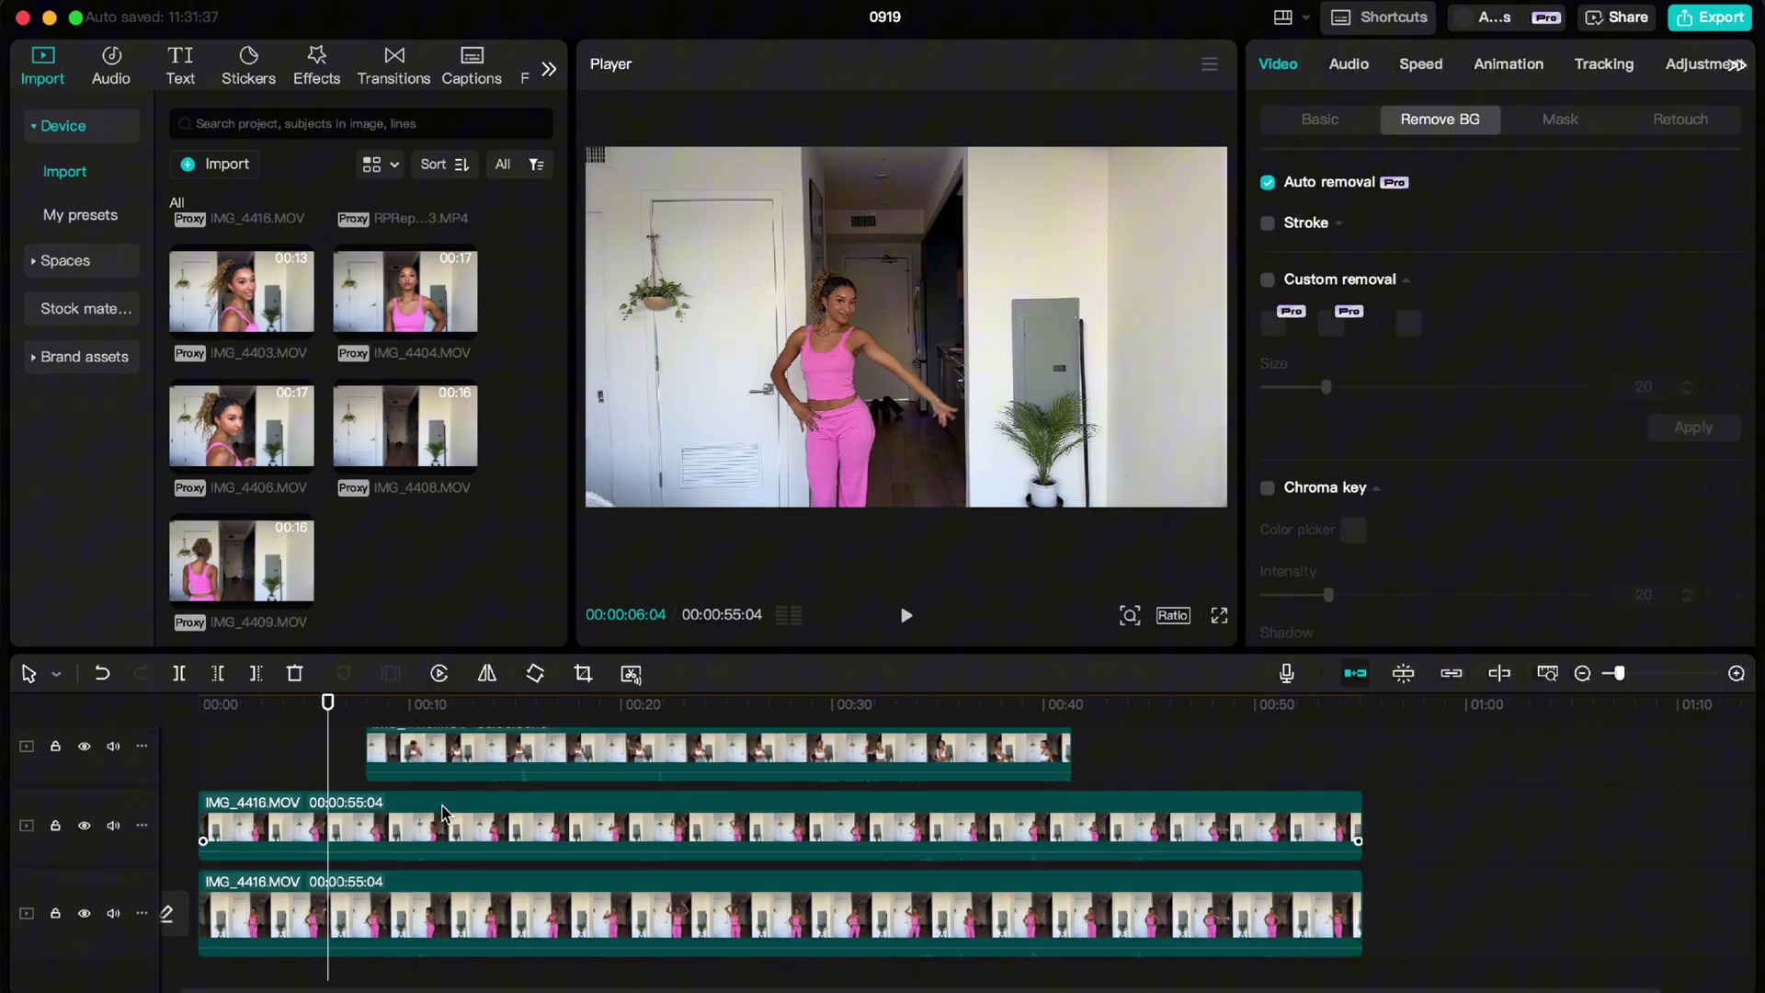
- Apply a Horizontal mask to the middle IMG_4416 clip
left_click(442, 813)
left_click_drag(474, 770, 473, 773)
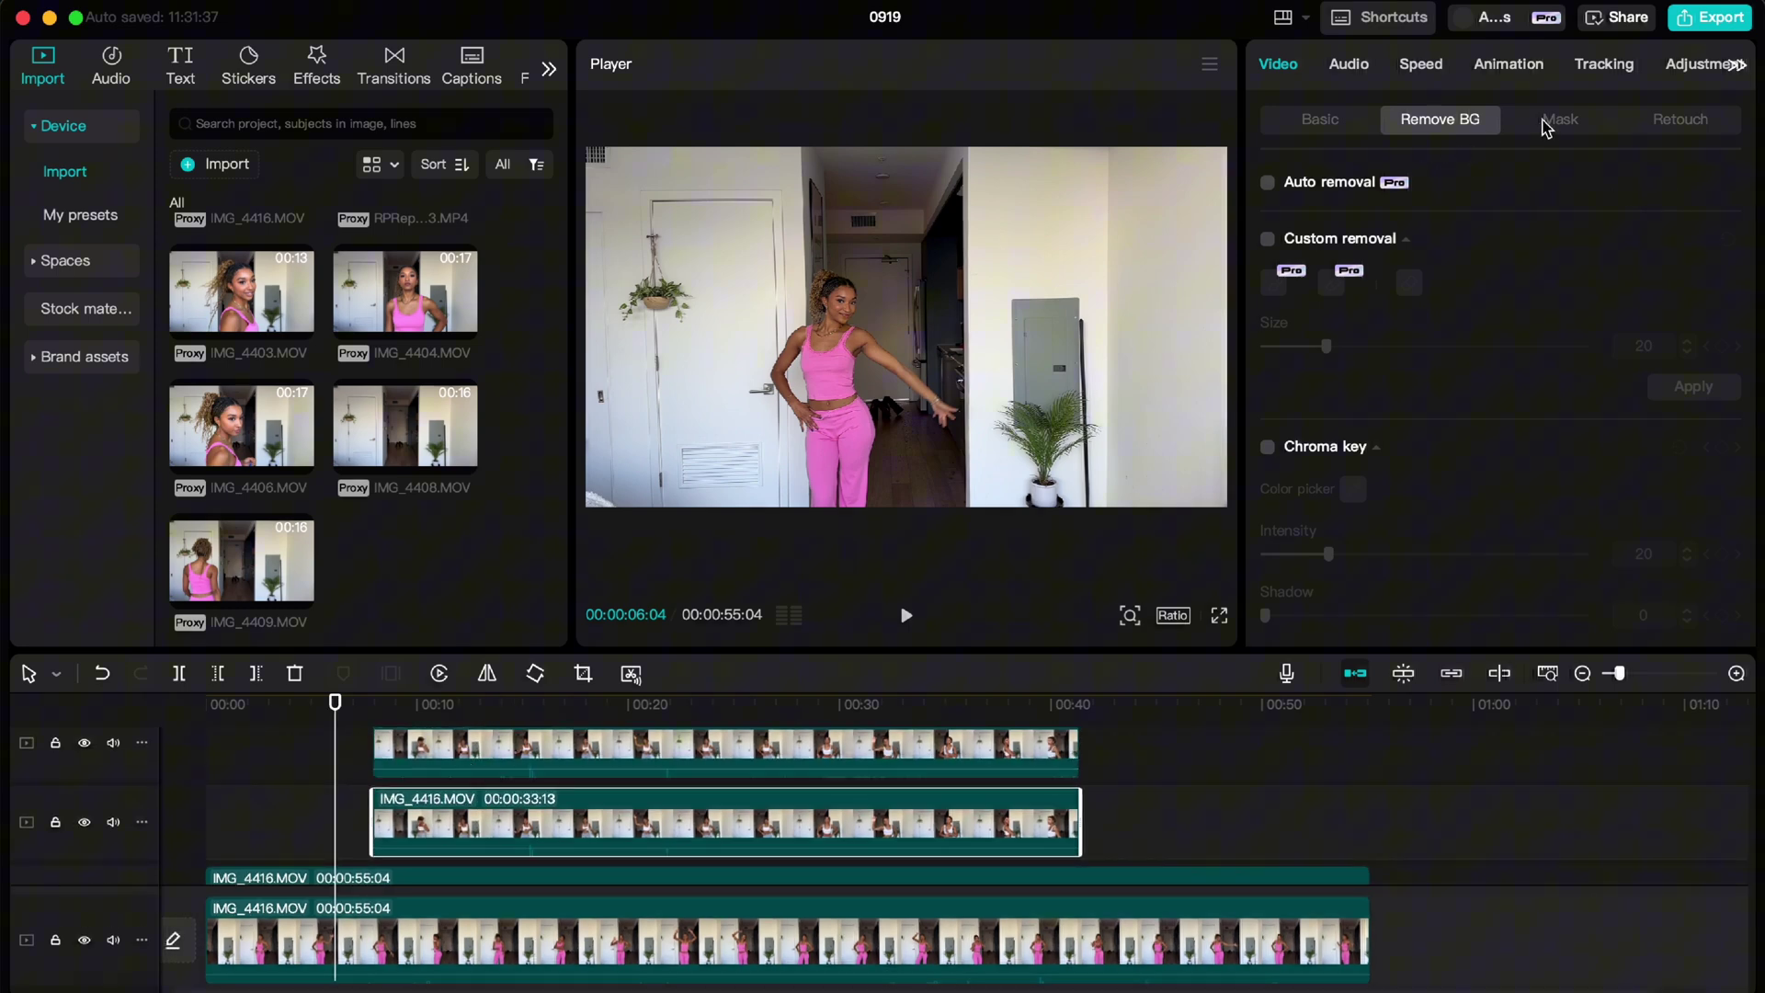
left_click(1553, 124)
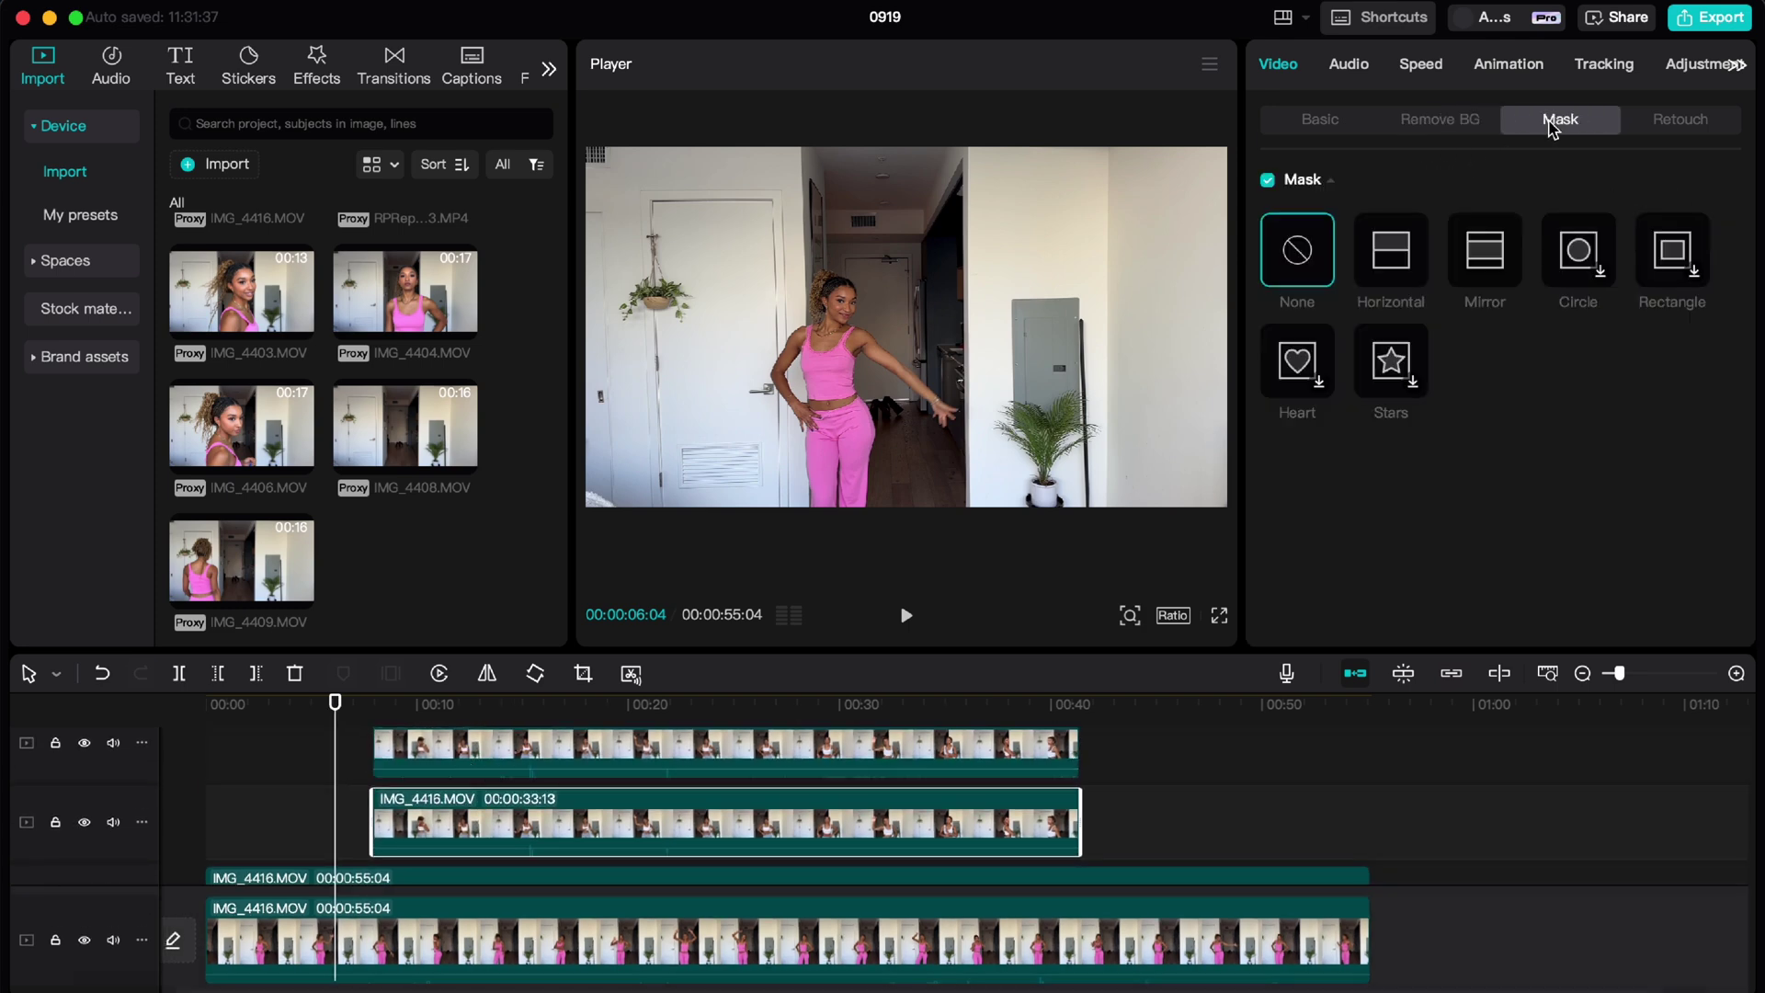
left_click(1388, 249)
- Rotate the mask line to 90° and slide it left to X -356 between the dancers
left_click_drag(335, 704, 430, 713)
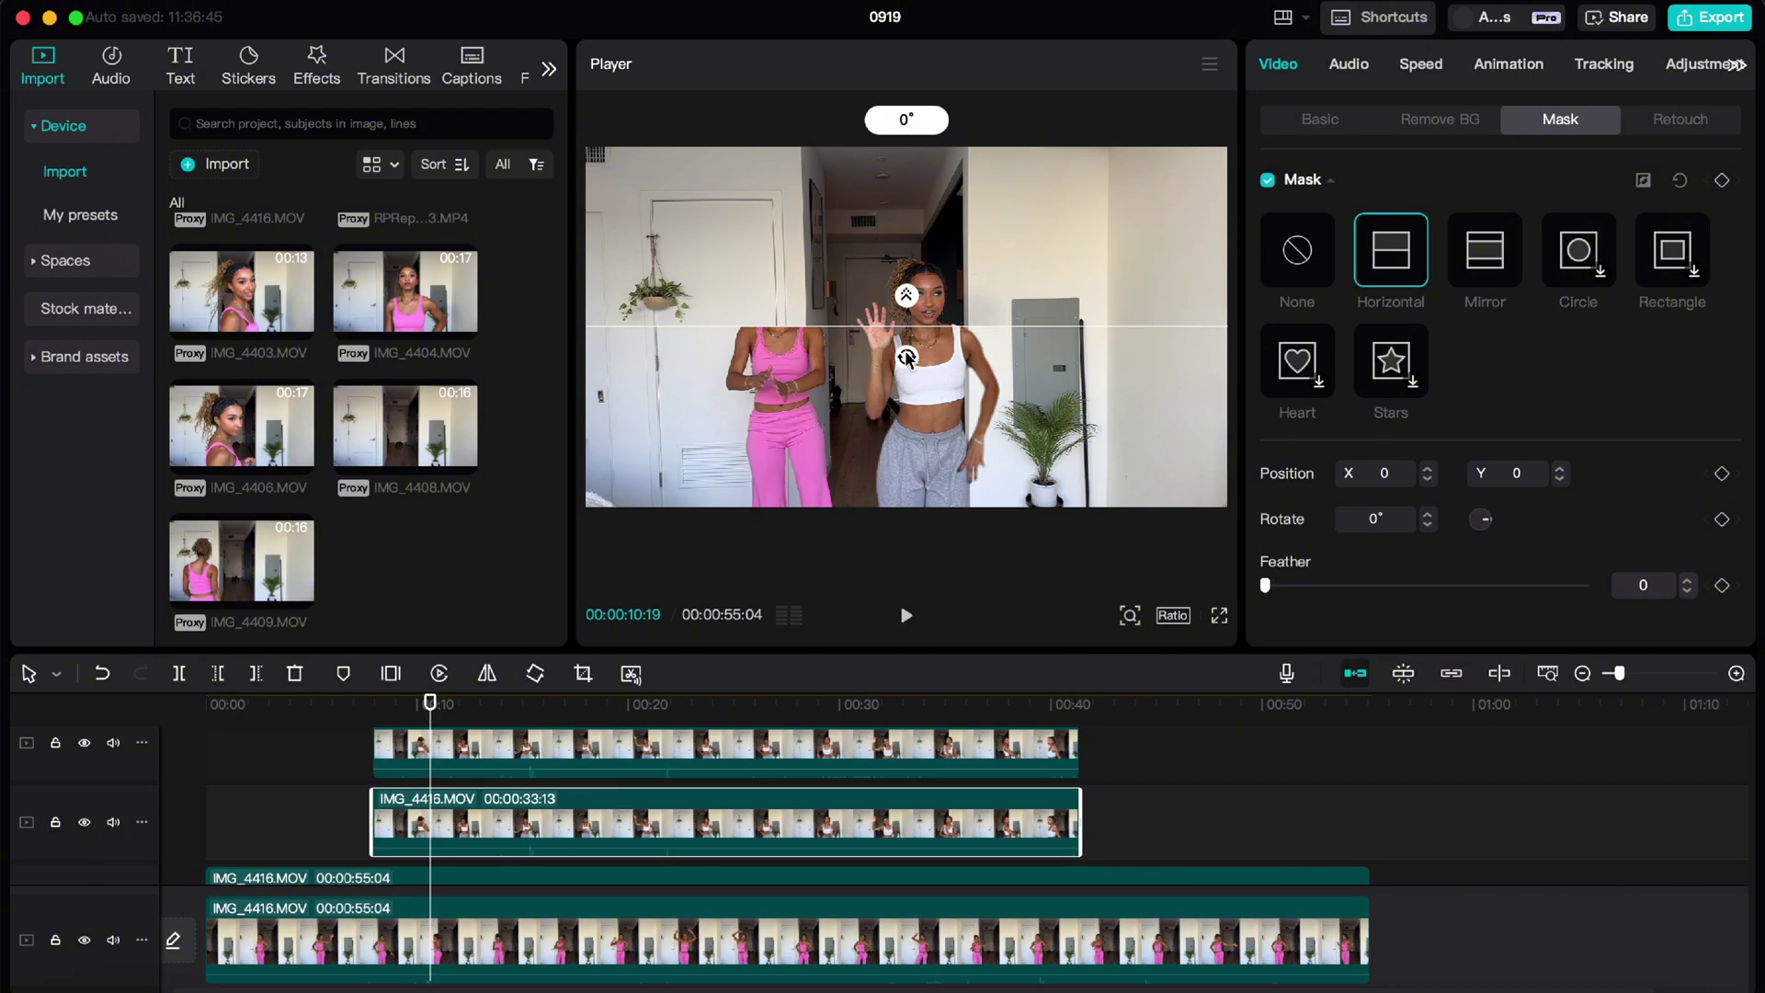
left_click_drag(907, 357, 828, 336)
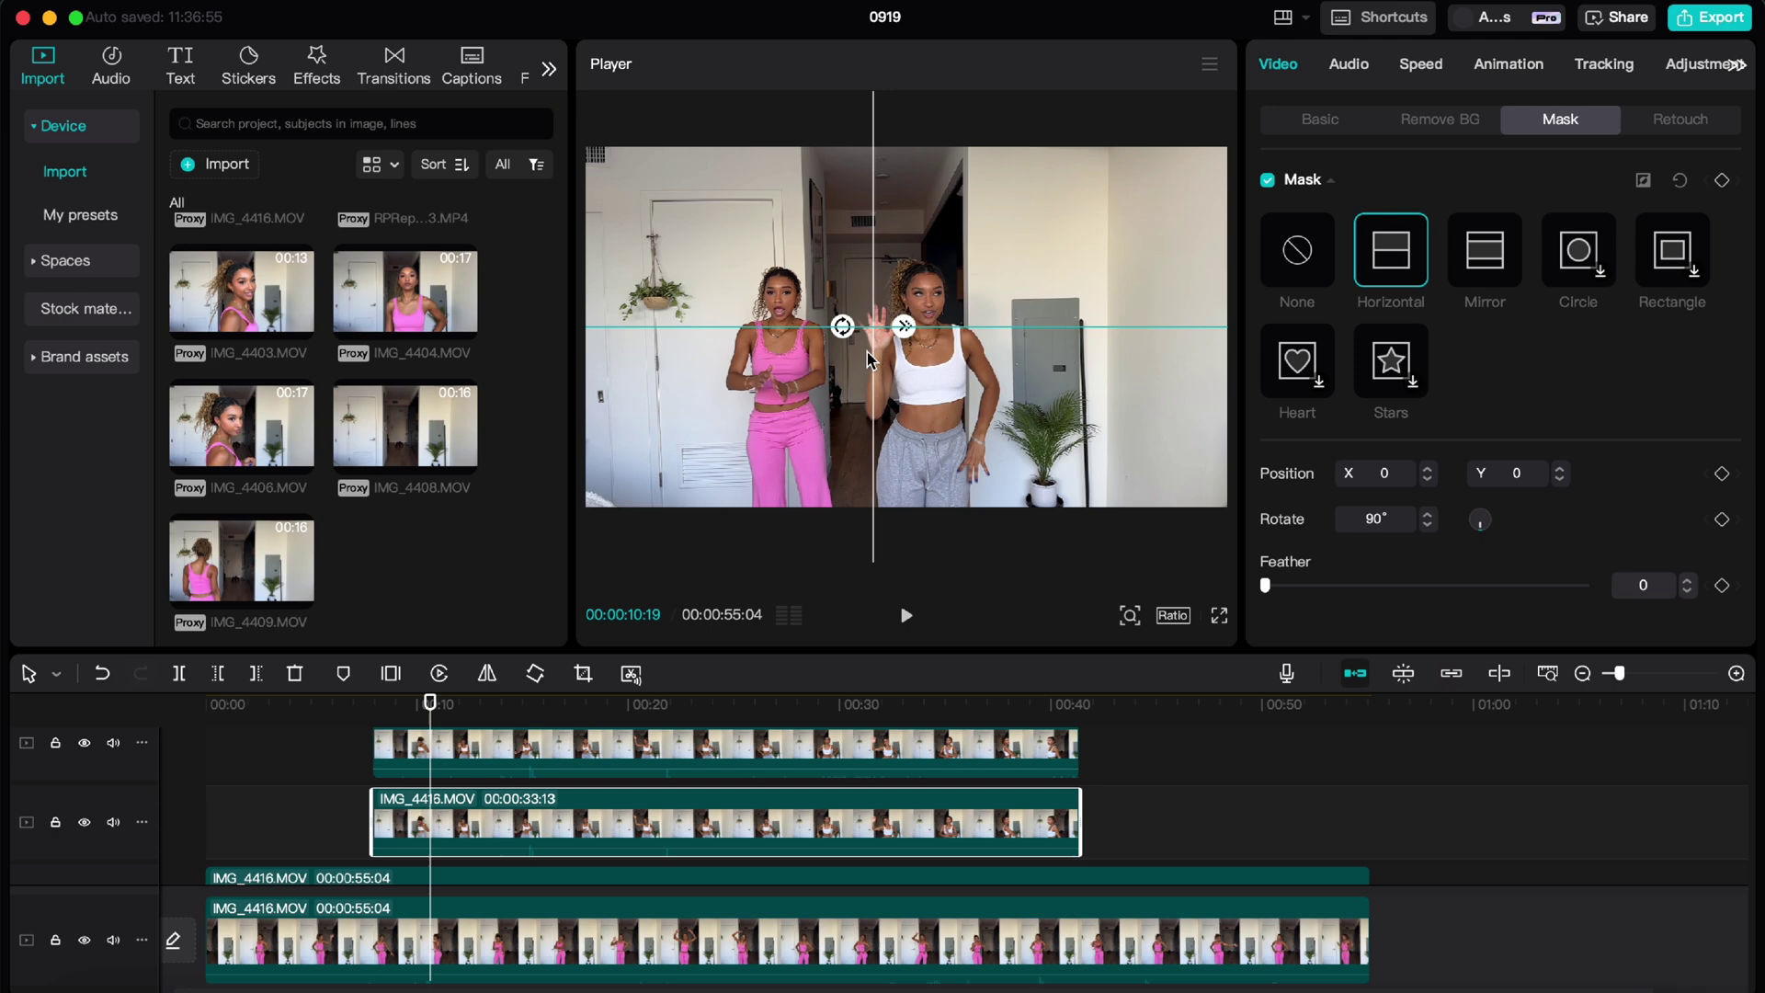
left_click_drag(871, 359, 849, 359)
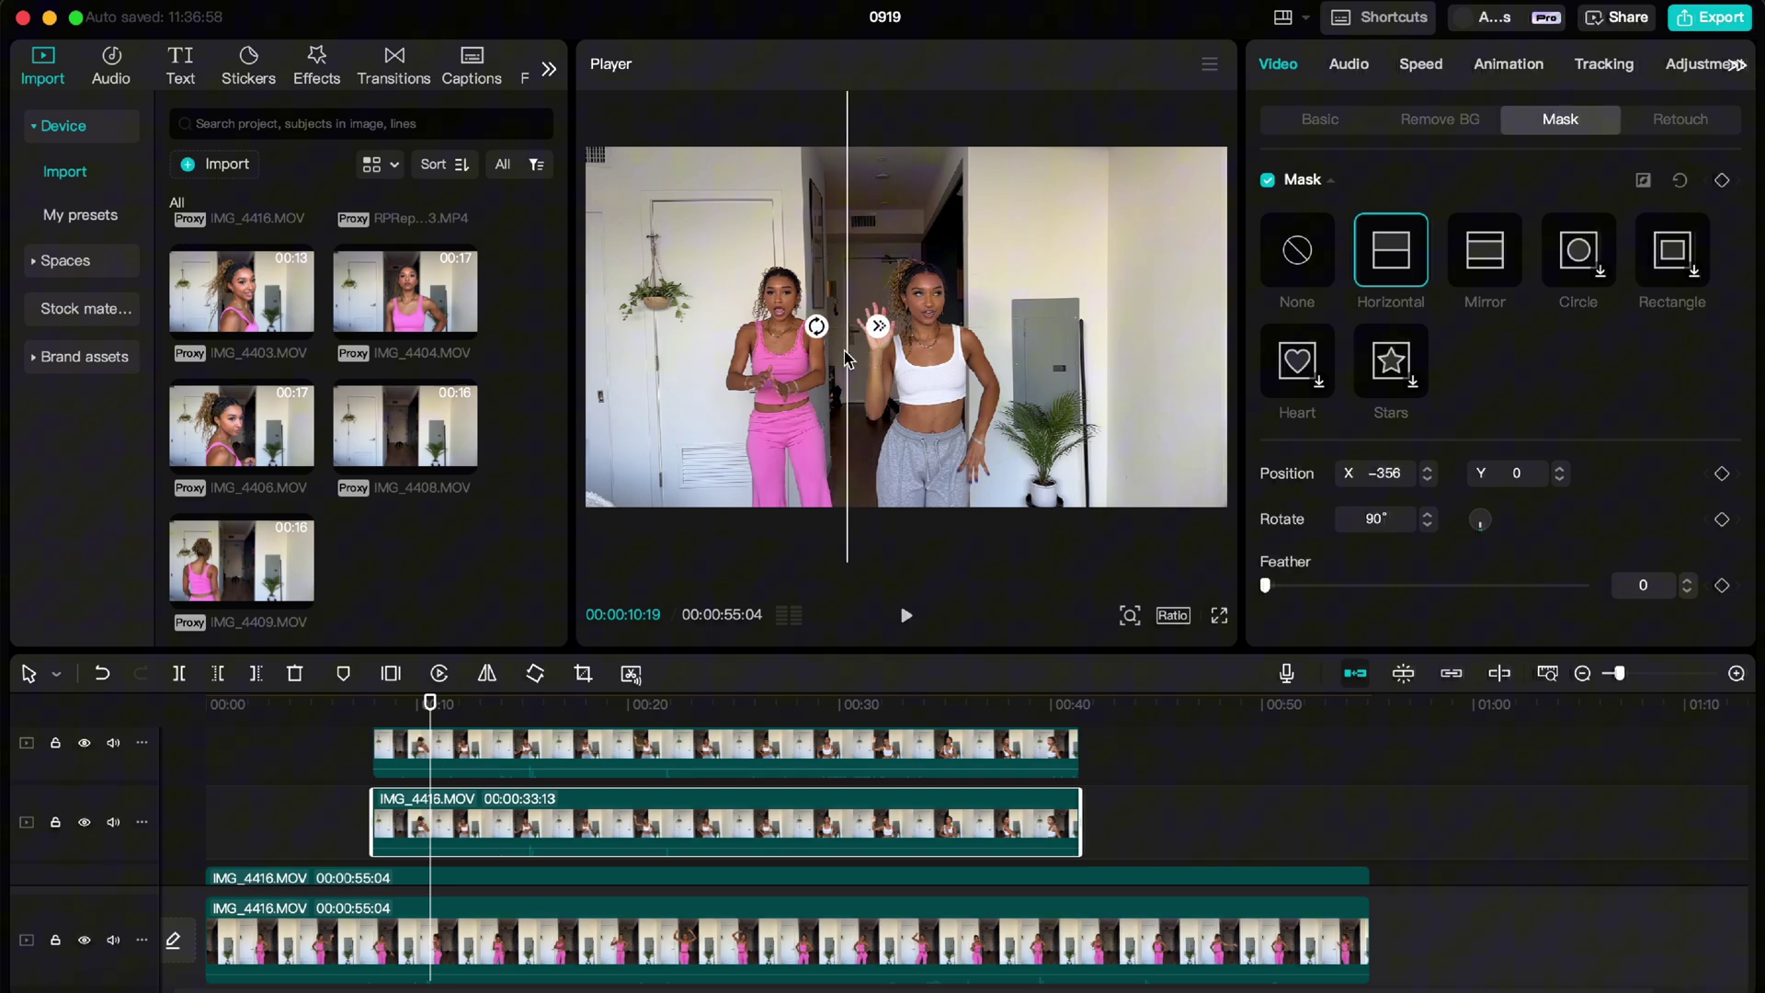
left_click_drag(428, 706, 374, 689)
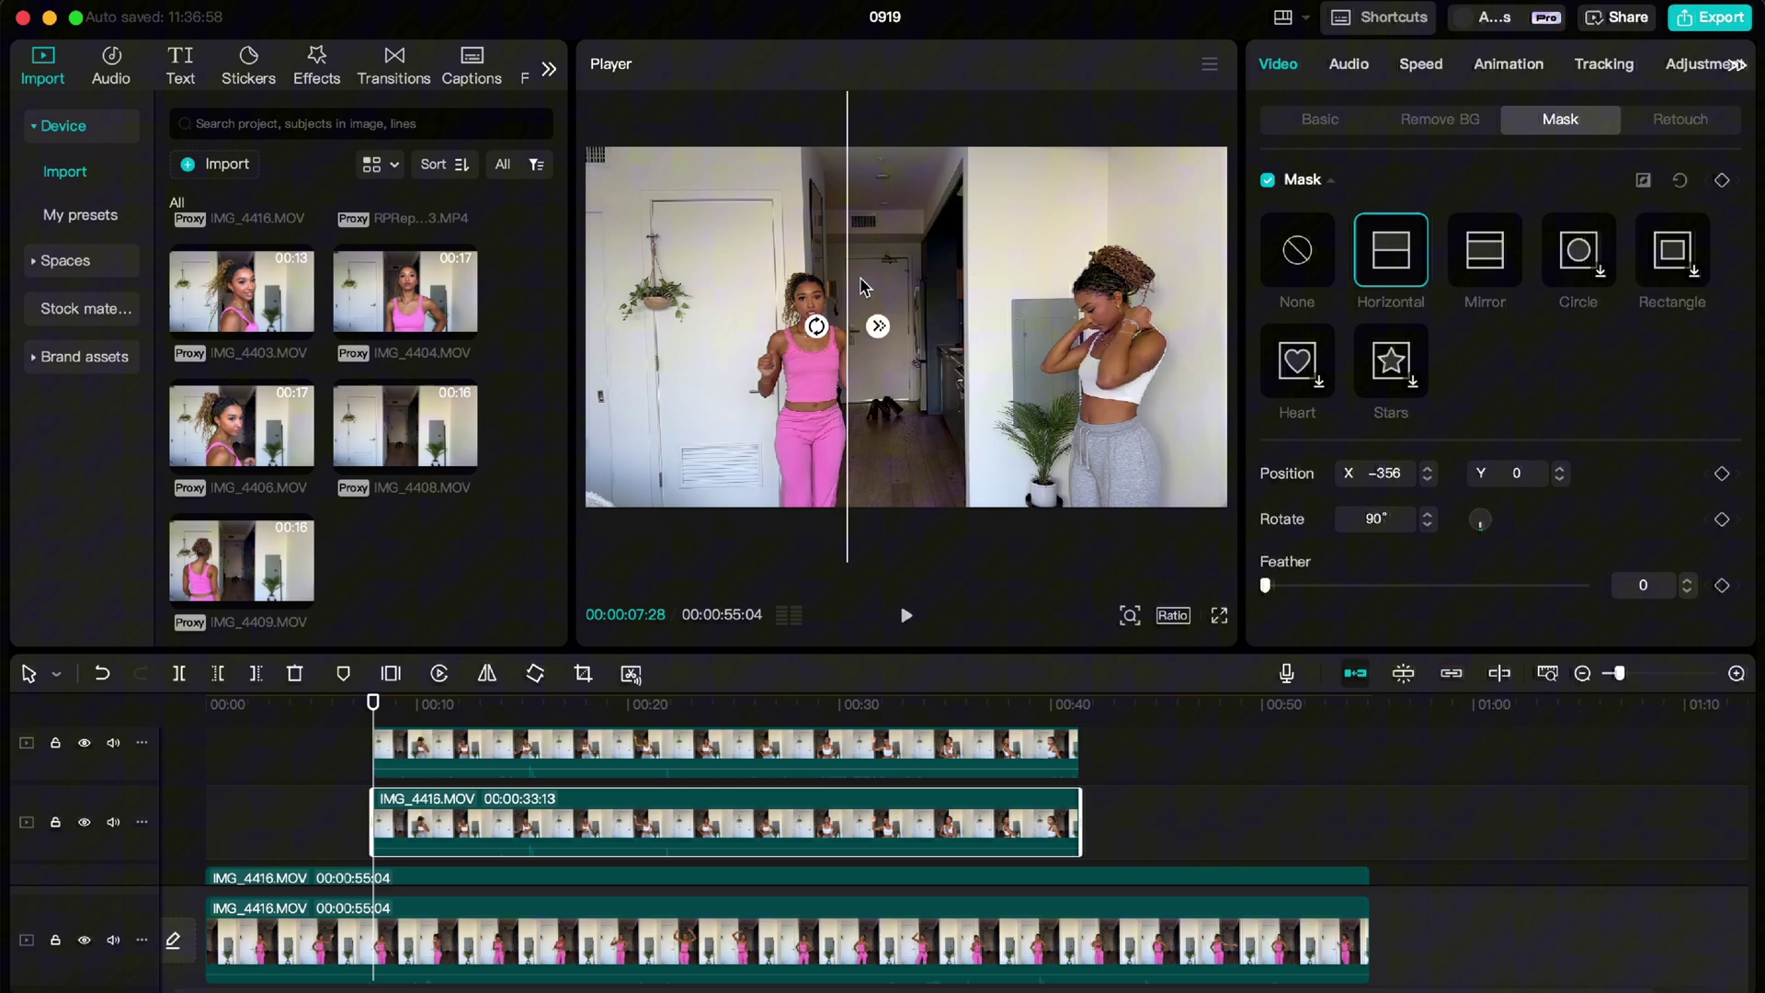
- Reposition the split line at several moments, keyframing it last at X -316, Y 0
left_click_drag(829, 307, 963, 308)
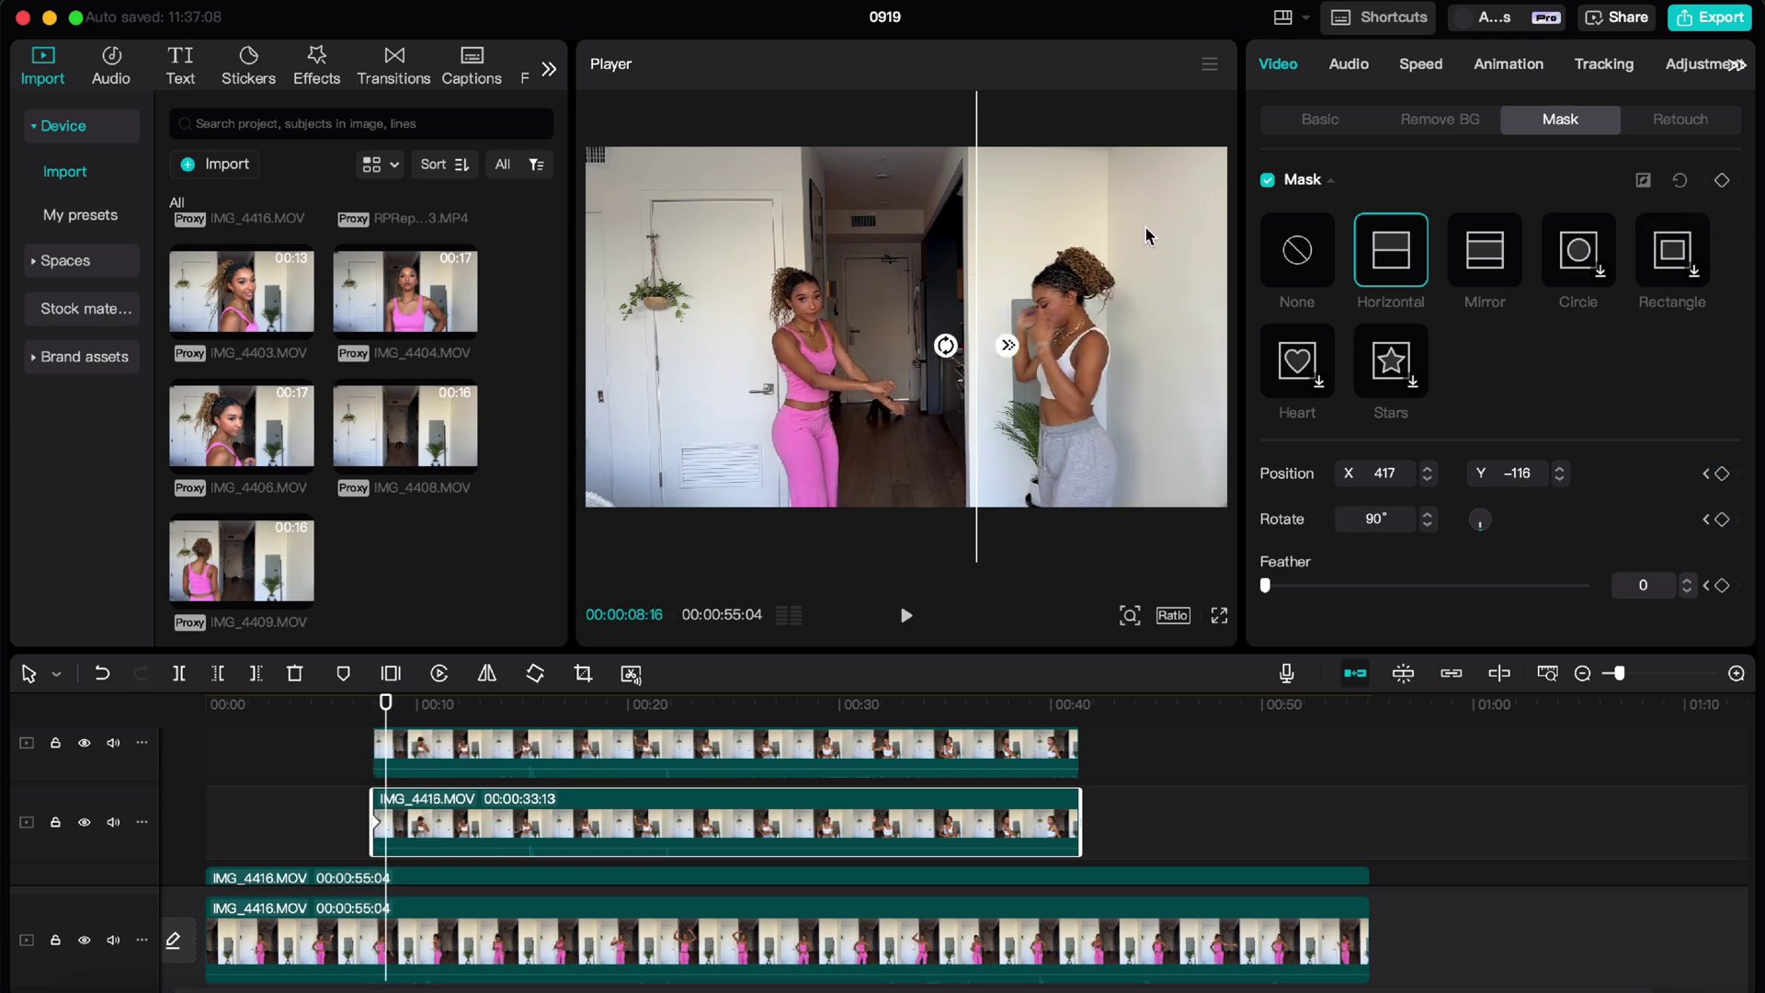
left_click_drag(964, 264, 900, 257)
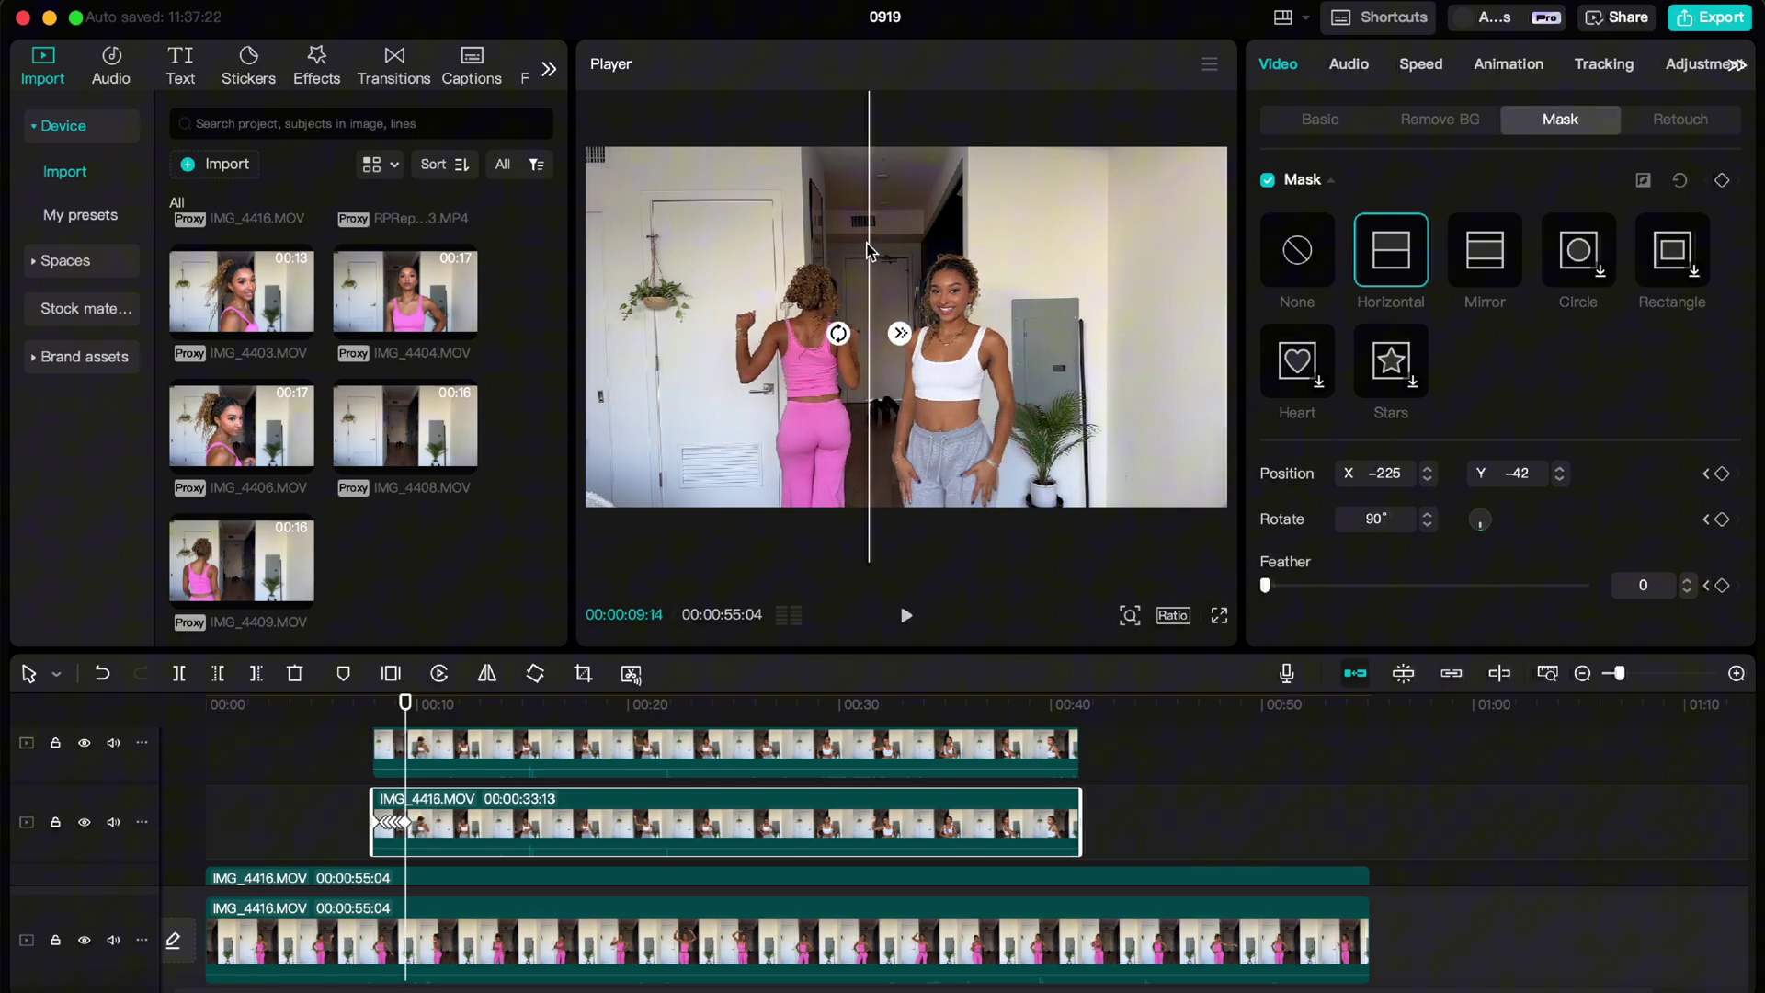
left_click_drag(863, 254, 852, 246)
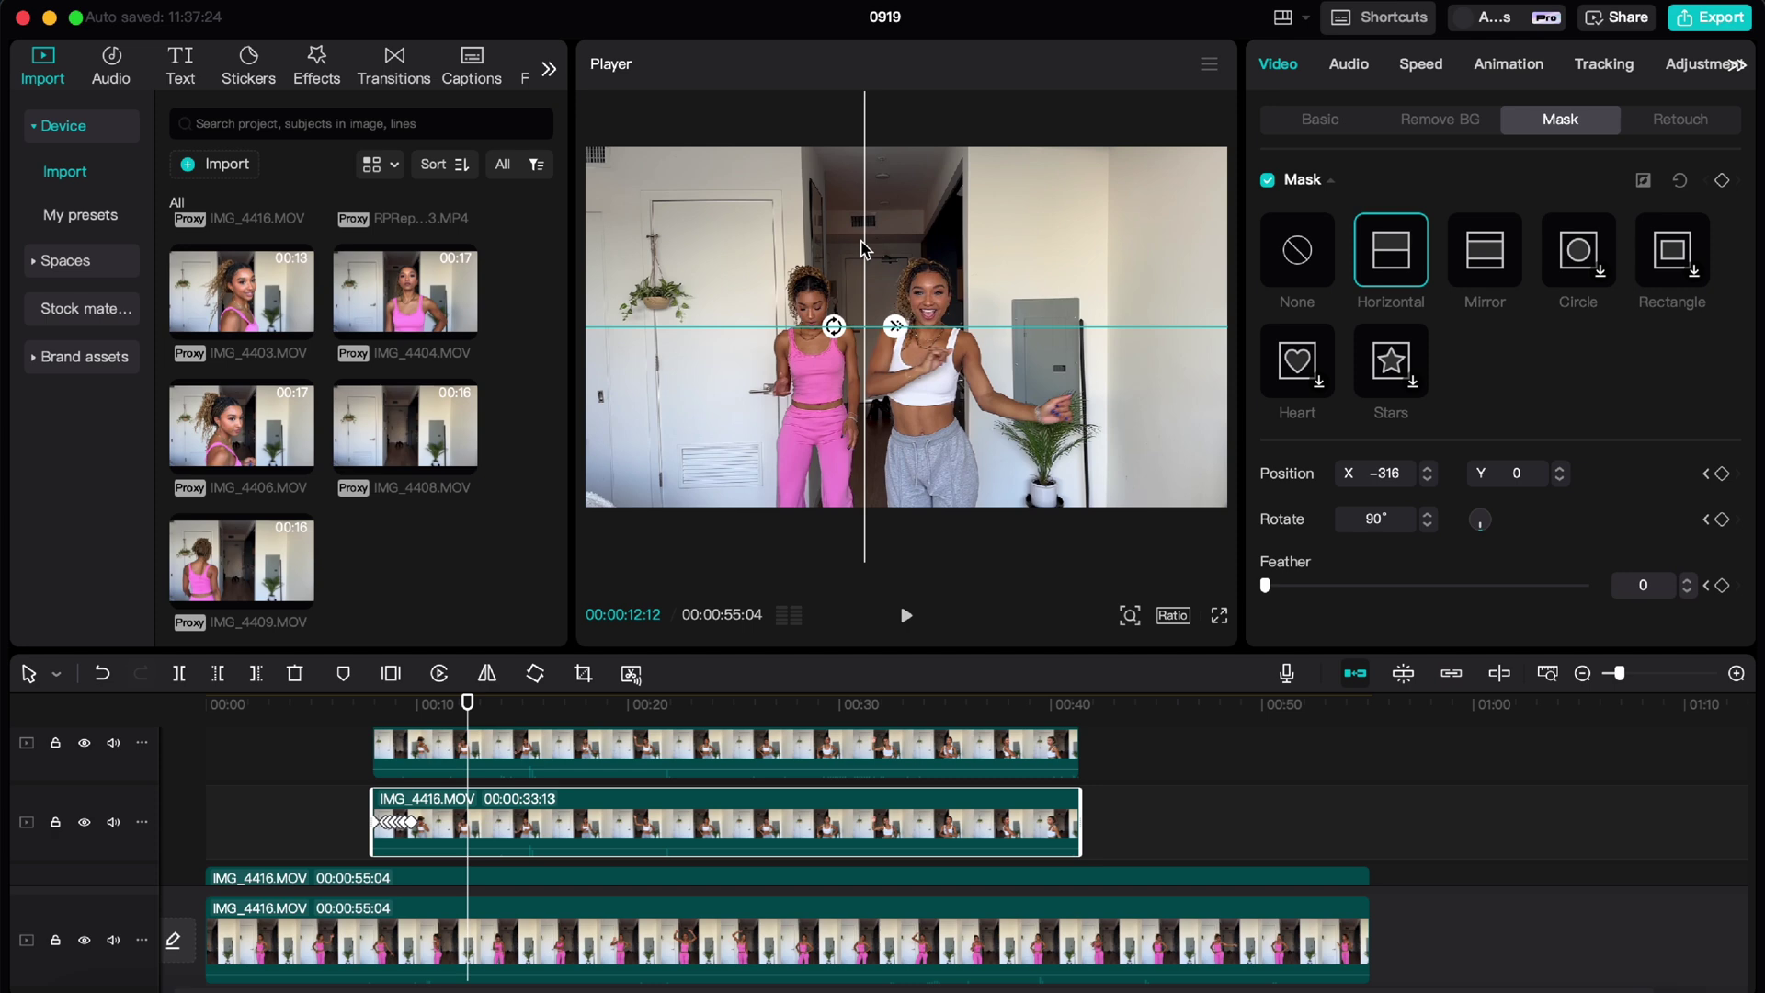
left_click_drag(874, 246, 862, 235)
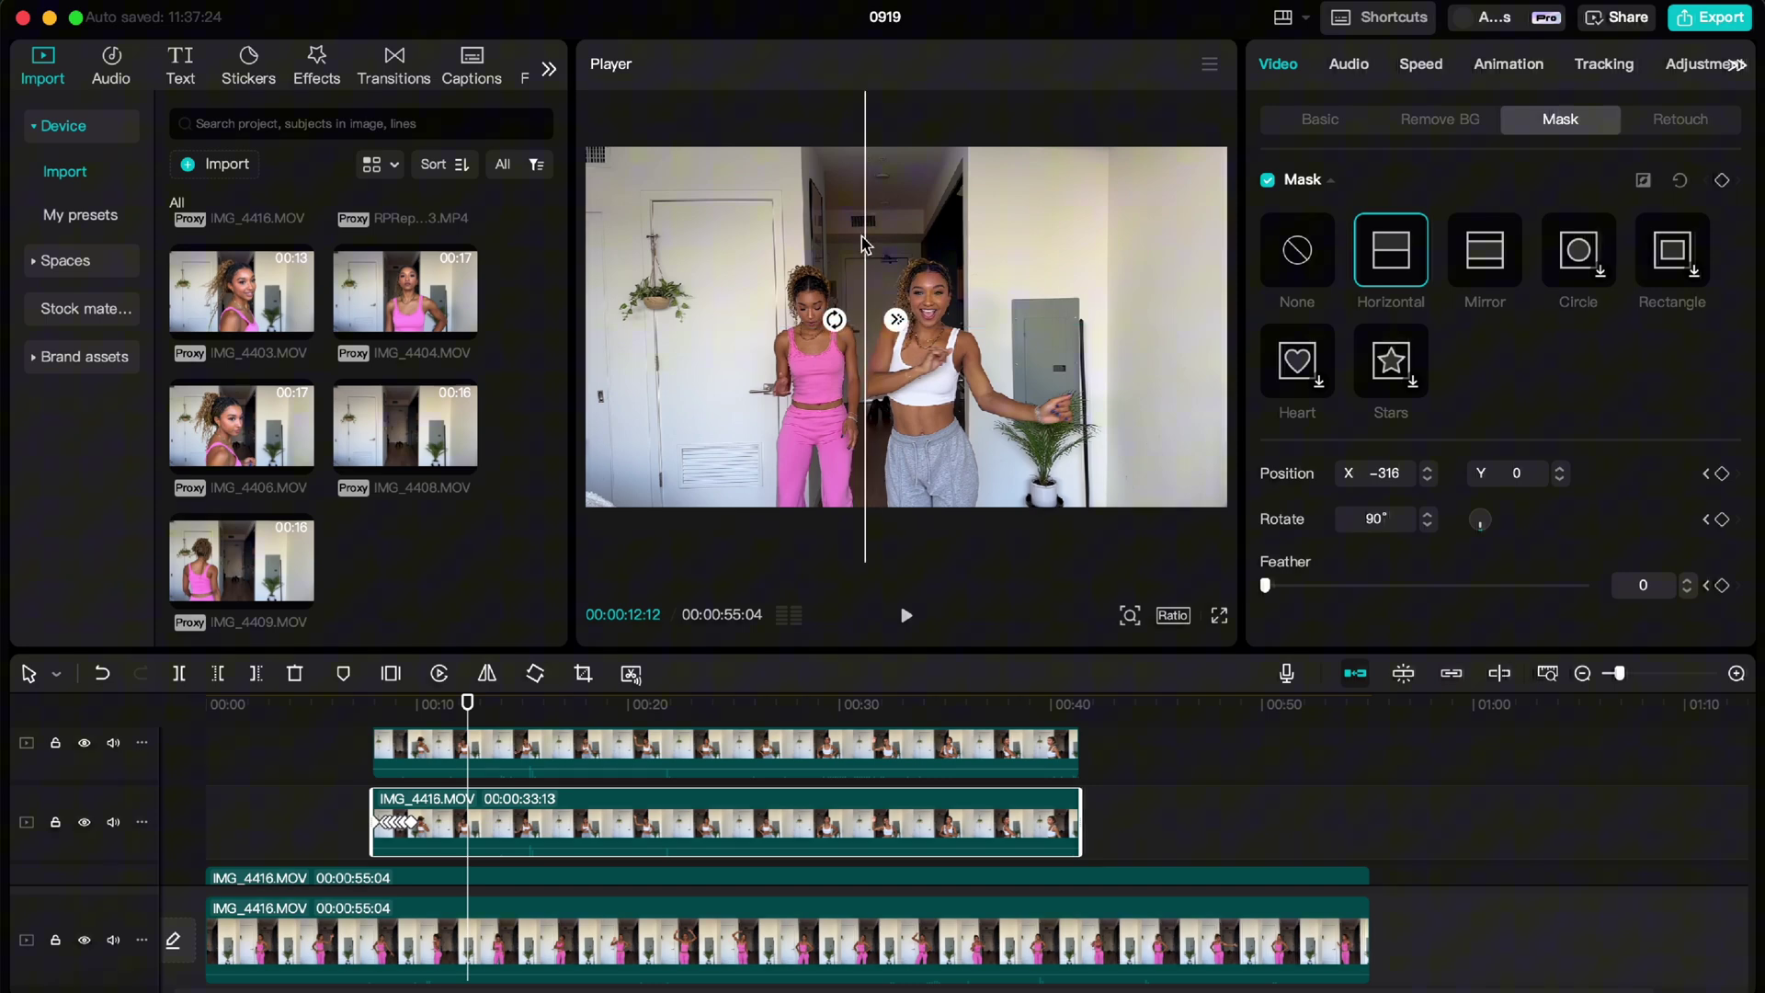
- Step frame by frame, keyframing the split line's position, latest at X -57, Y 37
scroll(464, 828, "up", 5)
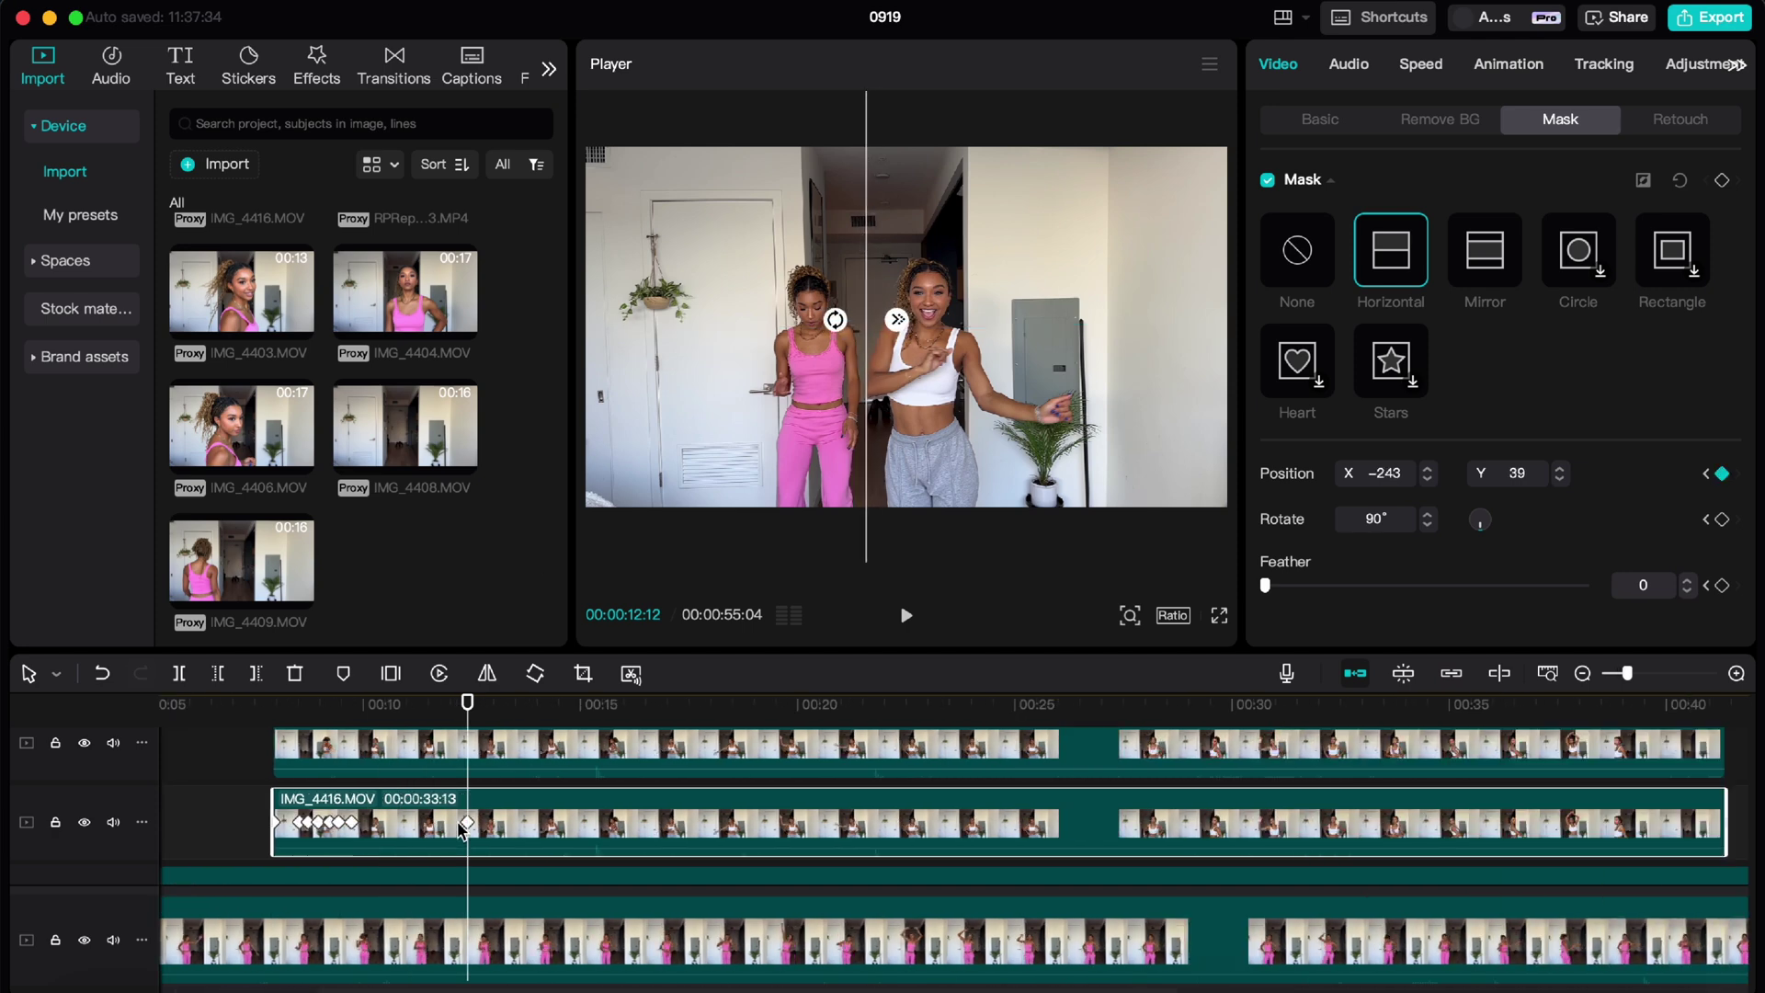
left_click_drag(701, 701, 631, 691)
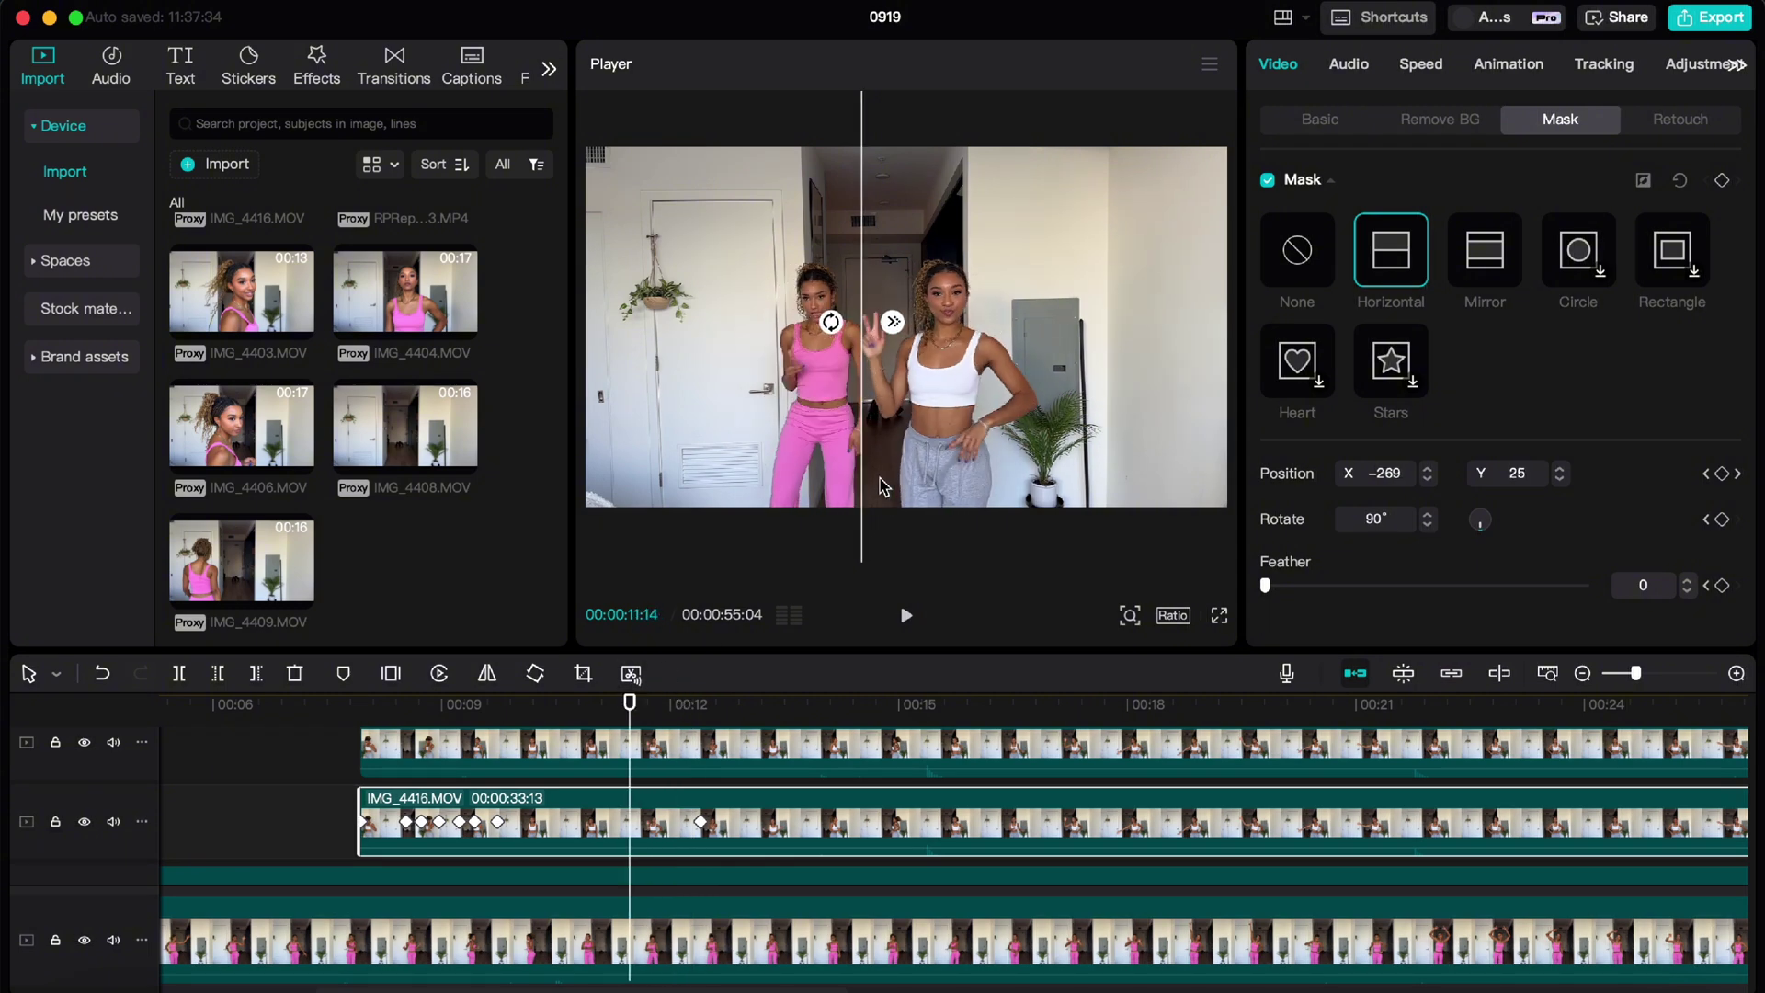
left_click_drag(861, 474, 875, 474)
key("Right")
key("Right")
key("Right")
key("Right")
key("Right")
key("Right")
key("Right")
key("Right")
key("Right")
key("Right")
key("Right")
key("Right")
key("Right")
key("Right")
key("Right")
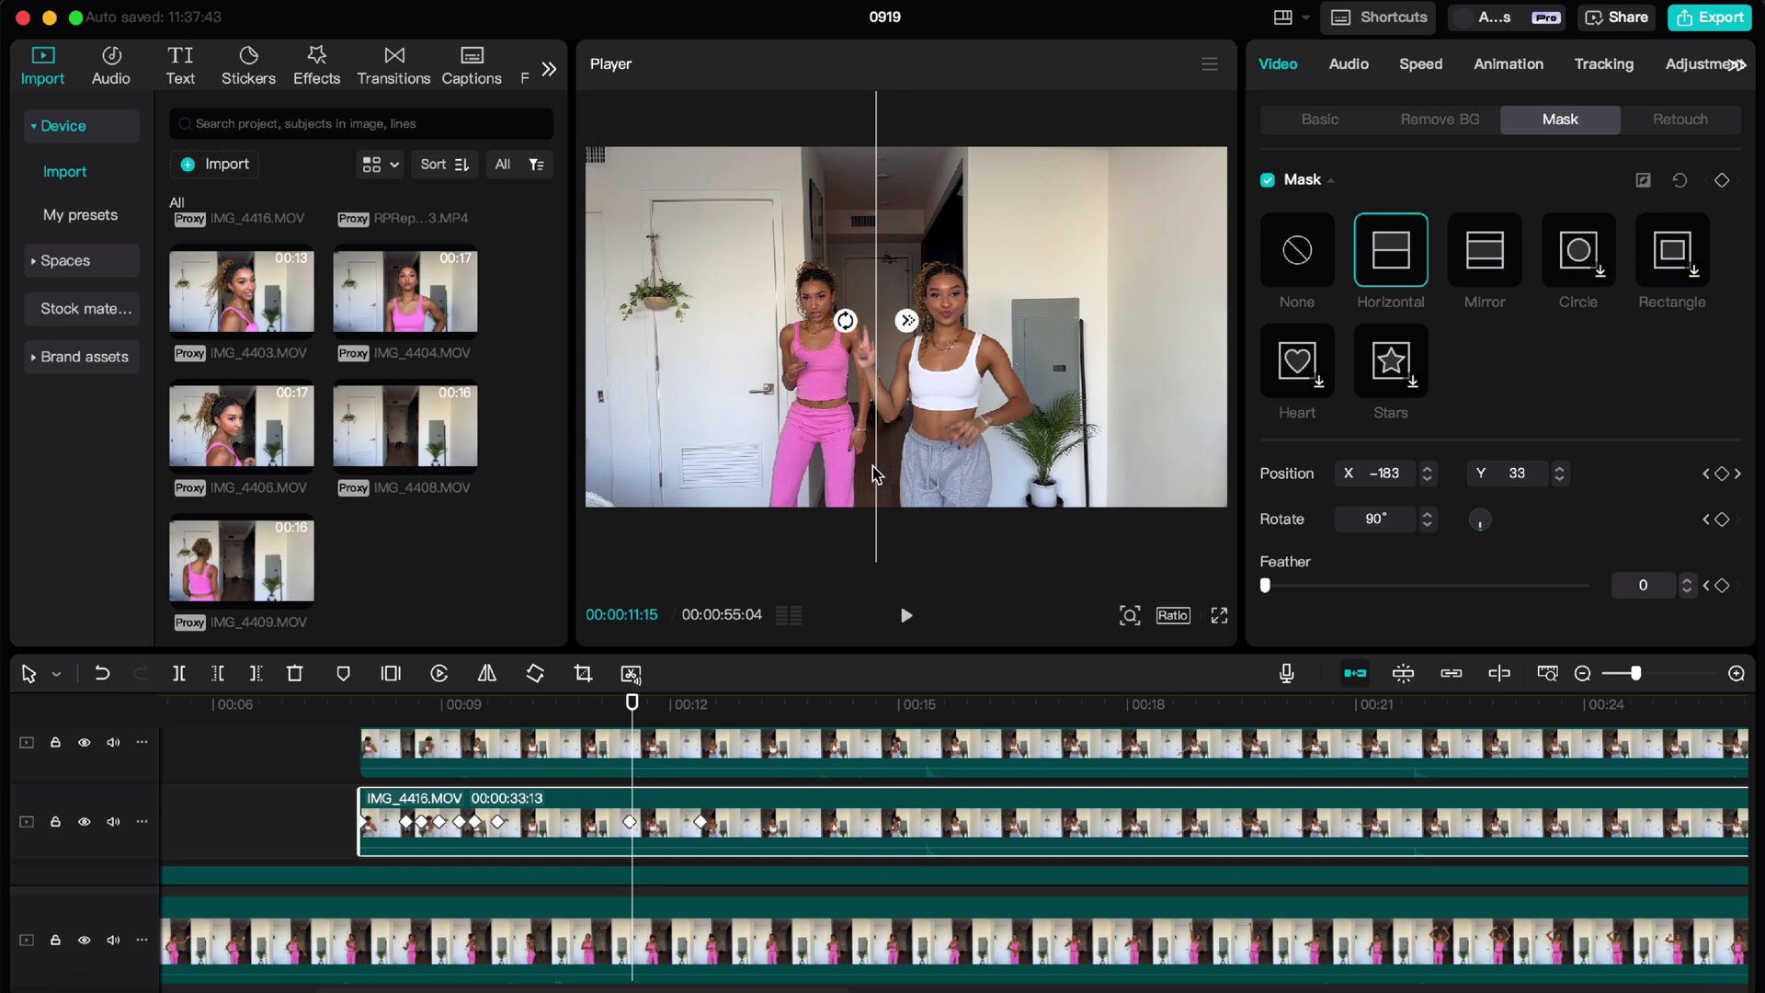
key("Right")
key("Right")
key("Right")
key("Right")
key("Right")
key("Right")
key("Right")
key("Right")
key("Right")
key("Right")
key("Right")
key("Right")
key("Right")
key("Right")
key("Right")
key("Right")
key("Right")
key("Right")
key("Right")
key("Right")
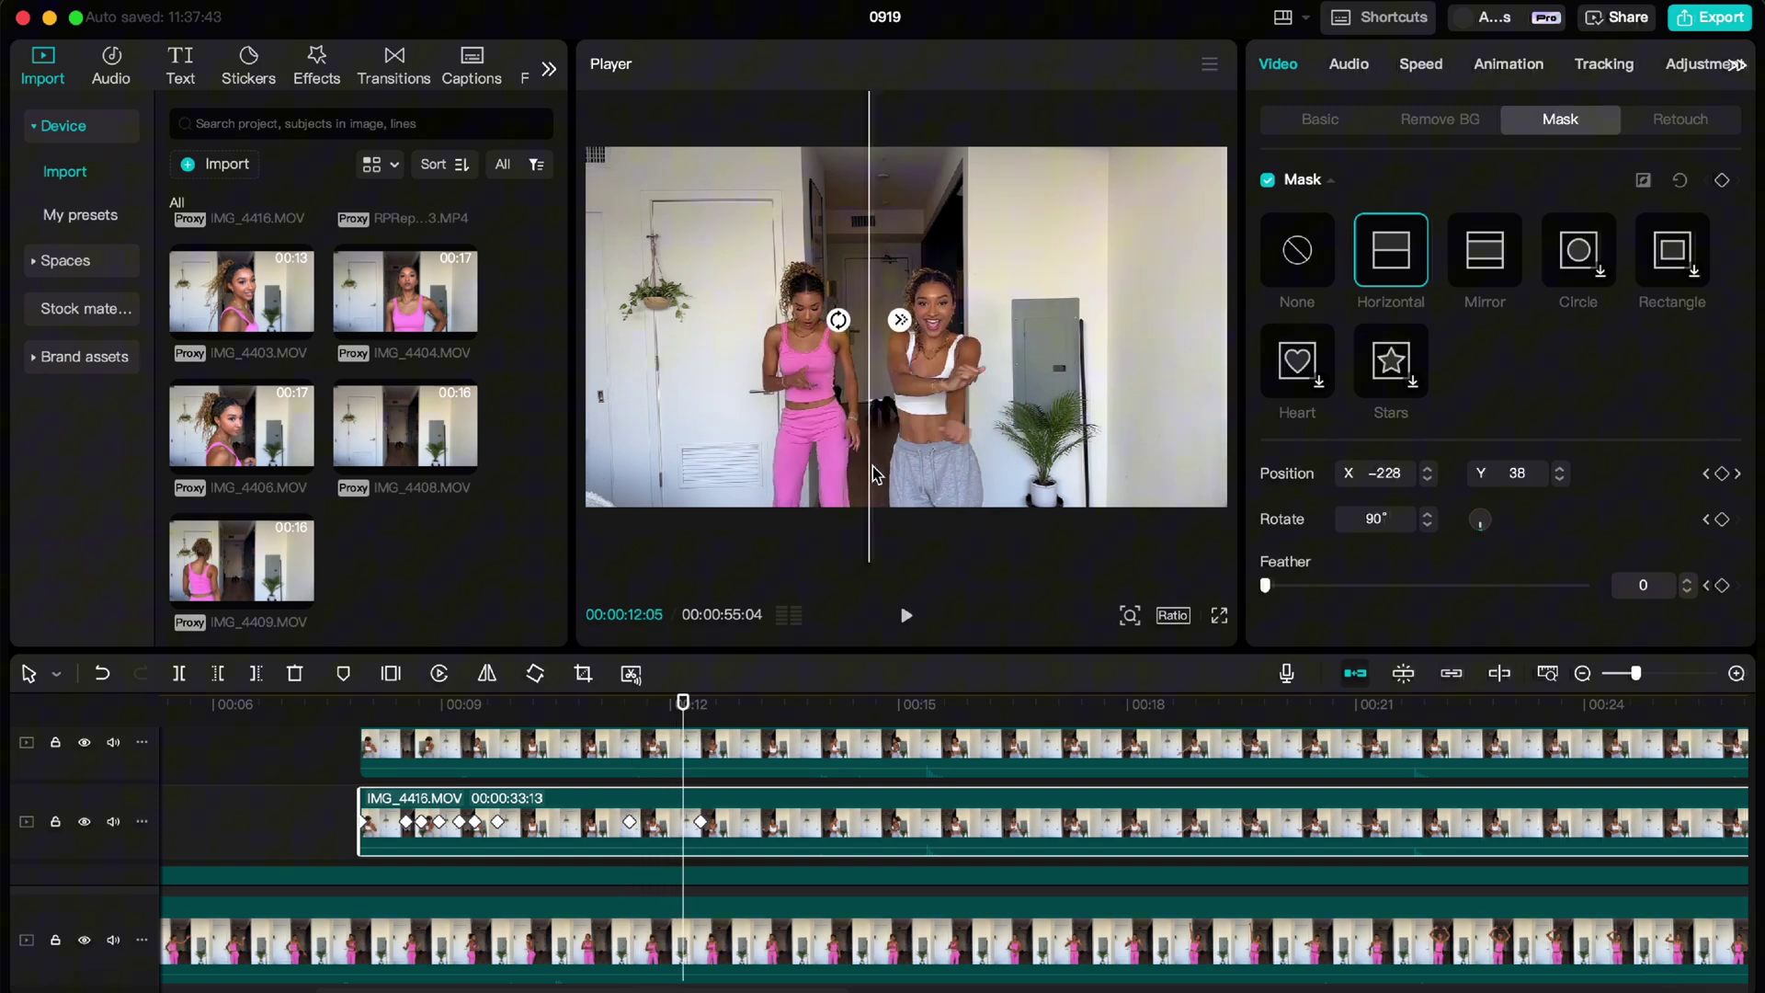
key("Right")
key("Right")
key("Right")
key("Right")
key("Right")
key("Right")
key("Right")
key("Right")
key("Right")
key("Right")
key("Right")
key("Right")
key("Right")
key("Right")
key("Right")
key("Right")
key("Right")
key("Right")
key("Right")
key("Right")
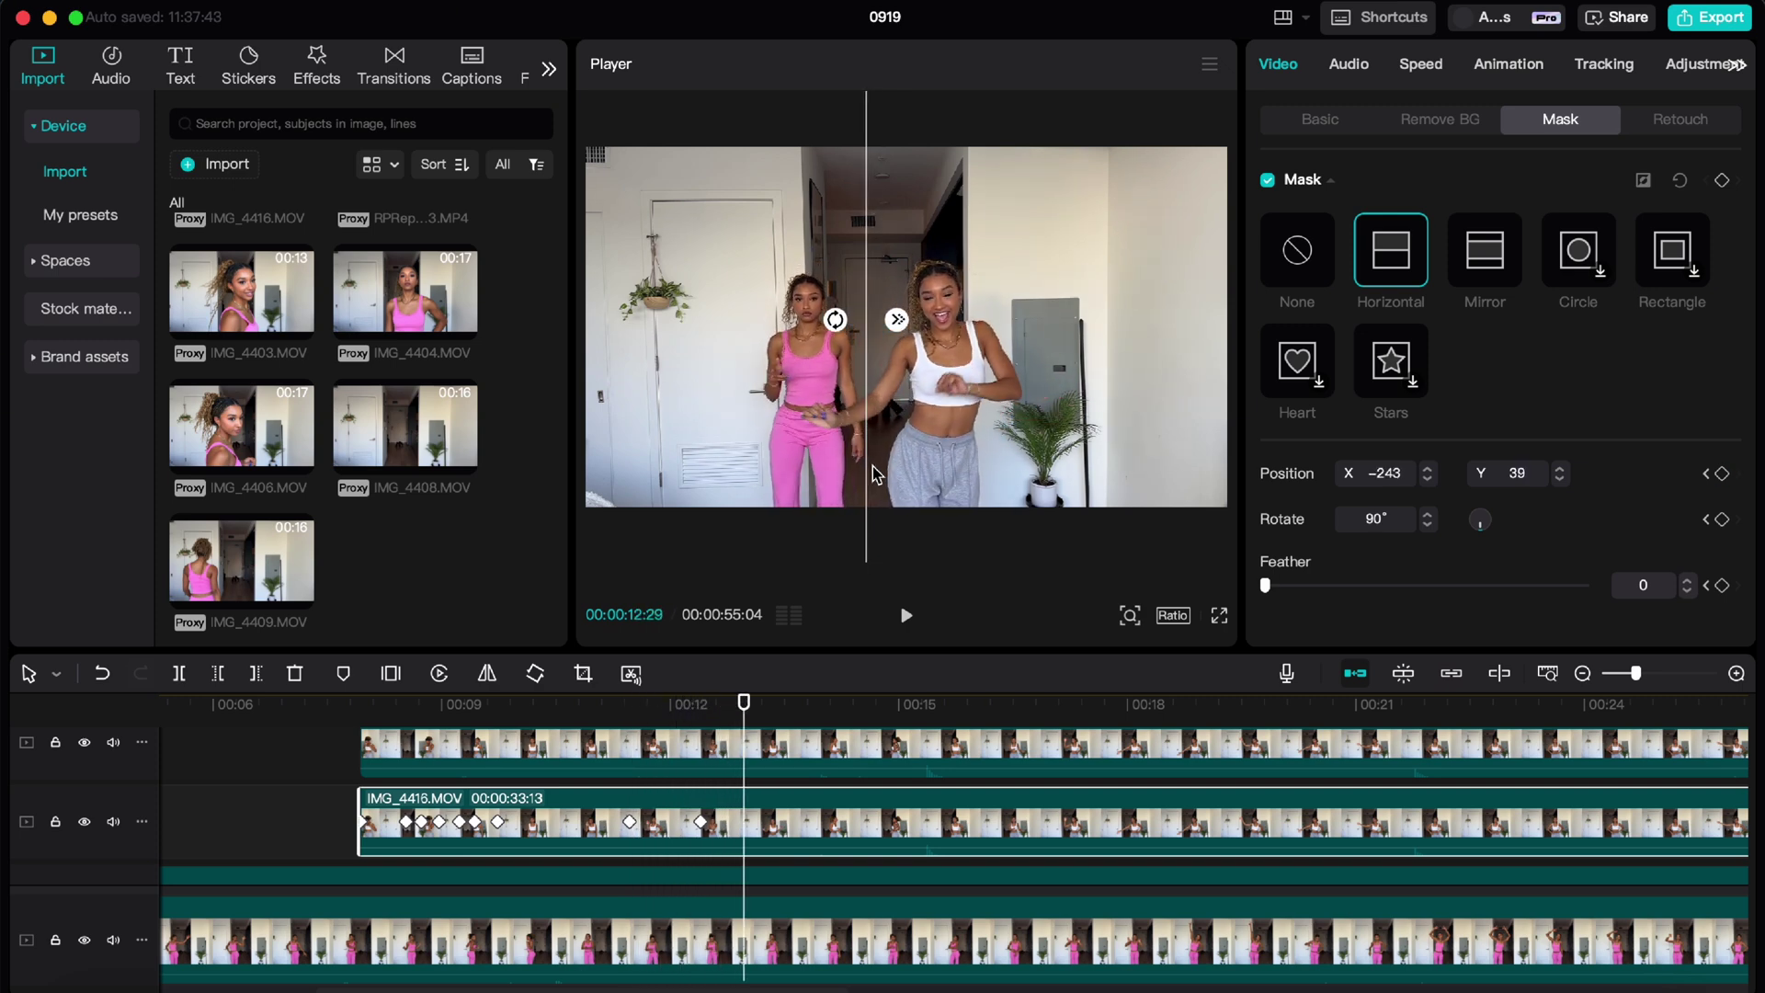
key("Right")
key("Right")
key("Right")
key("Right")
key("Right")
key("Right")
key("Right")
key("Right")
key("Right")
key("Right")
key("Right")
key("Right")
key("Right")
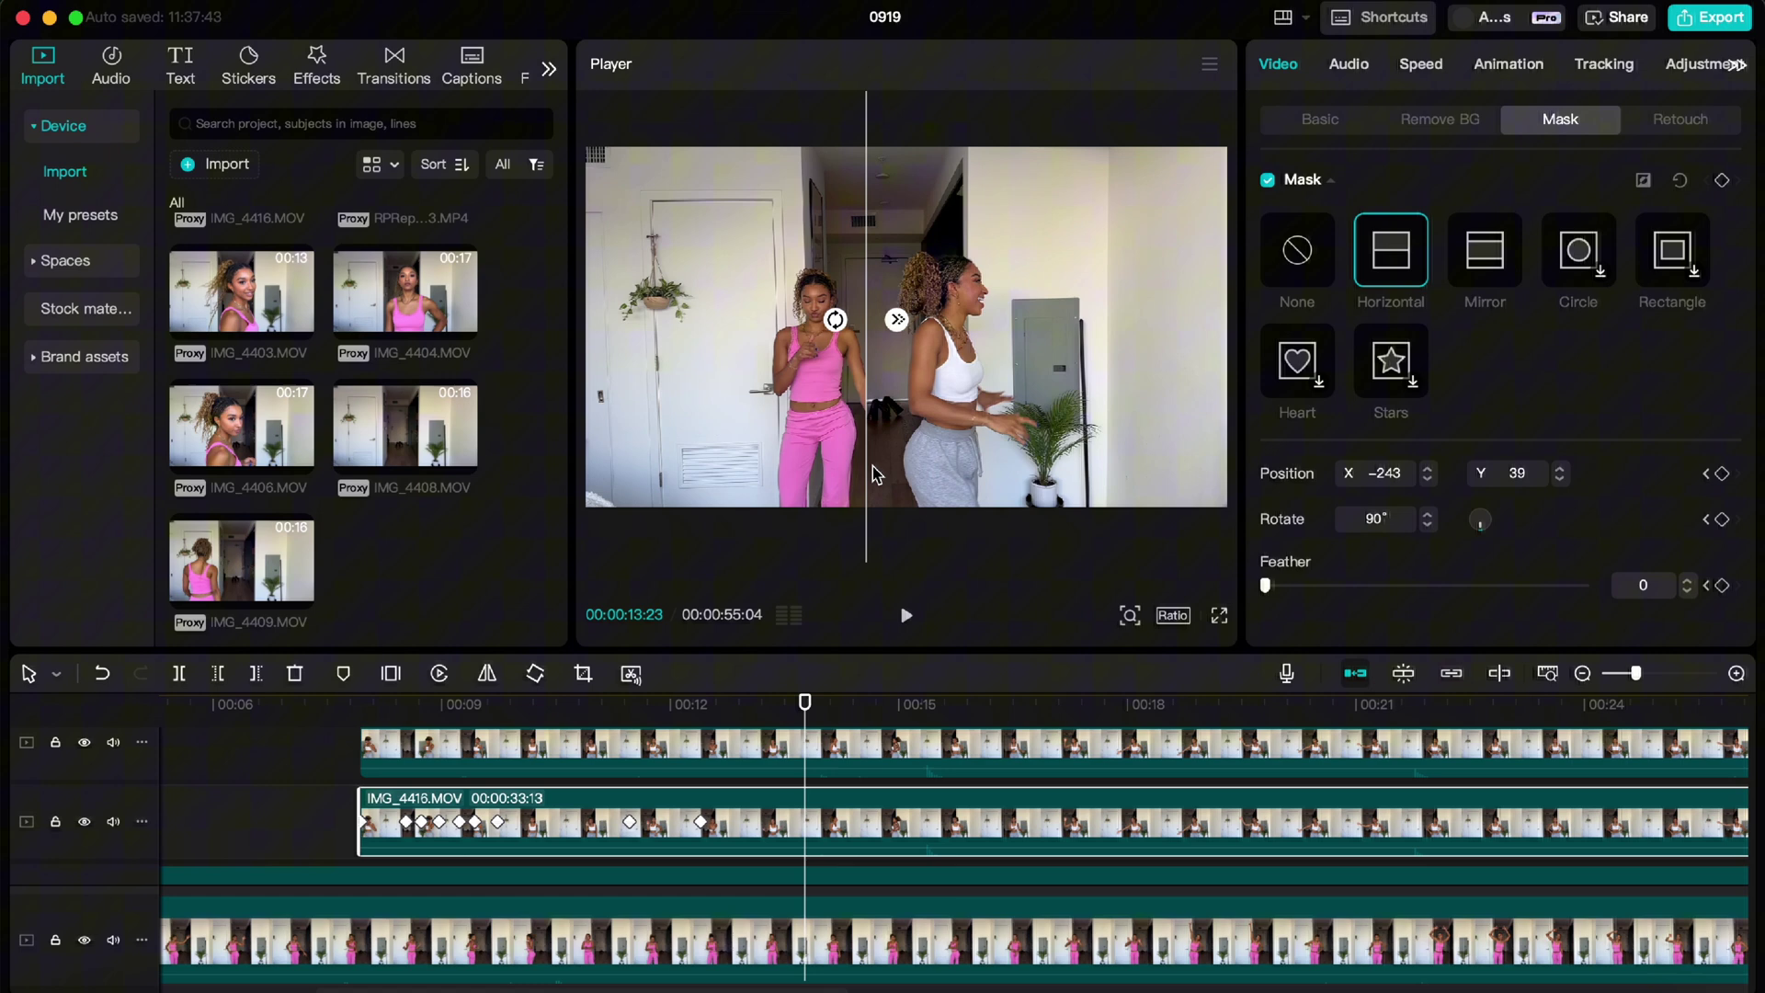
key("Left")
key("Left")
key("Left")
key("Left")
key("Left")
key("Left")
key("Left")
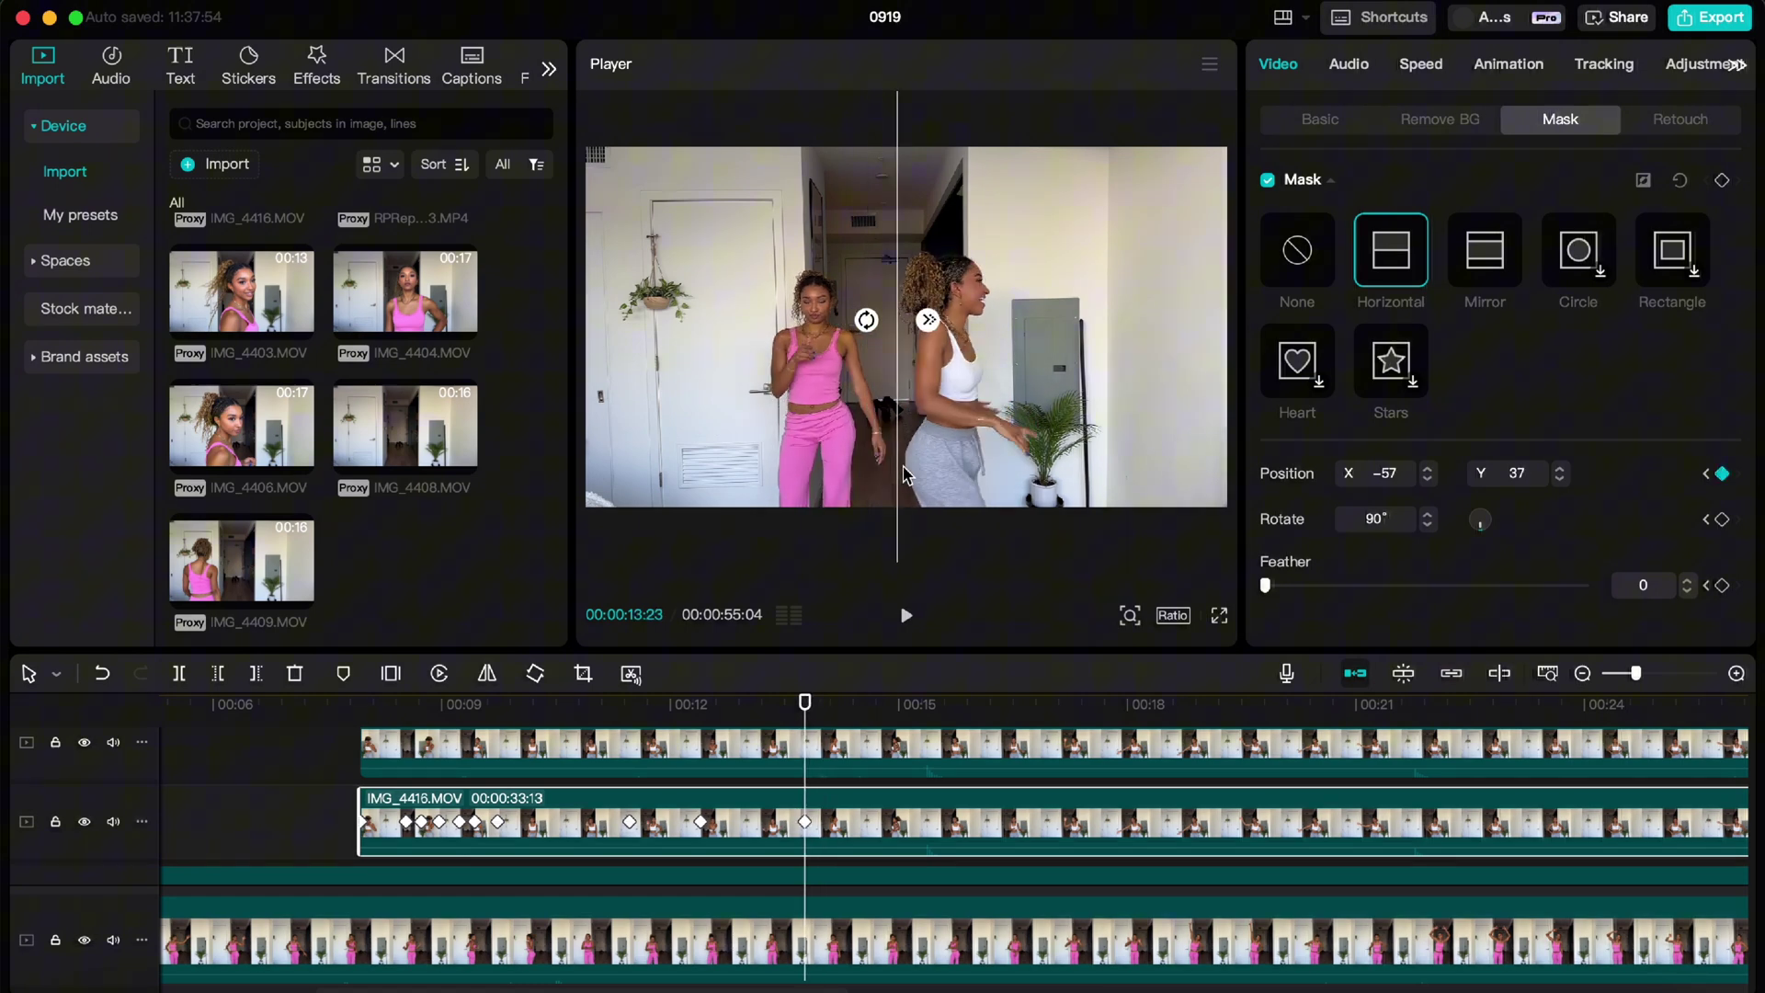
key("Right")
key("Right")
key("Right")
key("Right")
key("Right")
key("Right")
key("Right")
key("Right")
key("Right")
key("Right")
key("Right")
key("Right")
key("Right")
key("Right")
key("Right")
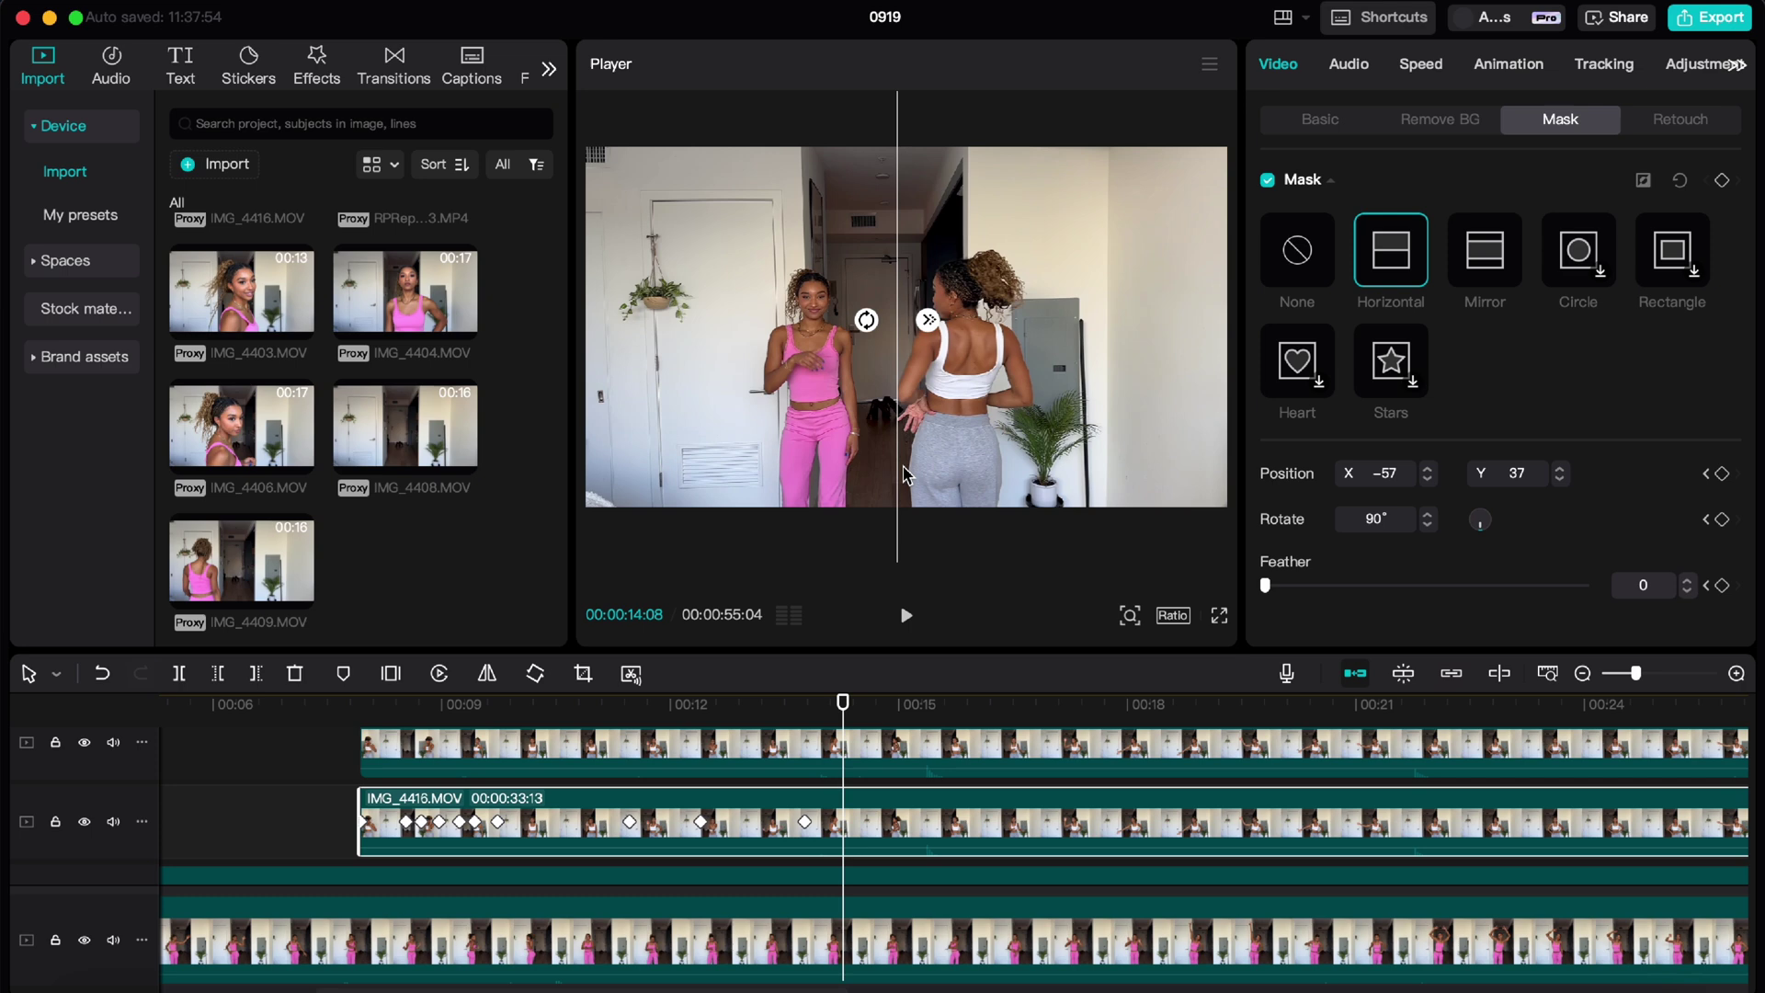
key("Right")
key("Right")
key("Right")
key("Right")
key("Right")
key("Right")
key("Right")
key("Right")
key("Right")
key("Right")
key("Right")
key("Right")
key("Right")
key("Right")
key("Right")
key("Right")
key("Right")
key("Right")
key("Right")
key("Right")
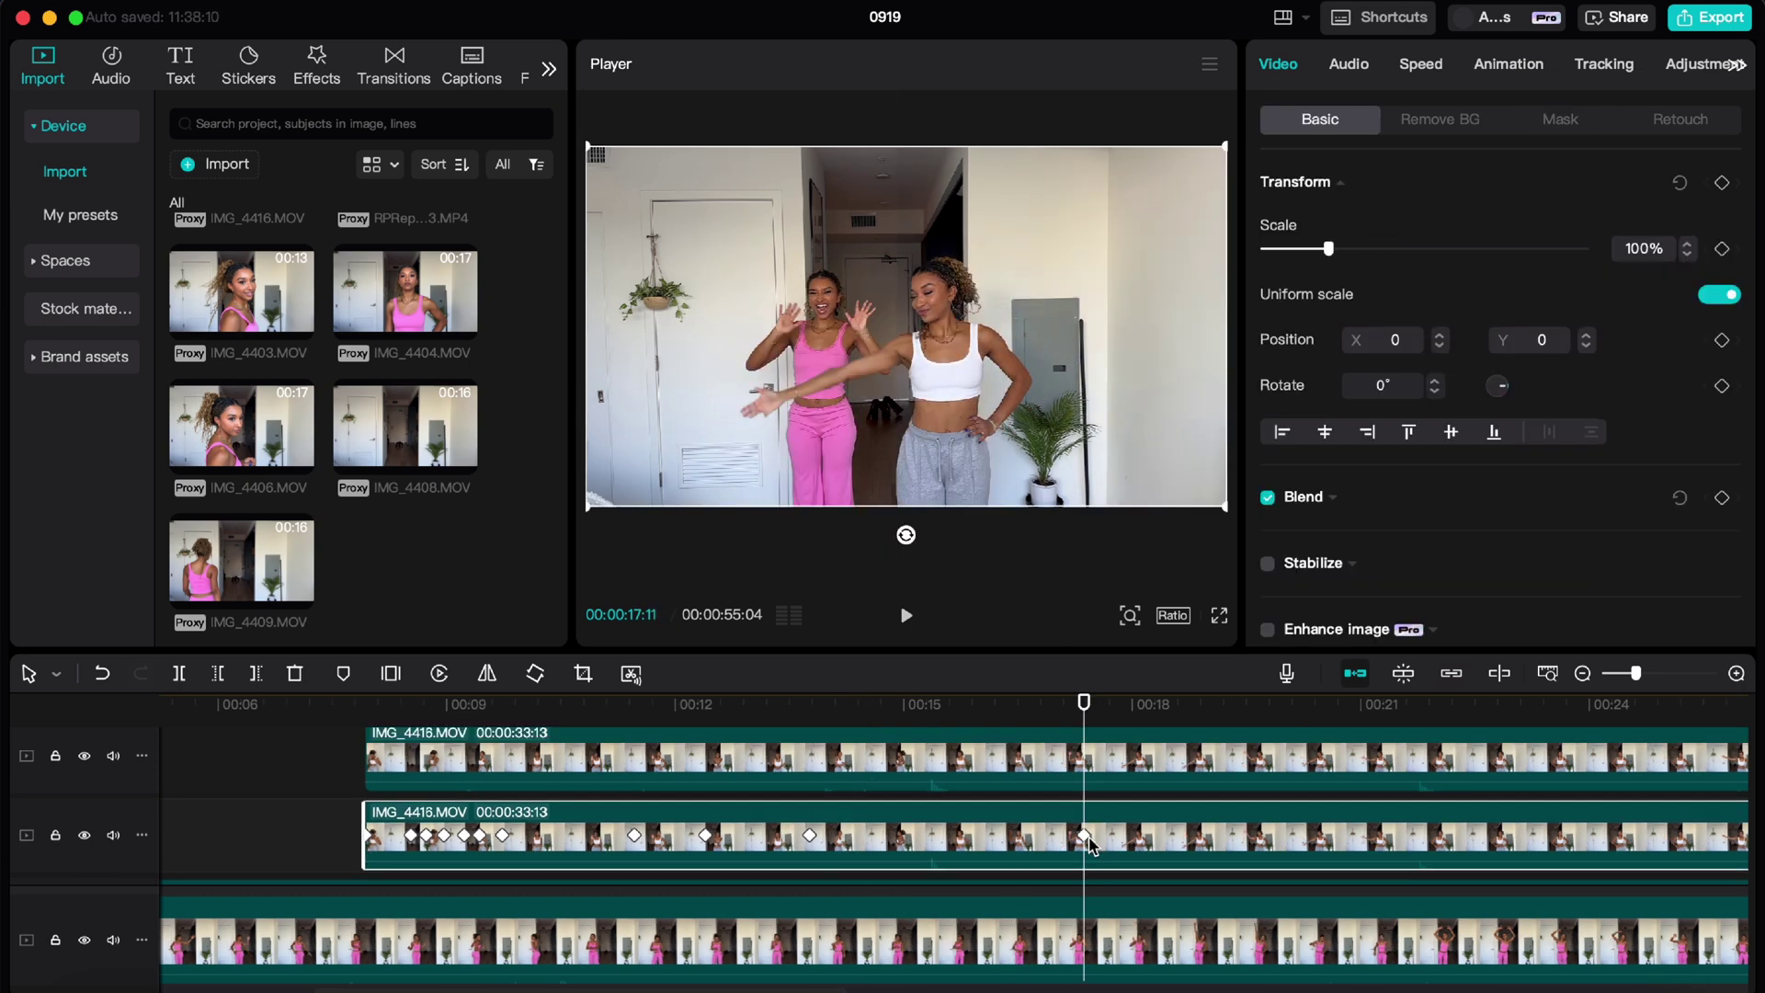
- Turn on Auto removal and Custom removal for the top take
left_click(1446, 121)
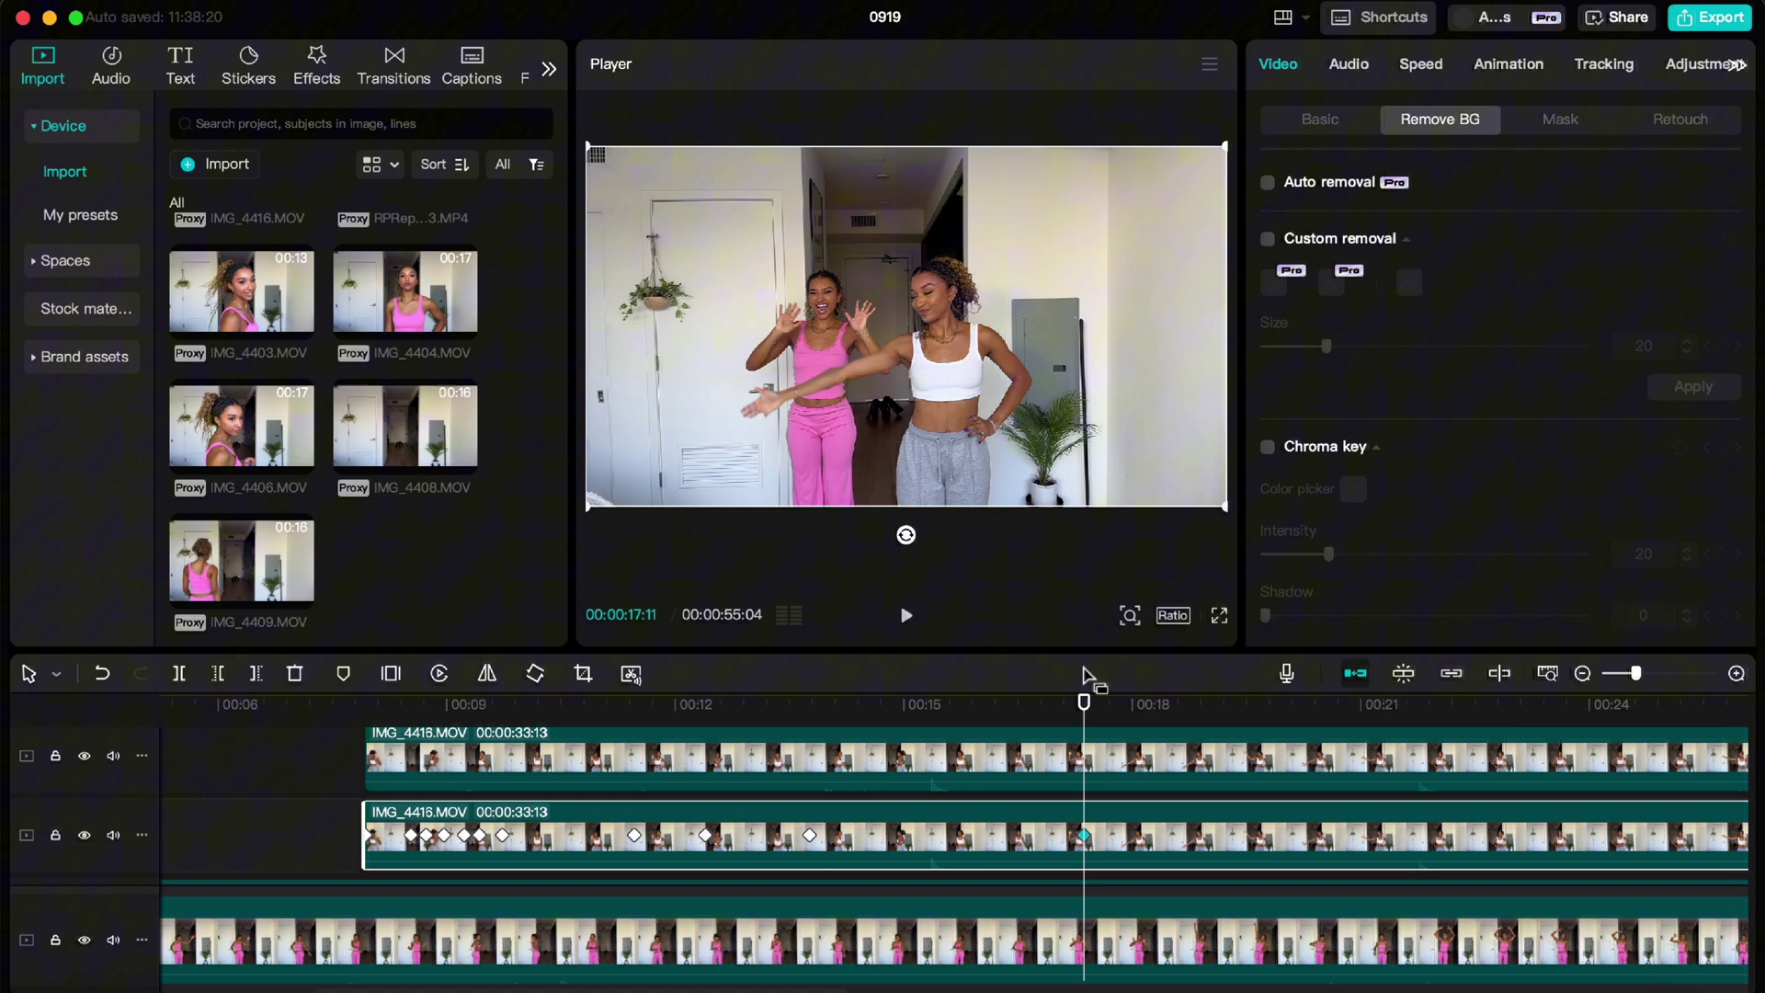
left_click(1071, 776)
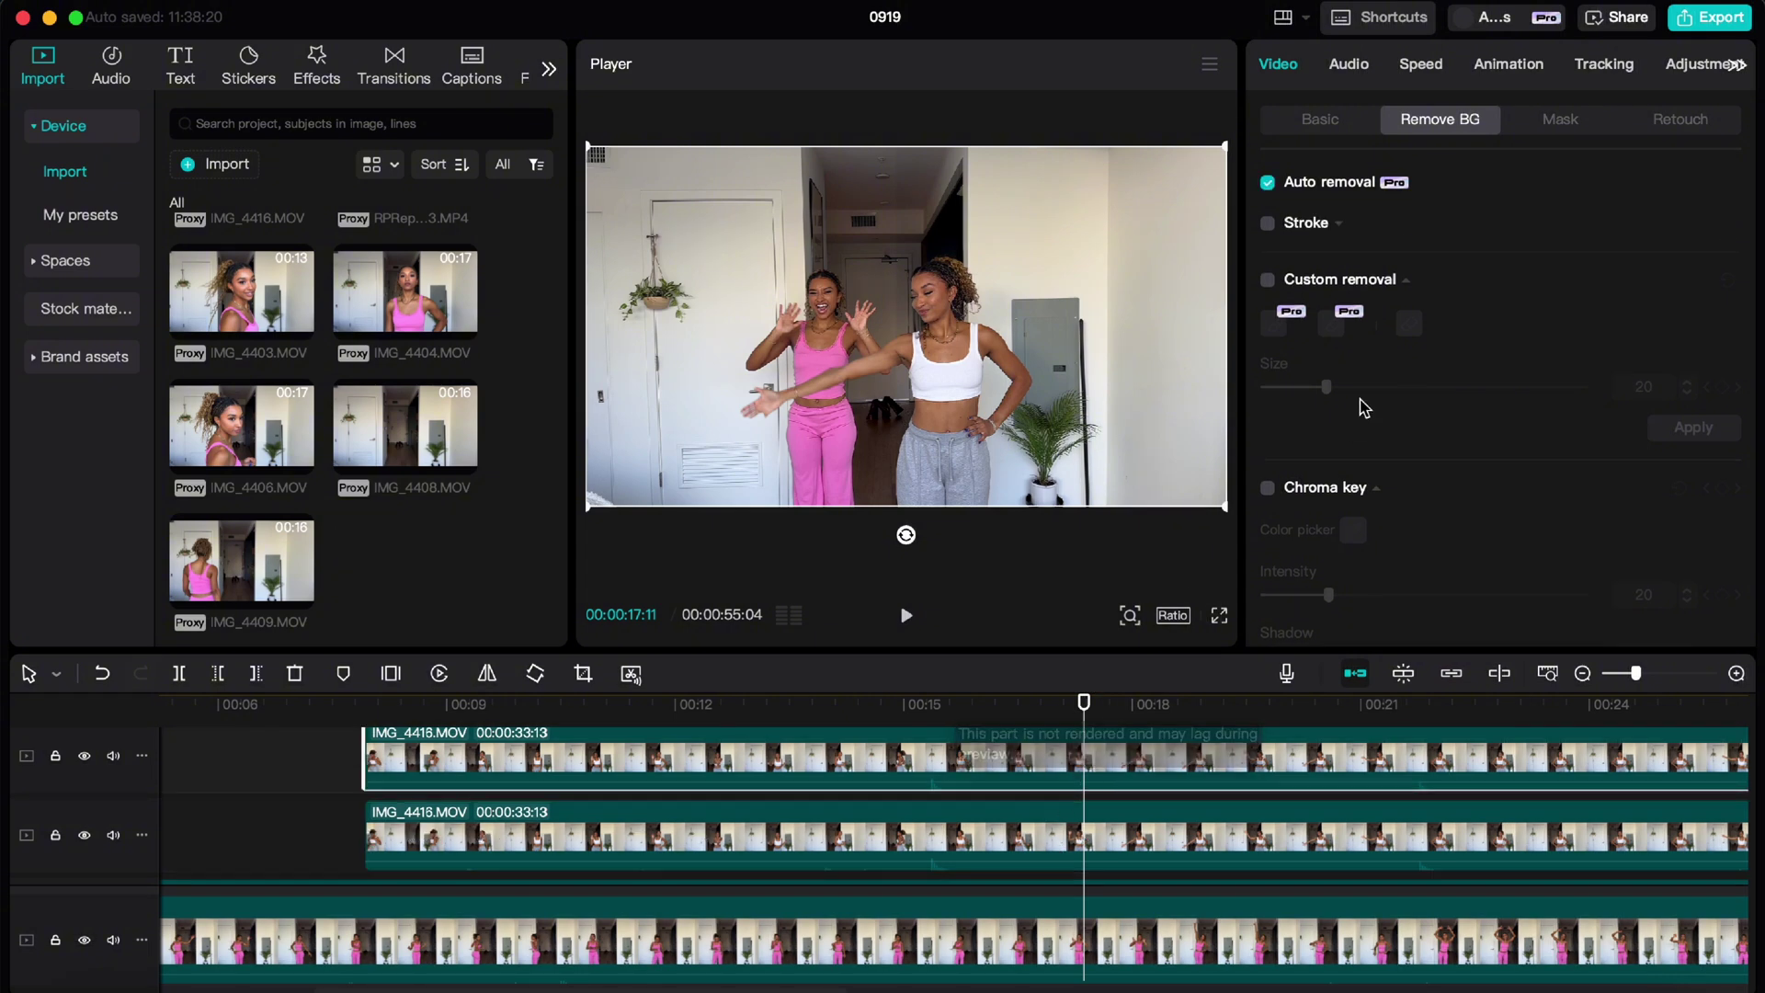
left_click(1270, 280)
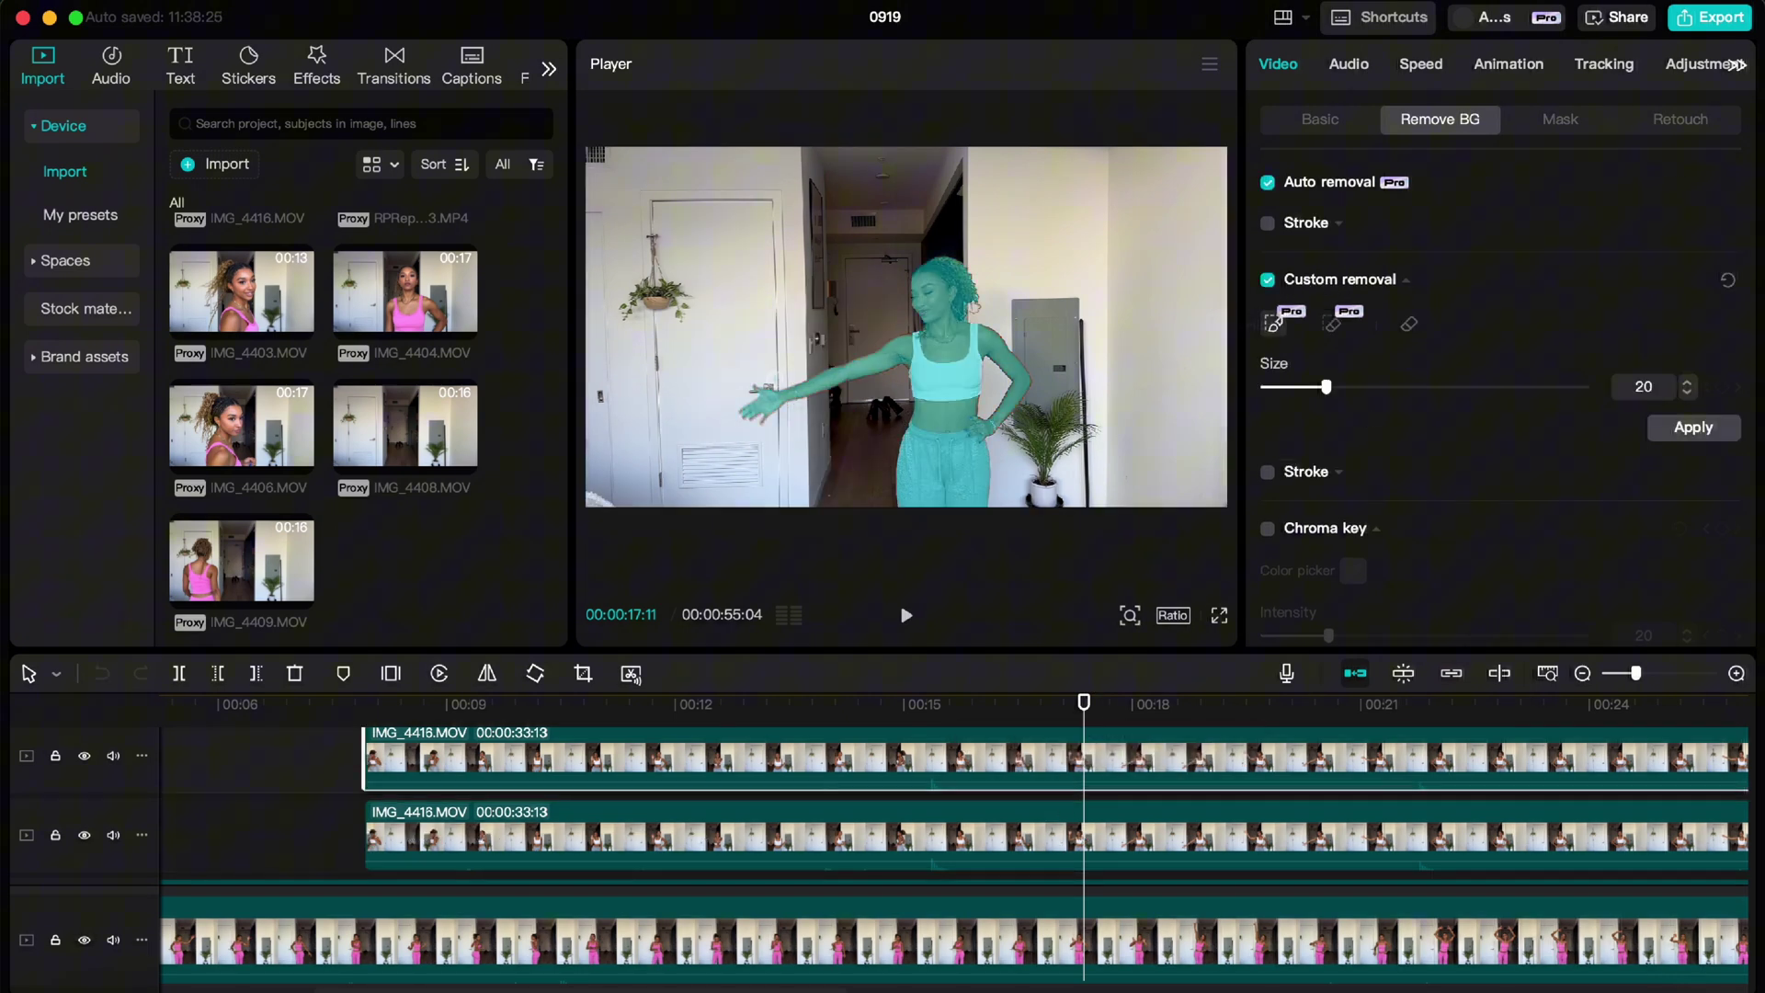
- Brush over her outstretched hand so the cut-out keeps it
scroll(783, 375, "up", 5)
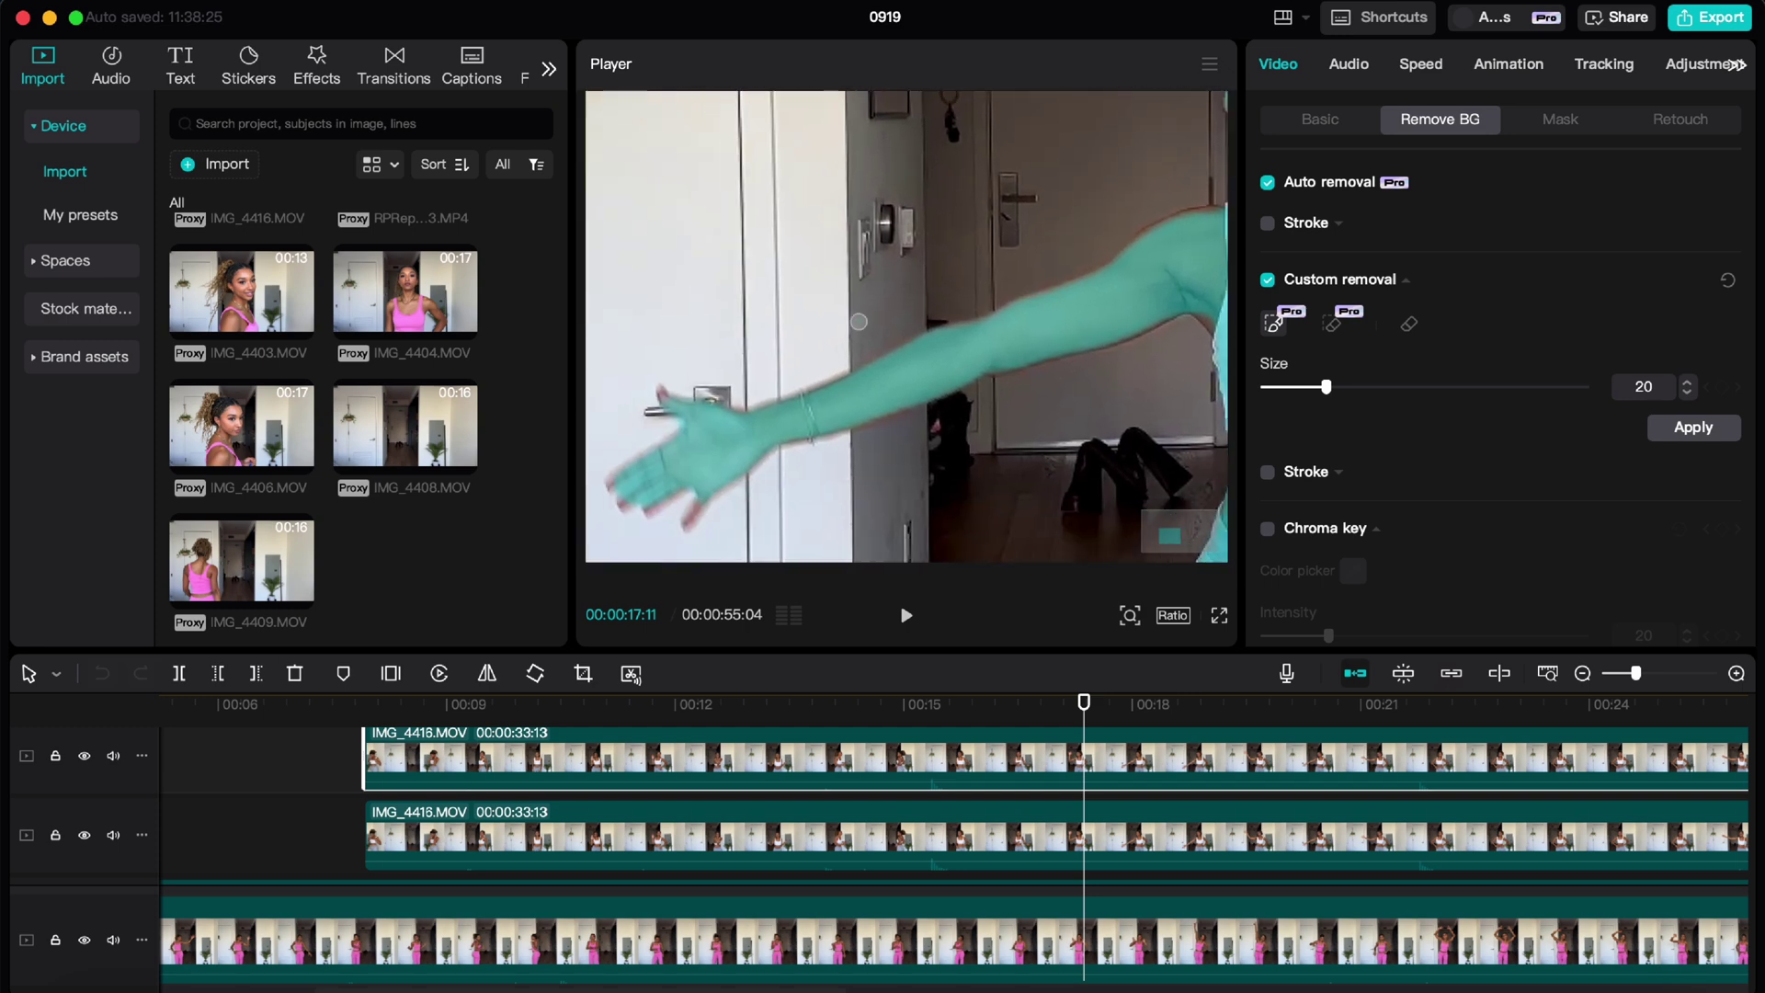
scroll(859, 321, "down", 3)
scroll(858, 321, "left", 3)
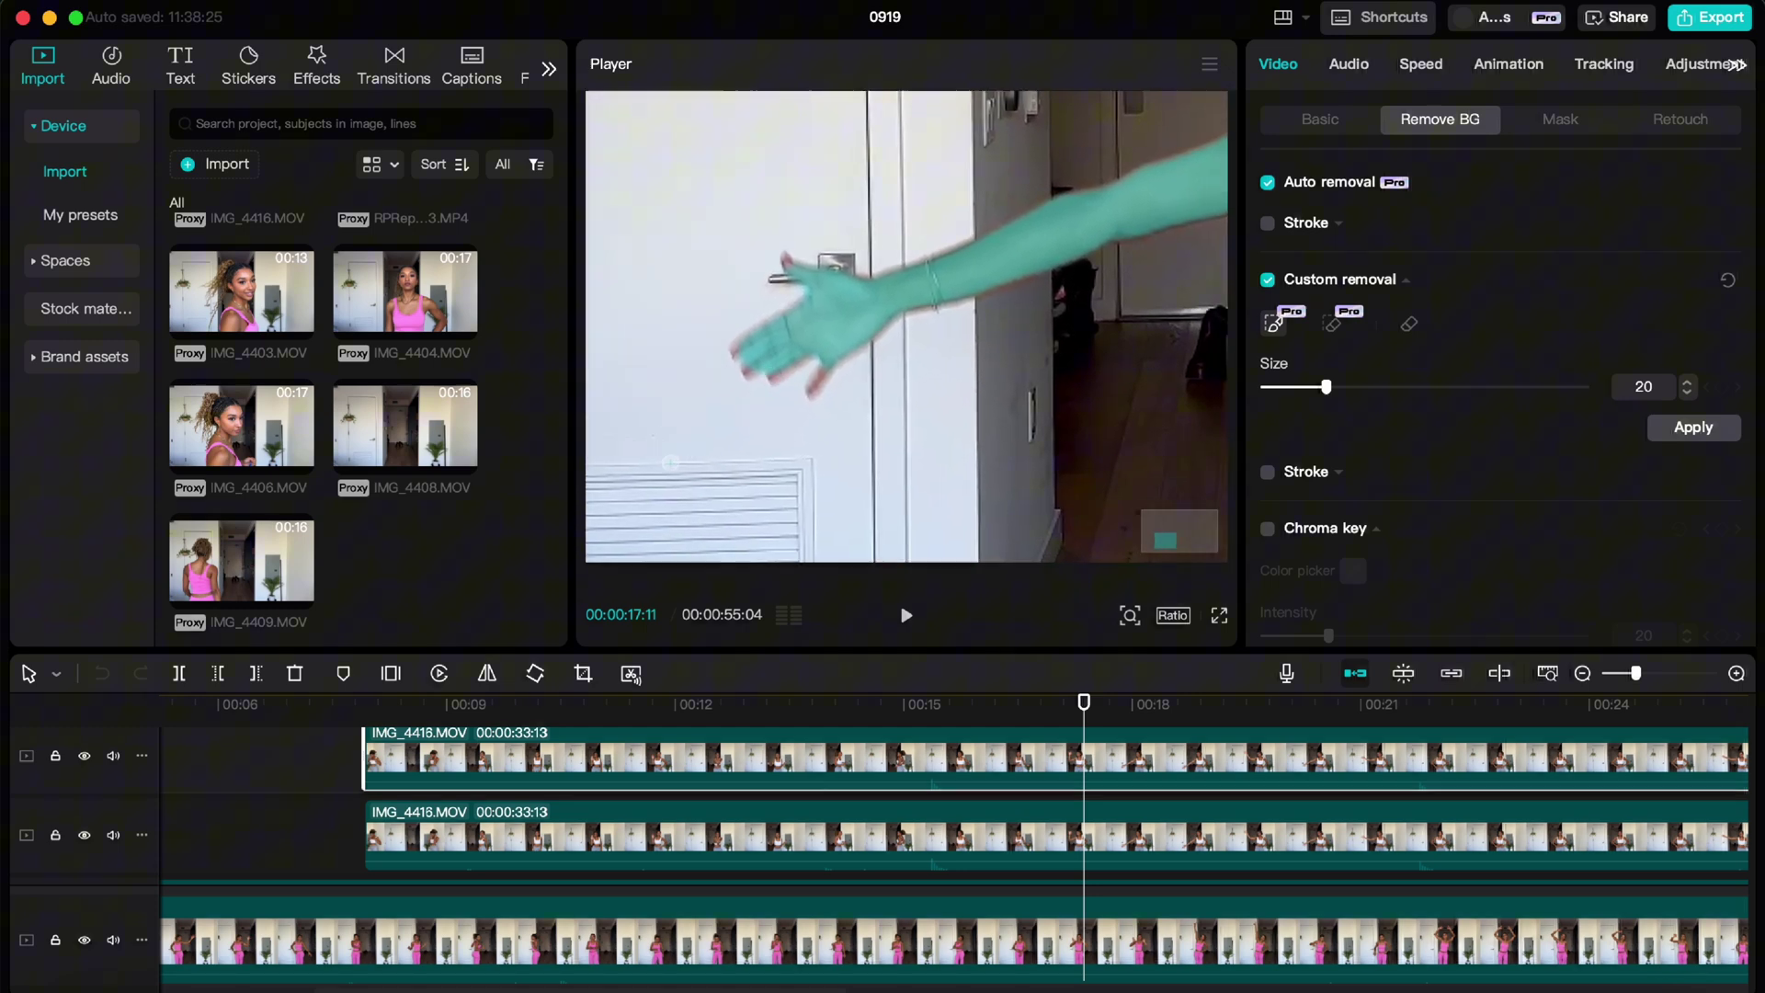
left_click(827, 365)
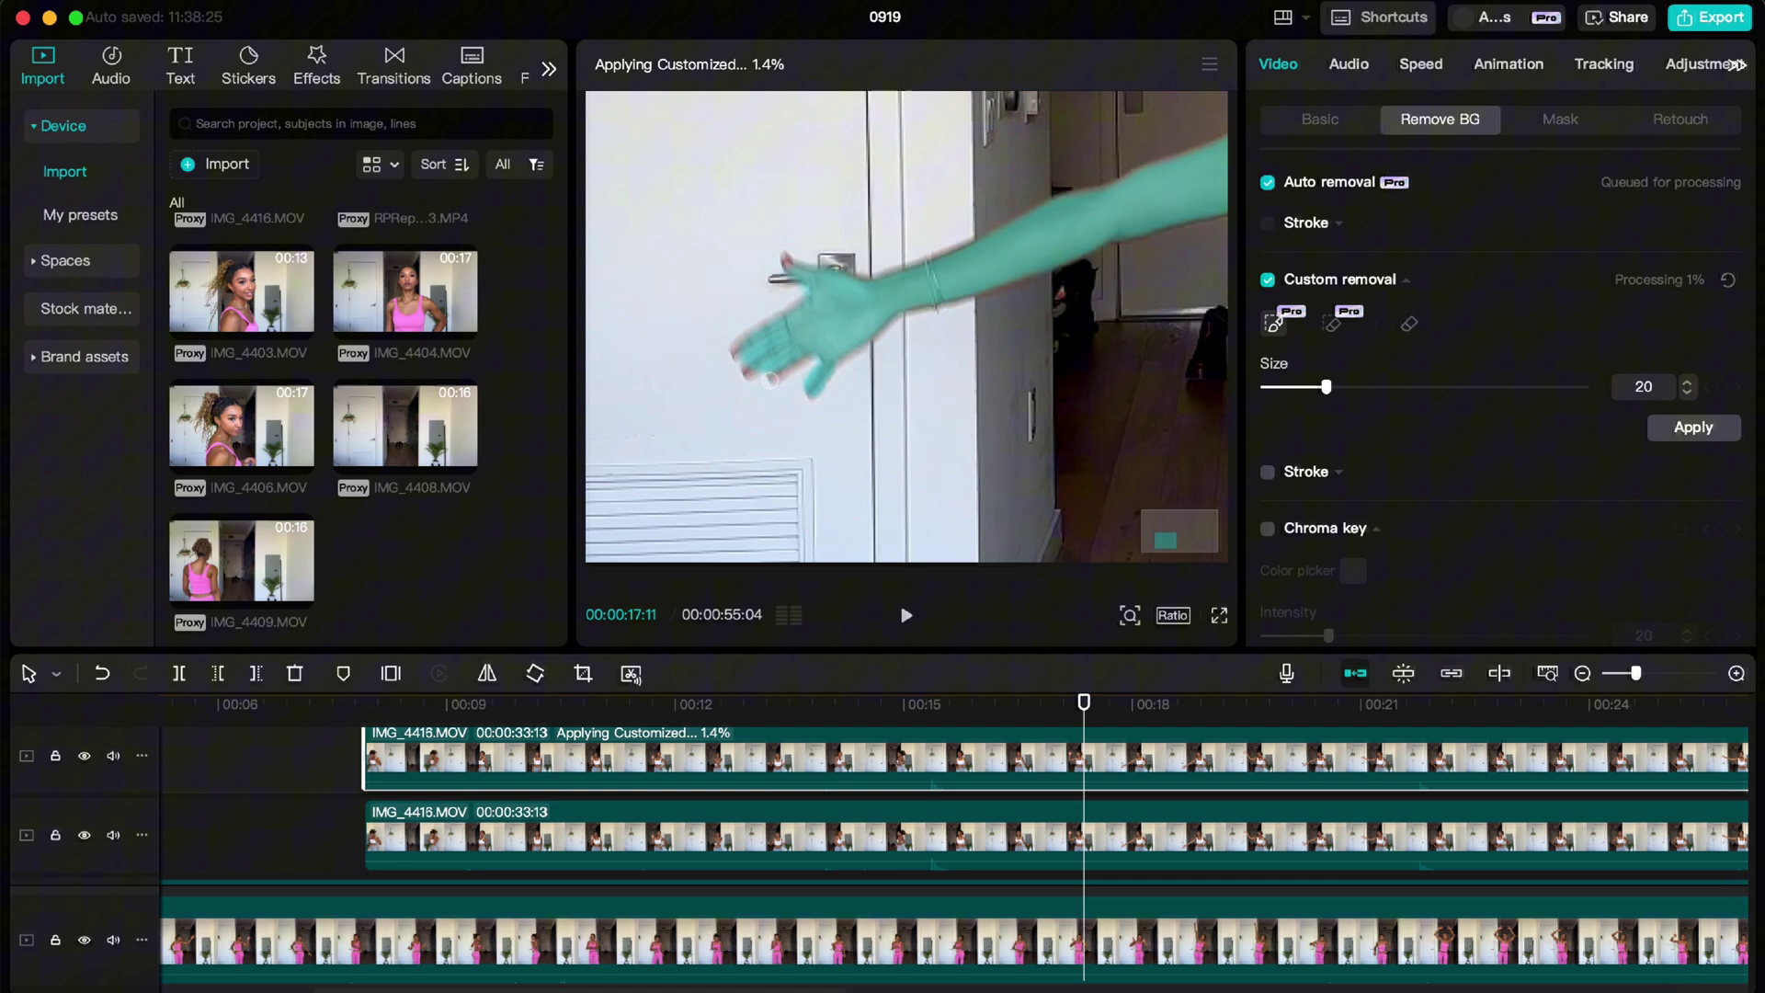
left_click(753, 361)
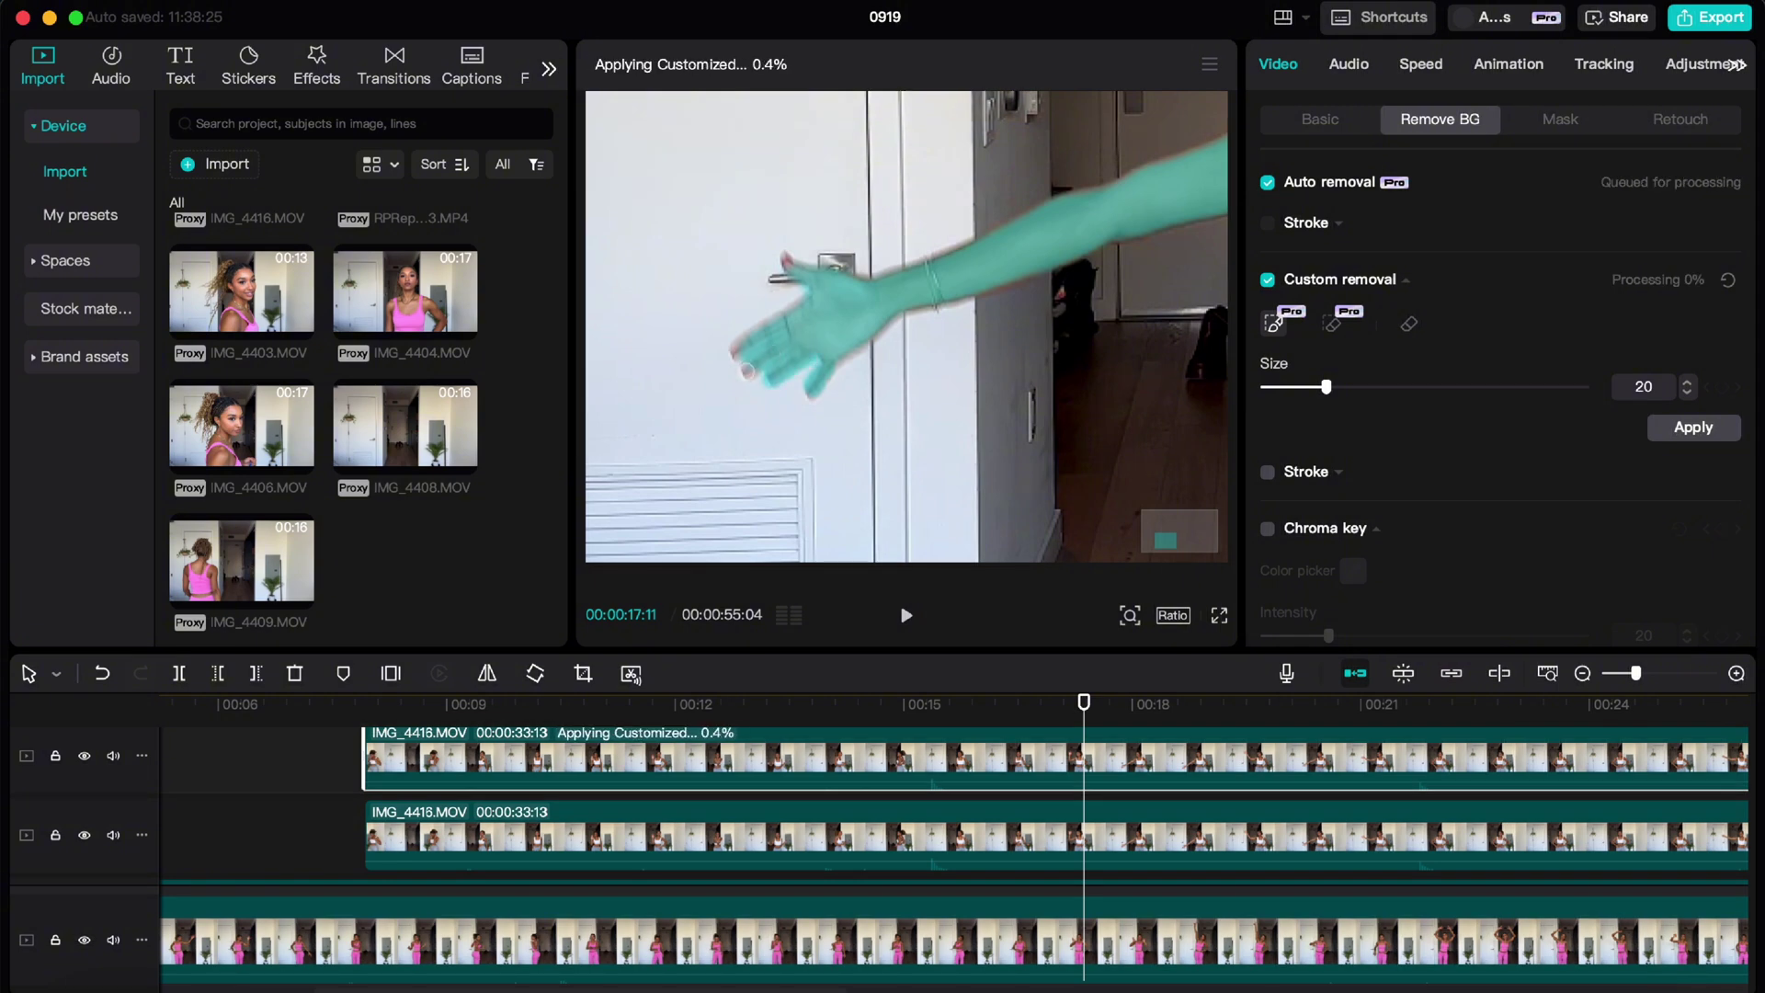
left_click(738, 352)
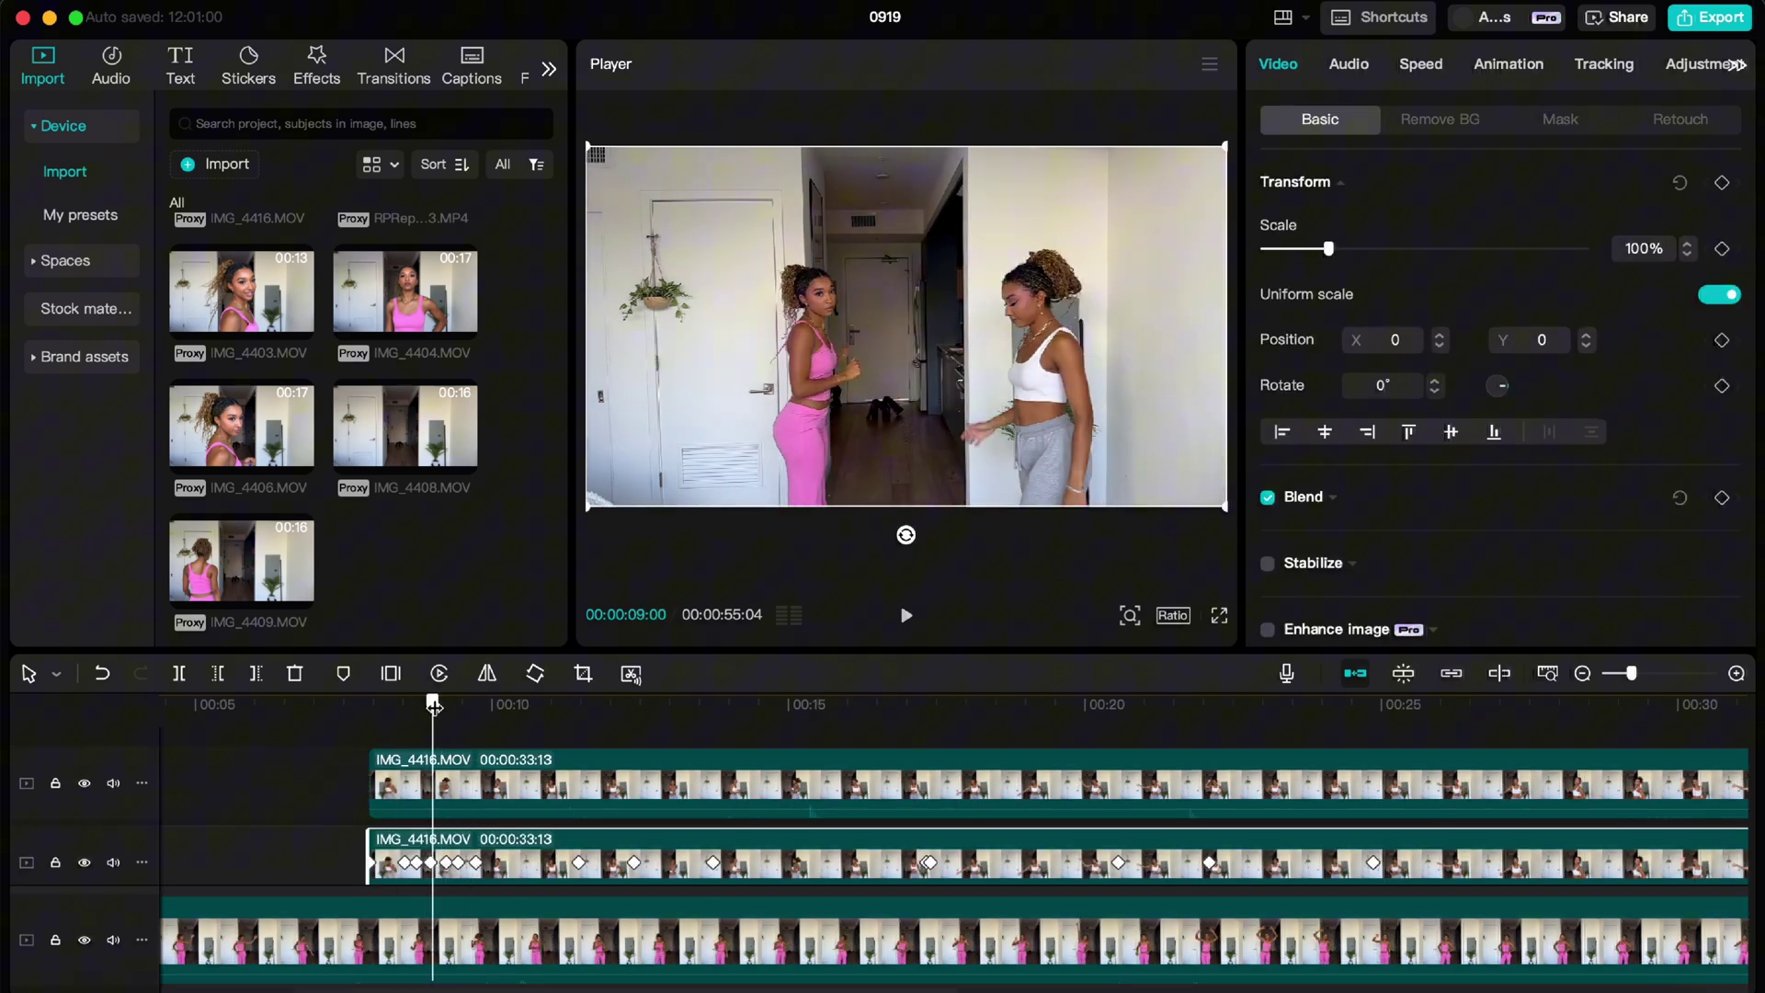
- Jump to the 08:29 mask keyframe and reopen the background removal settings
mouse_move(433, 706)
left_mouse_down()
mouse_move(395, 710)
mouse_move(457, 712)
mouse_move(424, 720)
left_mouse_up()
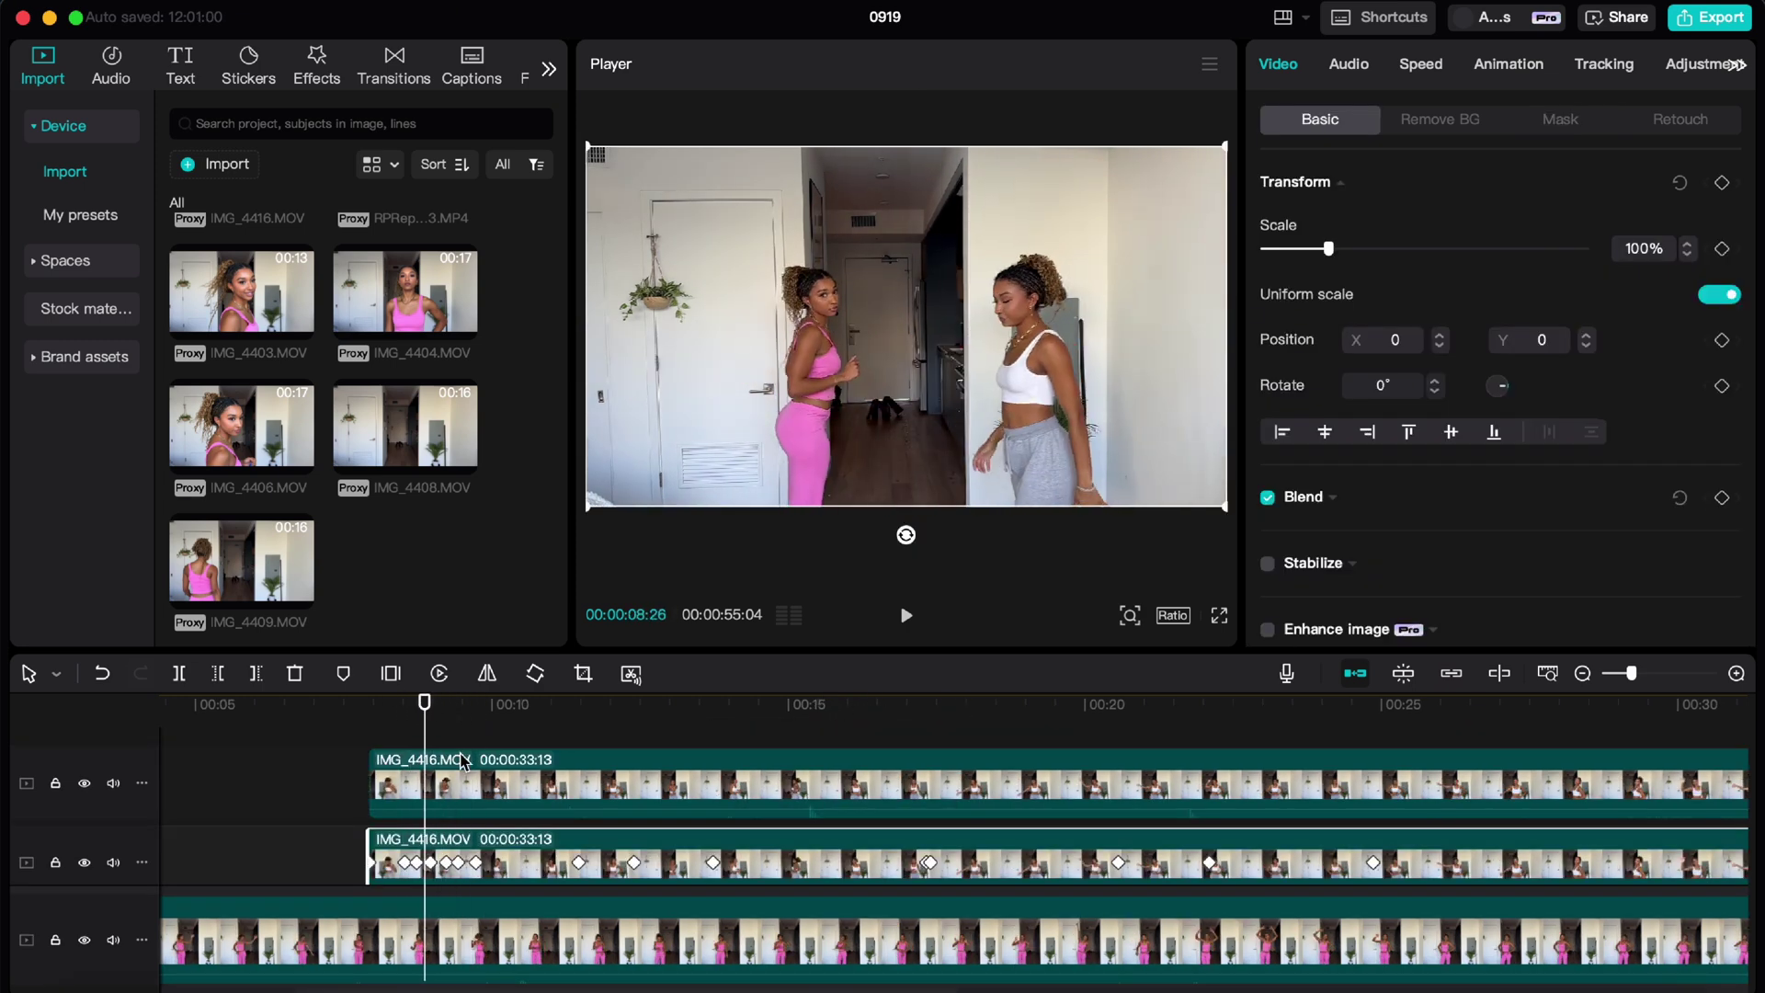
left_click(431, 863)
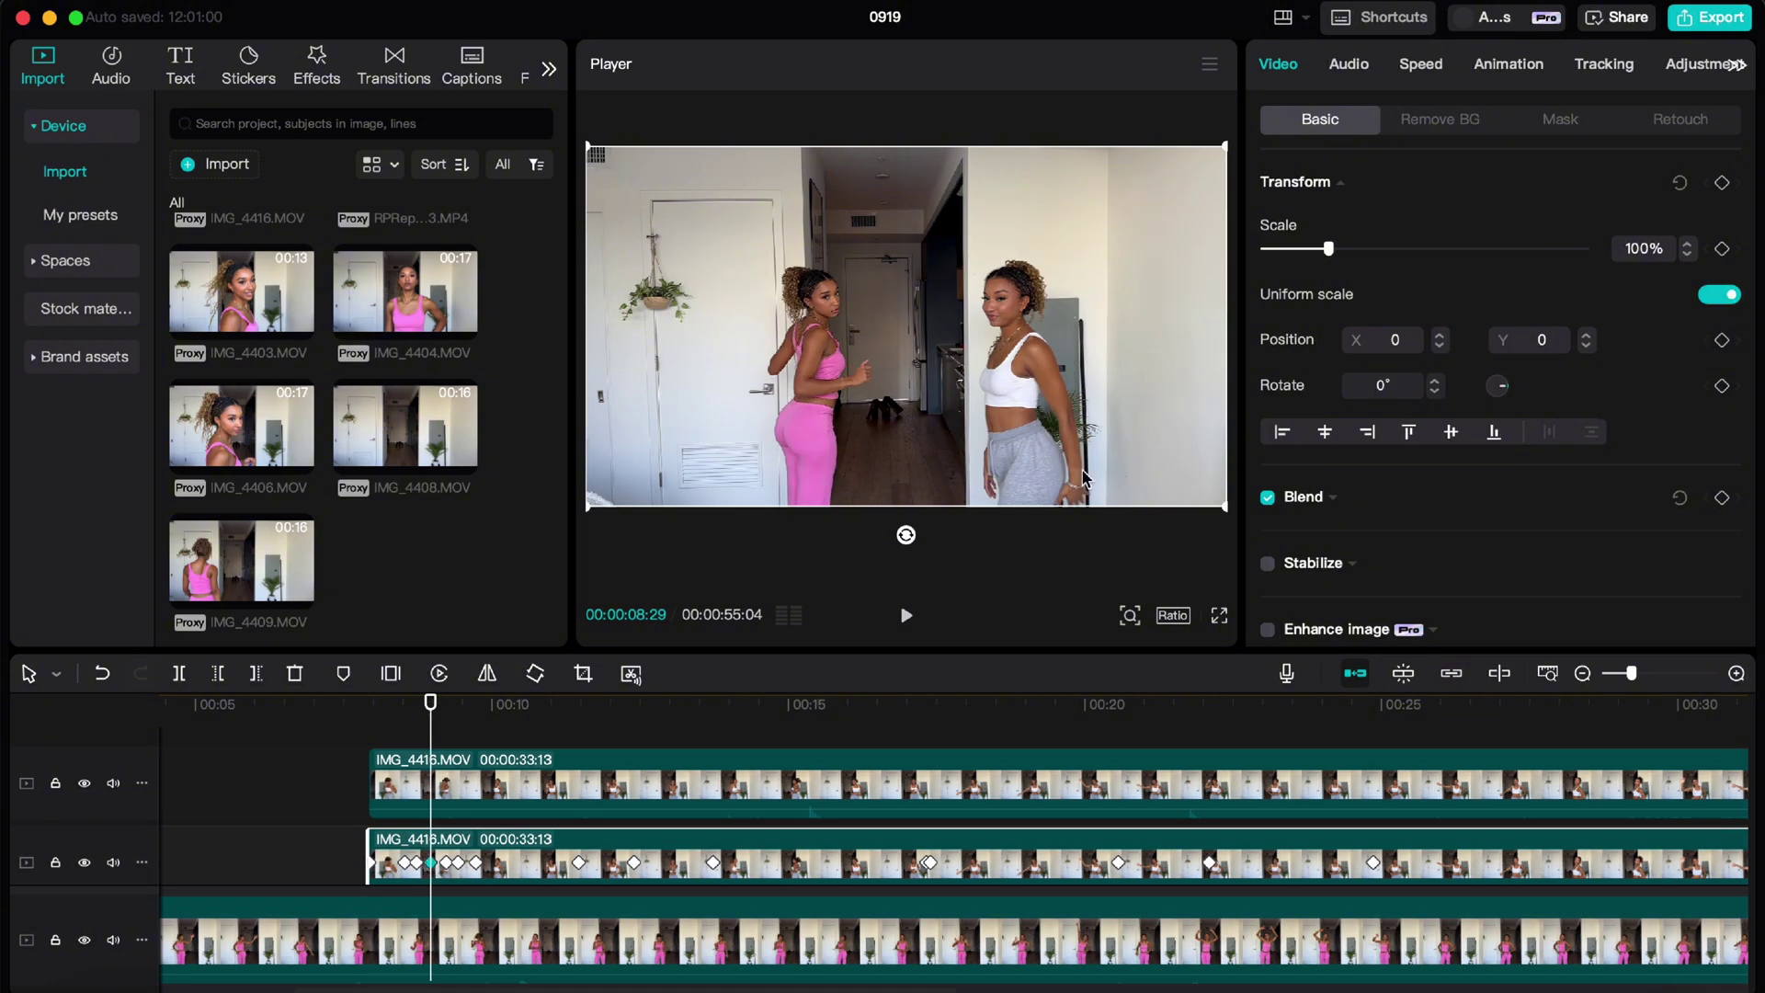
left_click(1434, 125)
left_click(1556, 119)
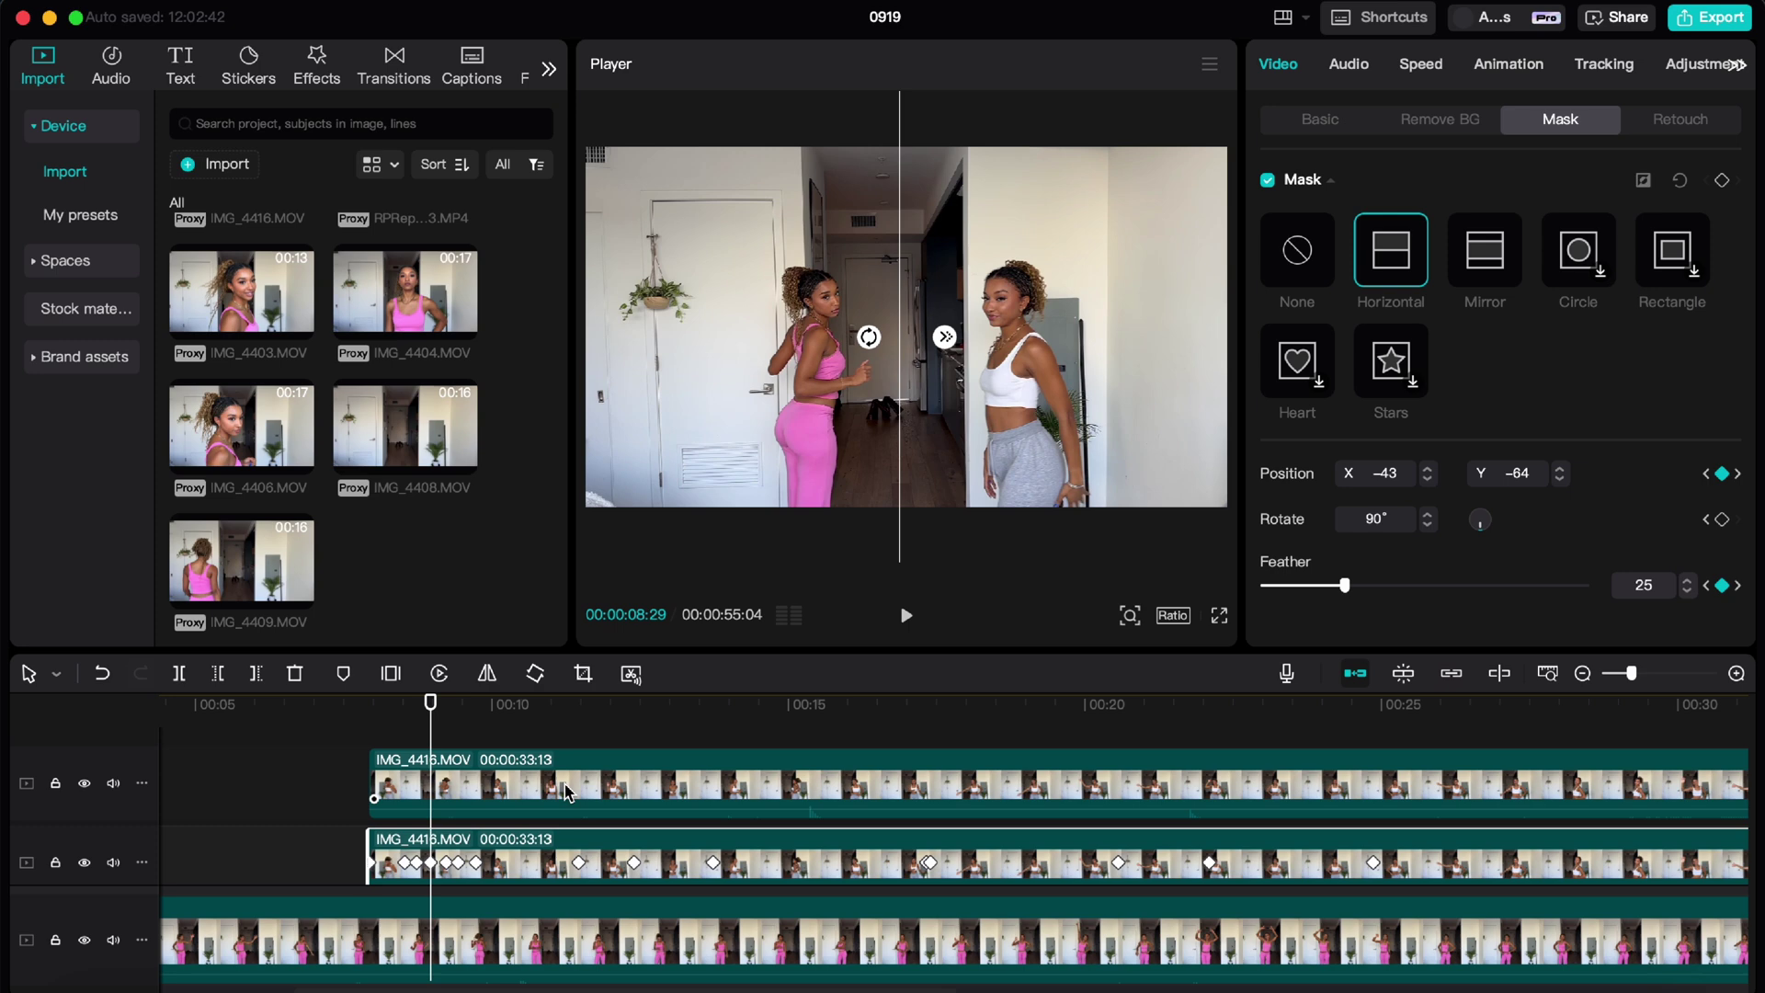
left_click(405, 863)
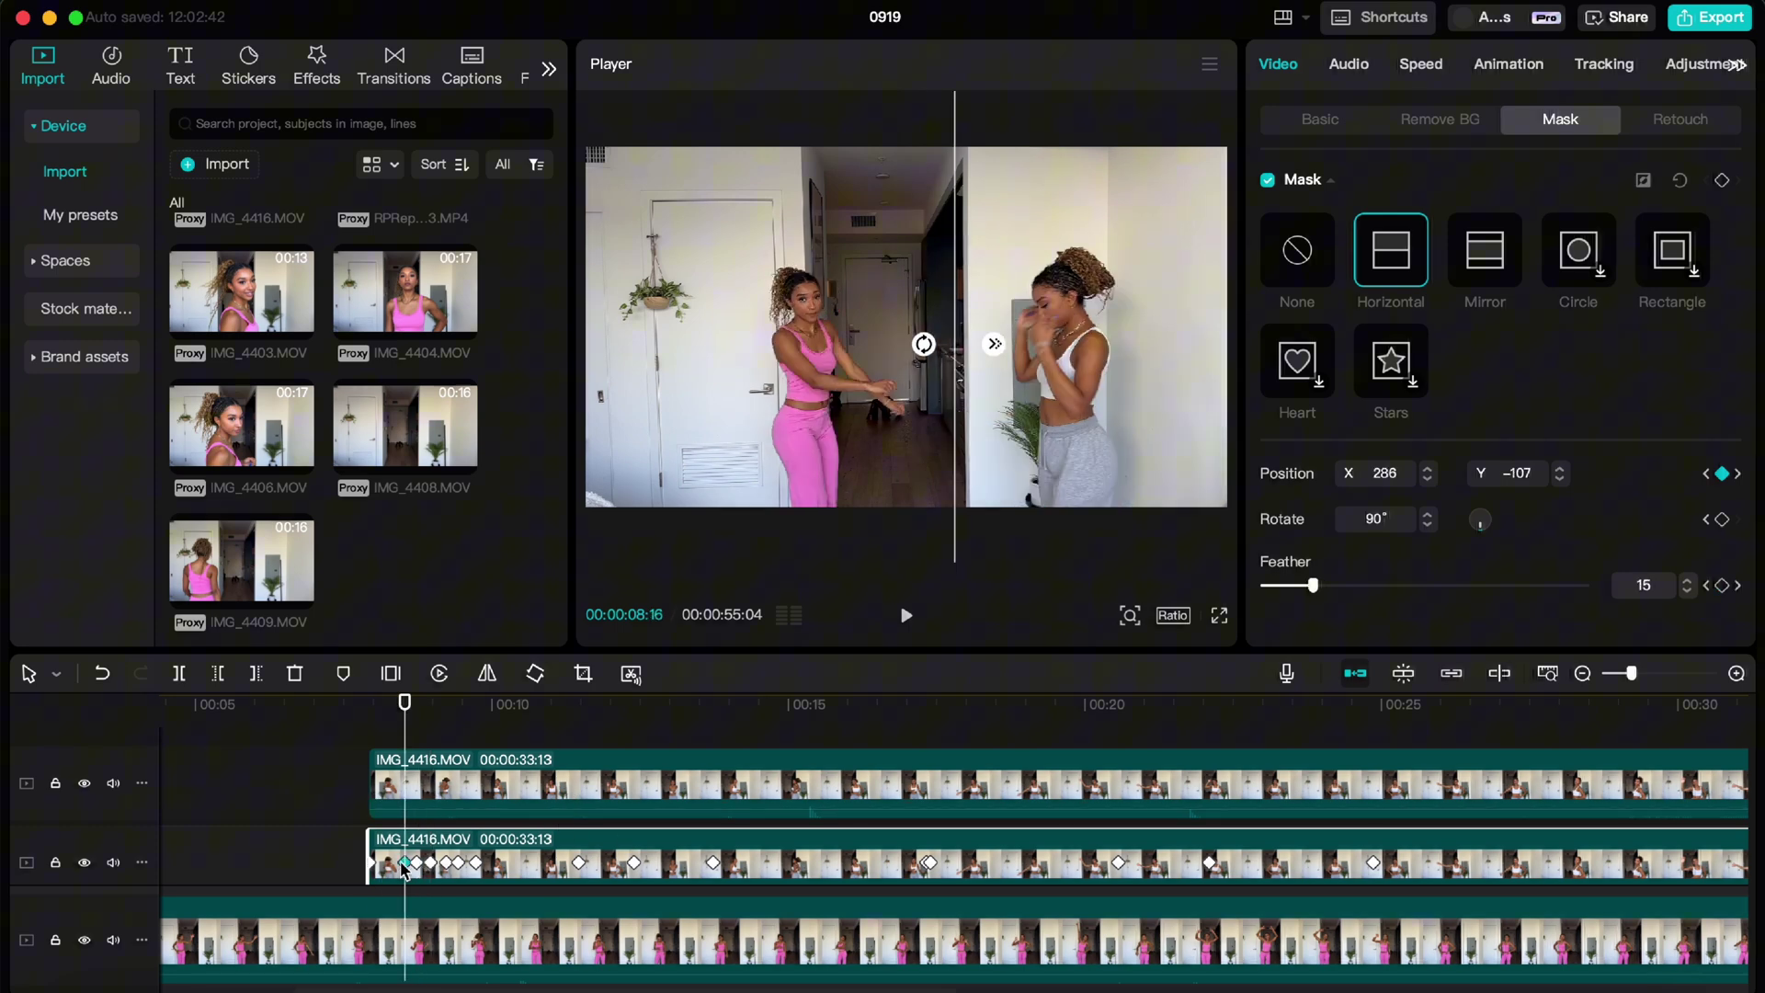
left_click(430, 863)
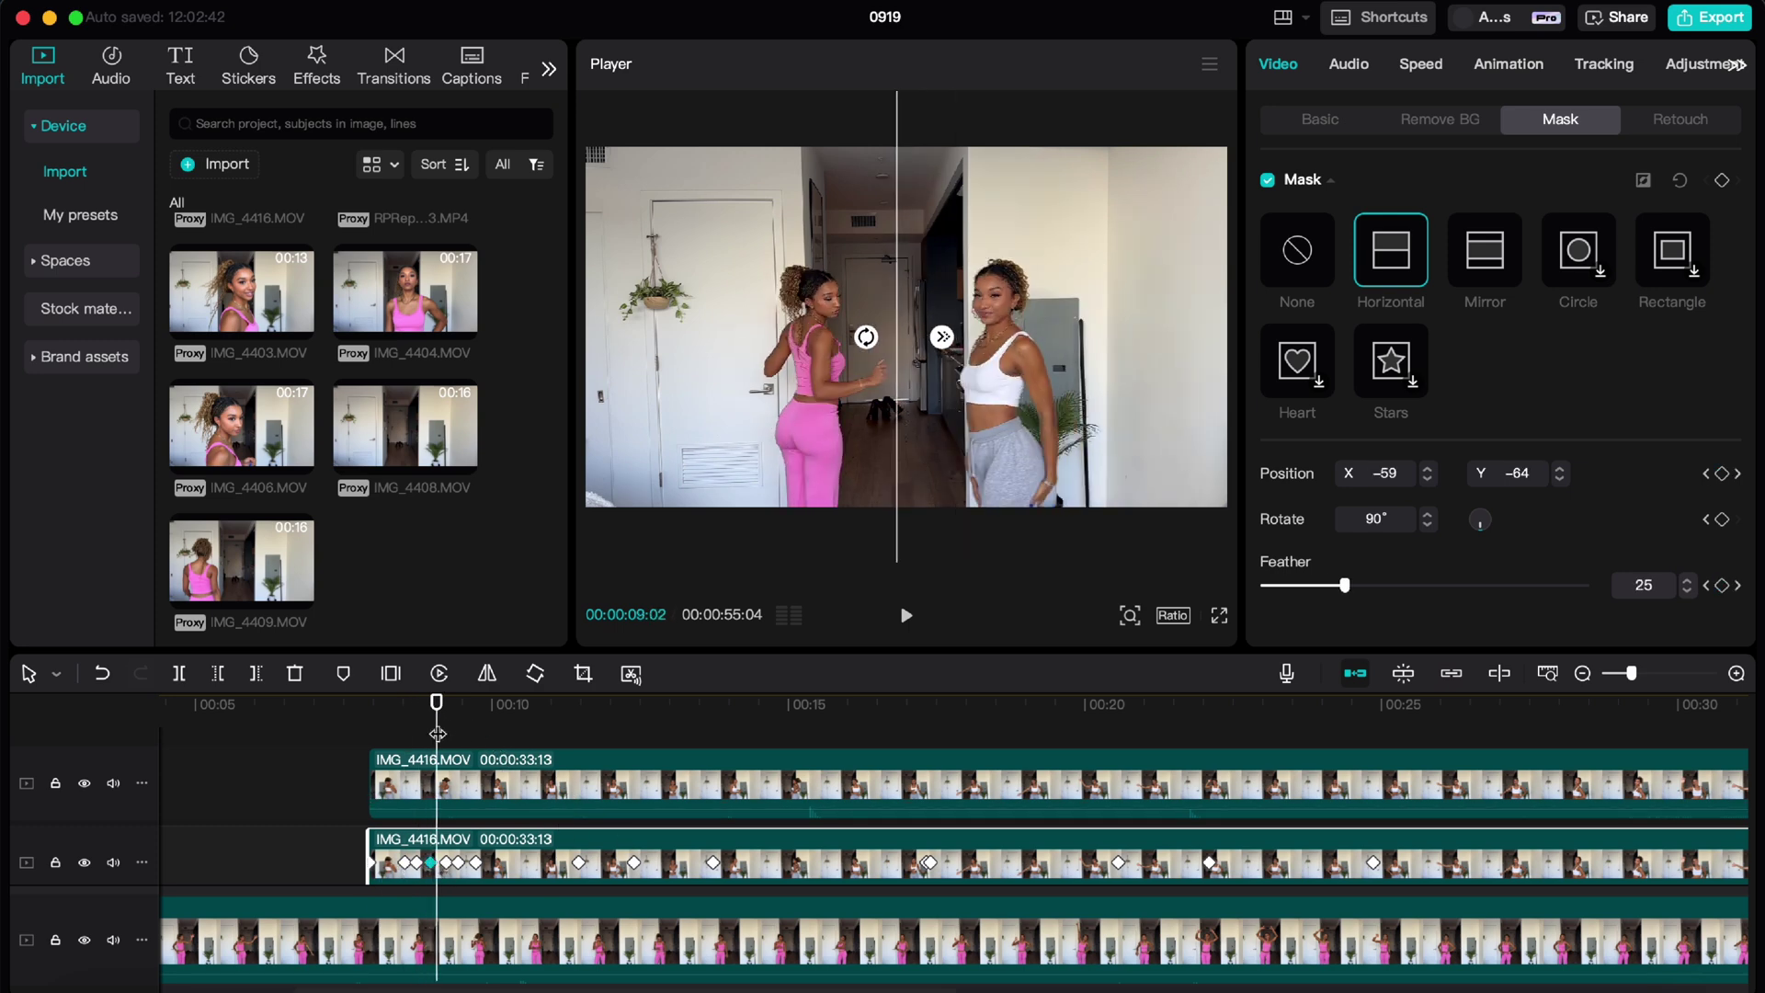
left_click(368, 731)
left_click(383, 728)
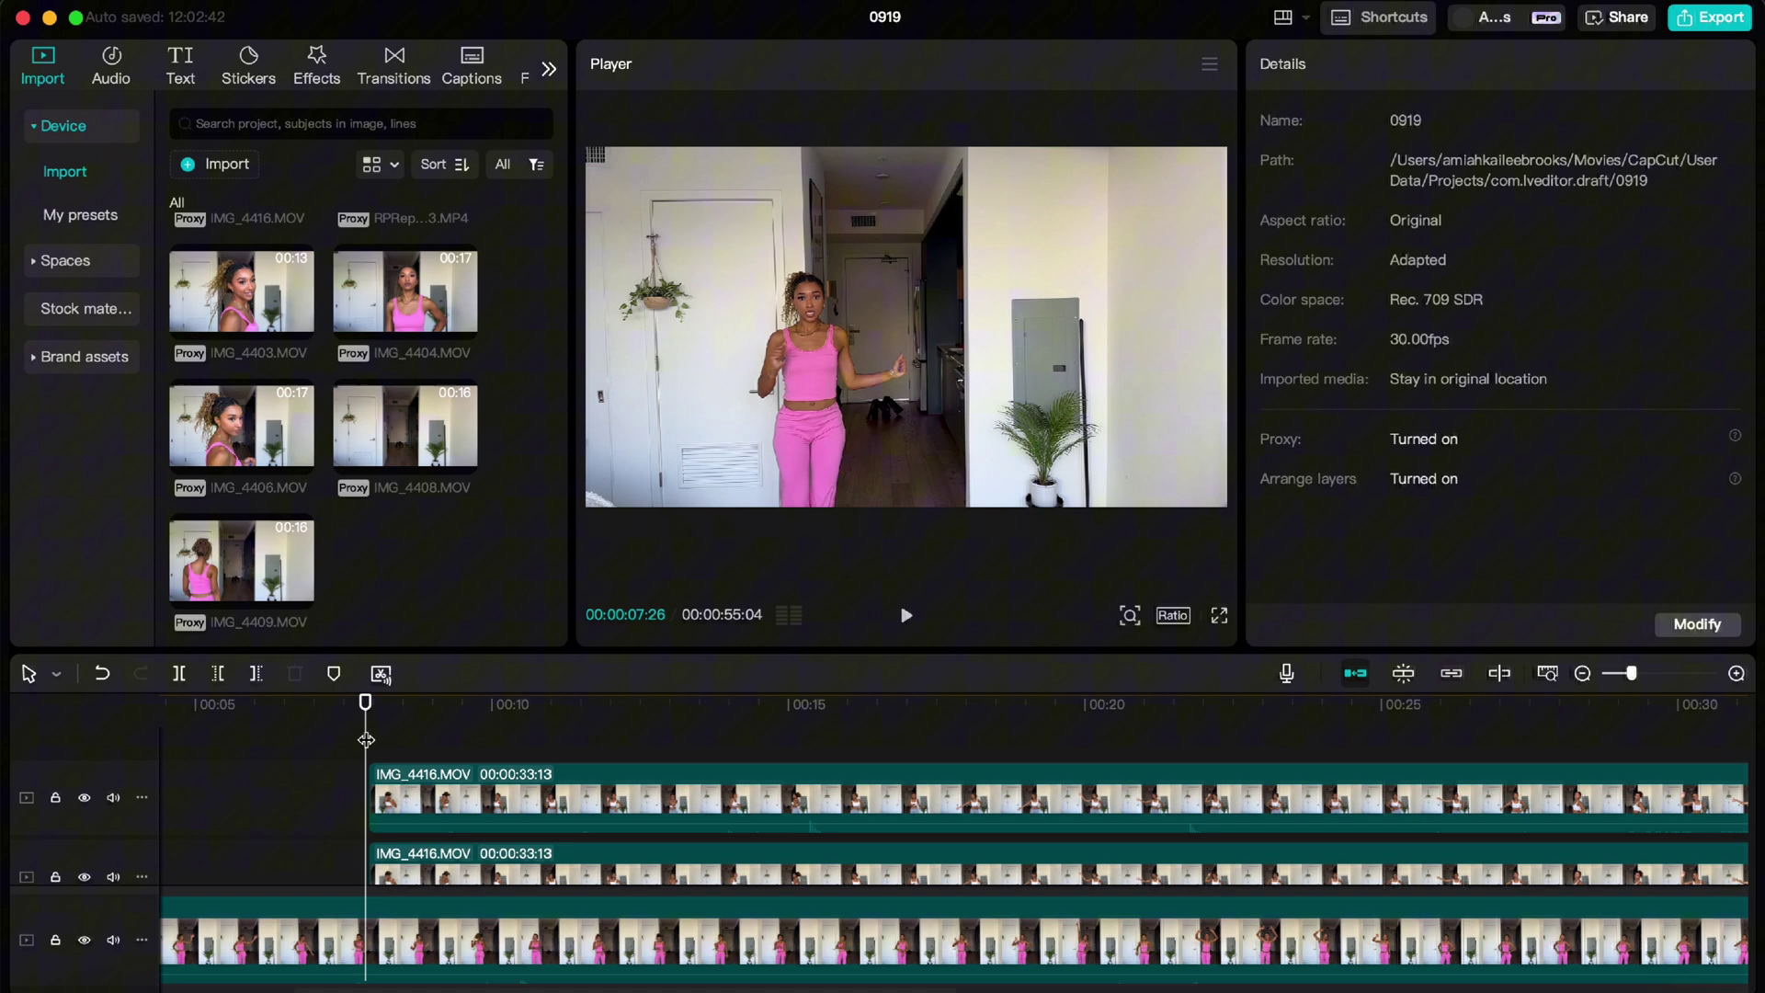
left_click(474, 740)
mouse_move(468, 752)
left_mouse_down()
mouse_move(375, 751)
mouse_move(492, 751)
mouse_move(465, 751)
left_mouse_up()
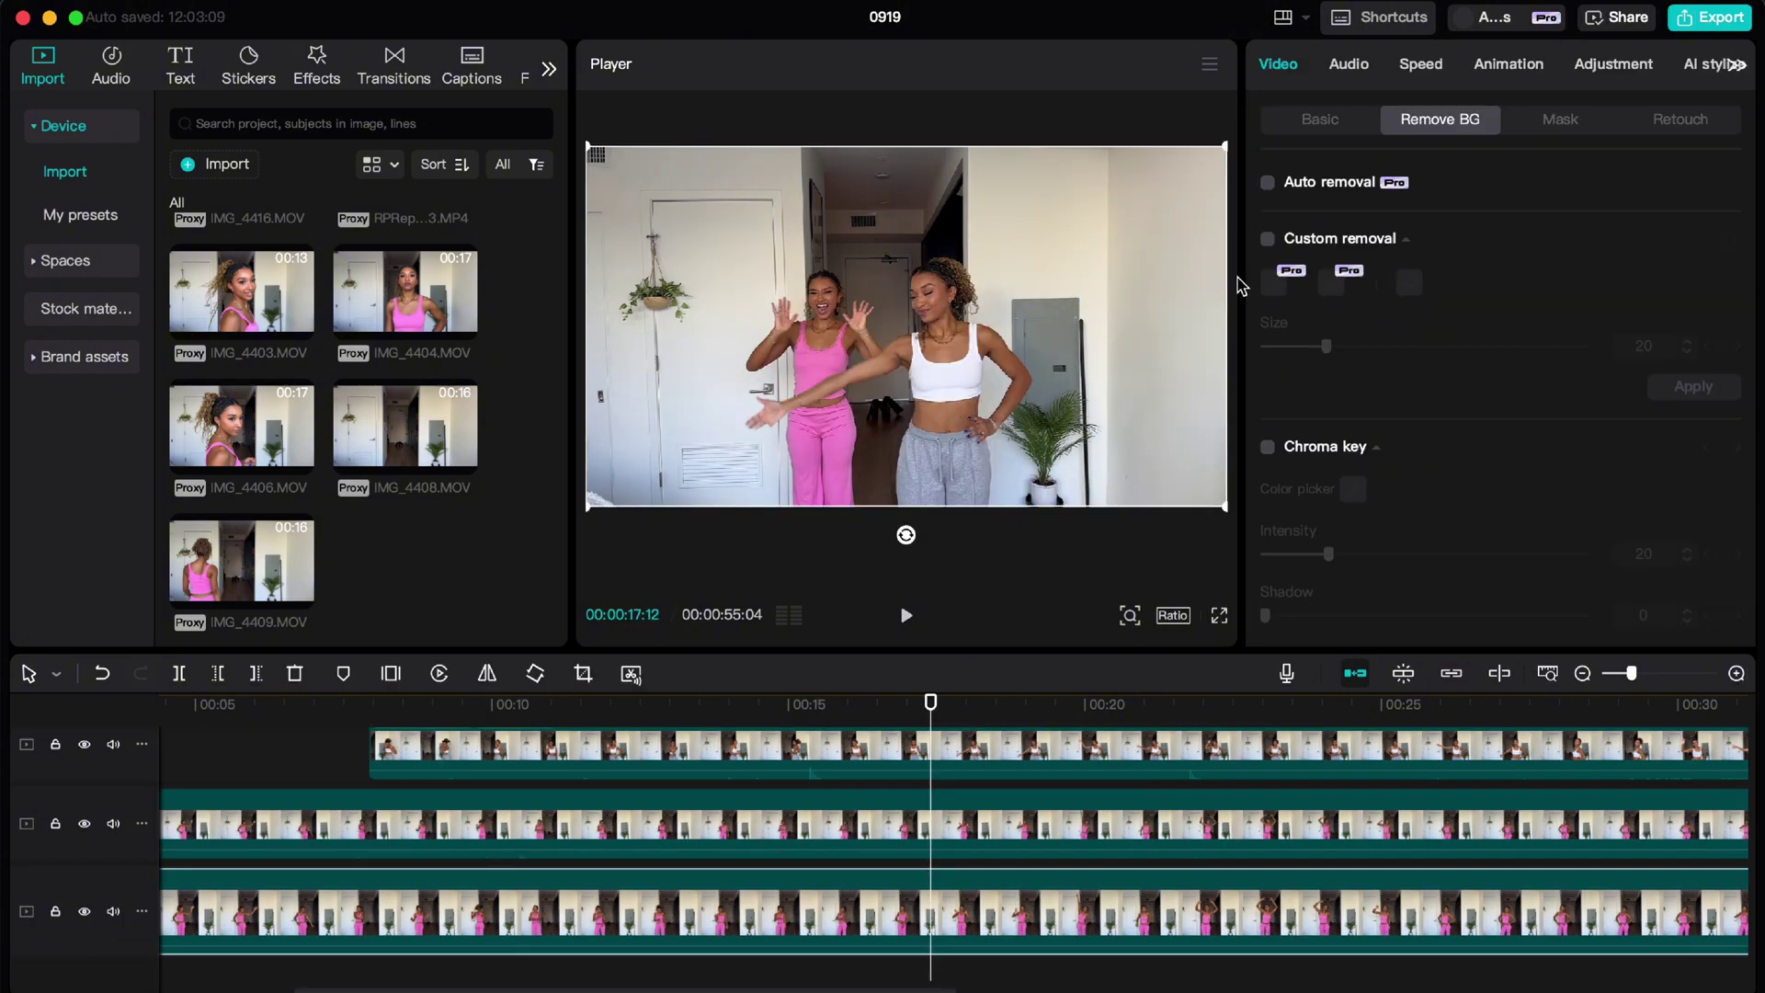
left_click(850, 754)
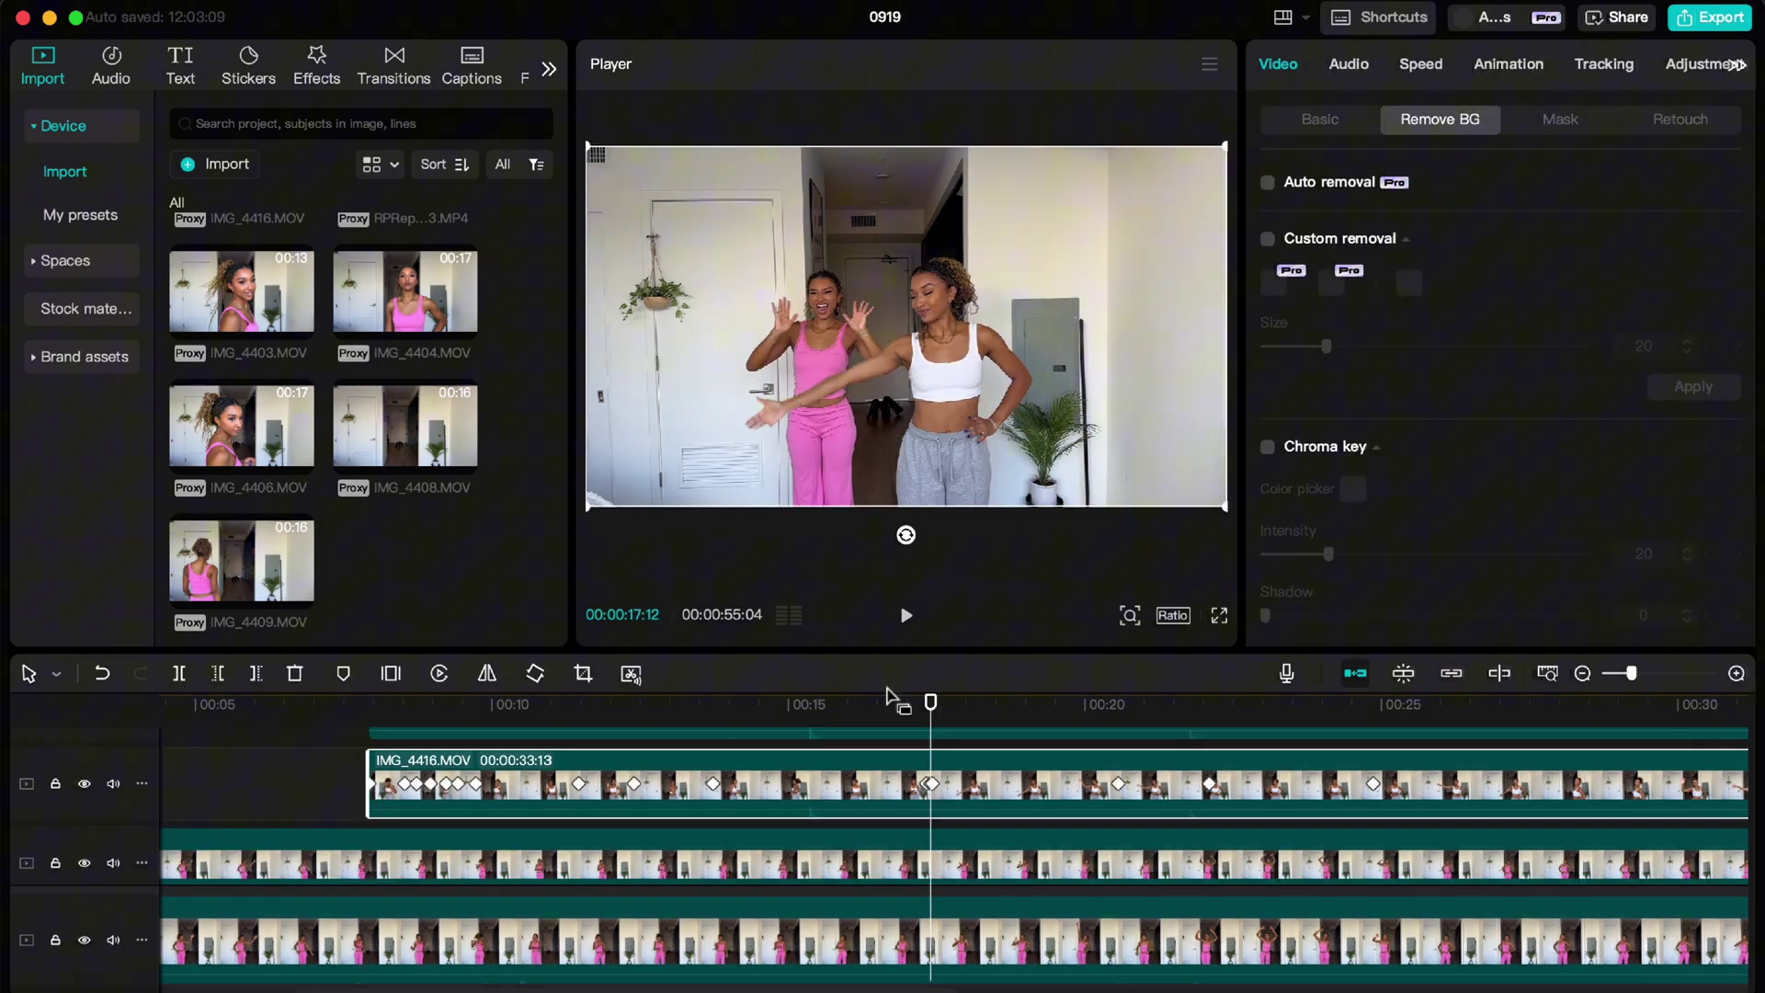
left_click(1118, 784)
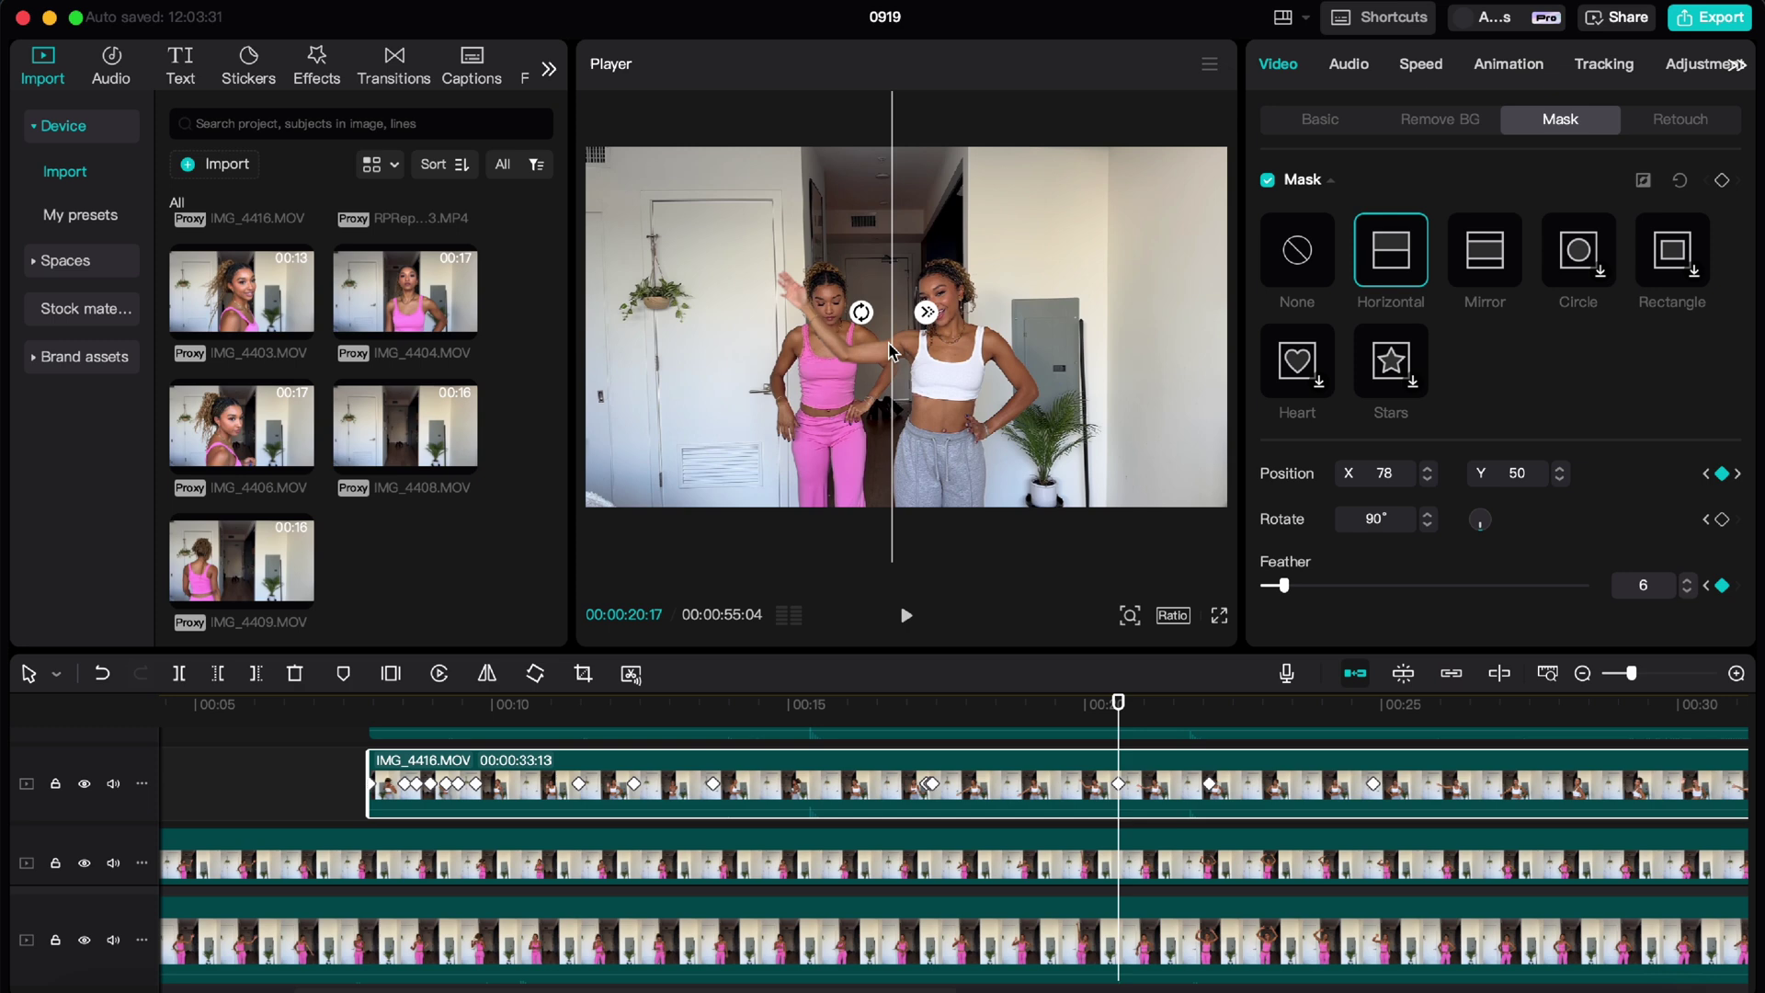
left_click(337, 783)
key("space")
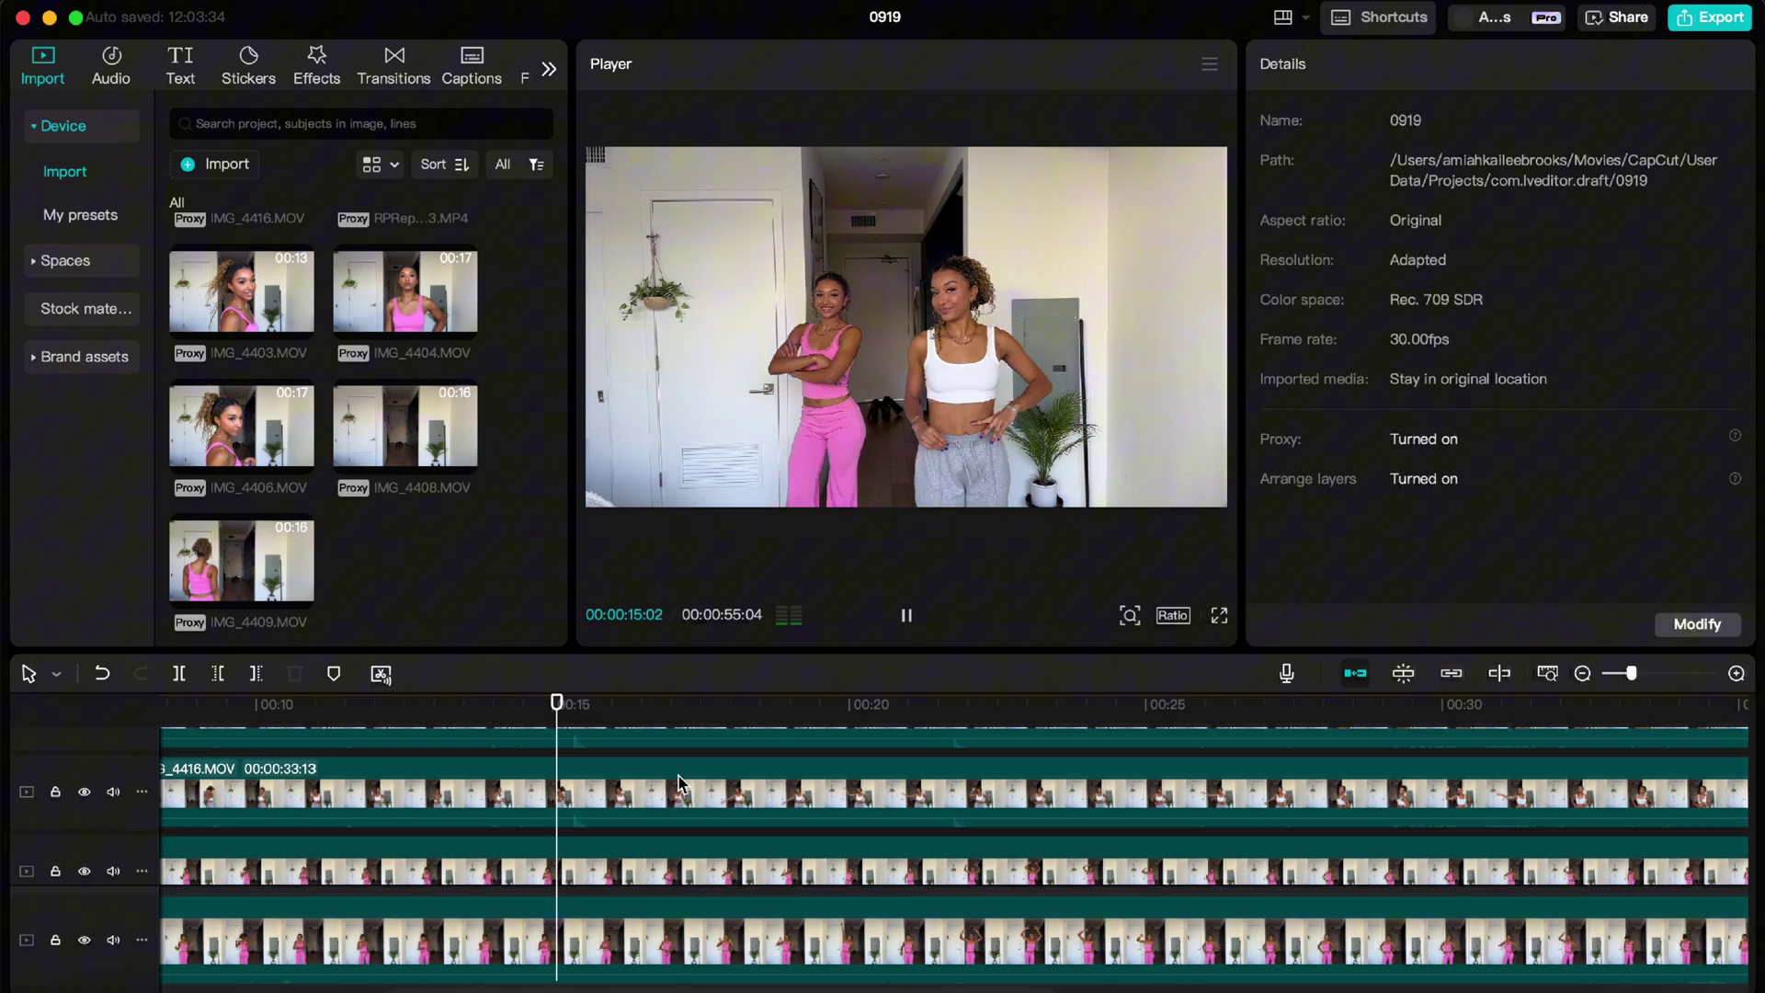
left_click_drag(701, 703, 991, 699)
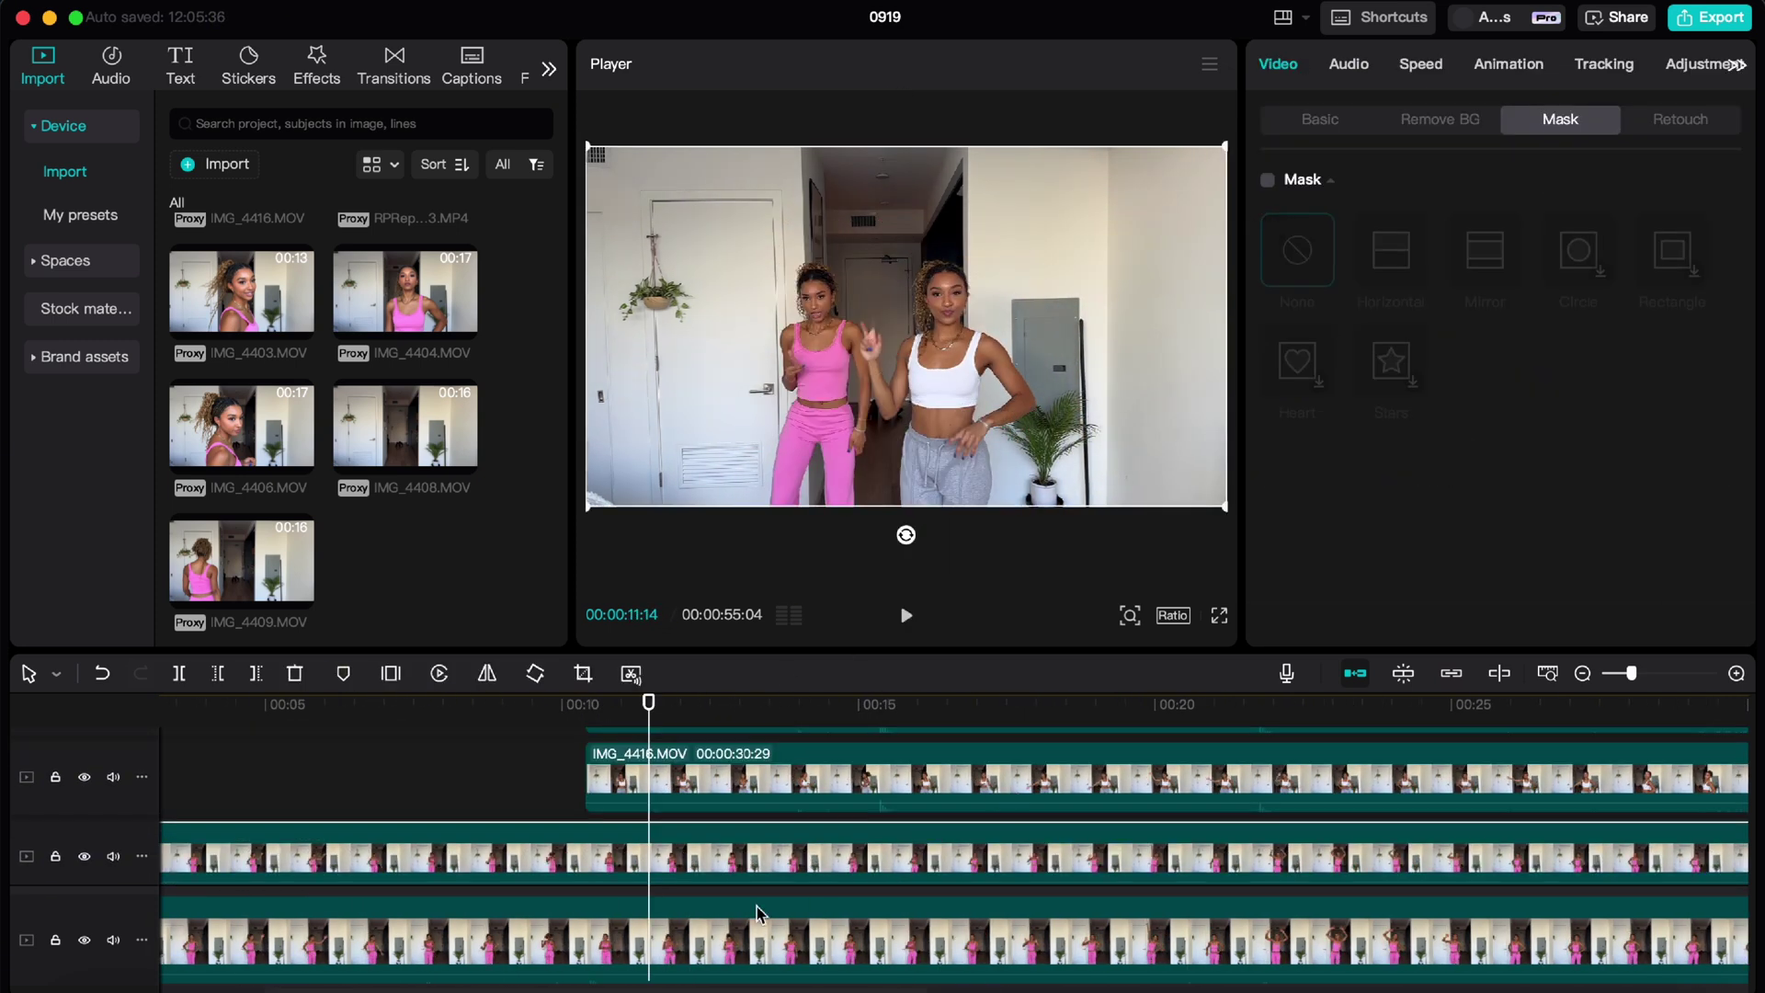
scroll(763, 882, "down", 2)
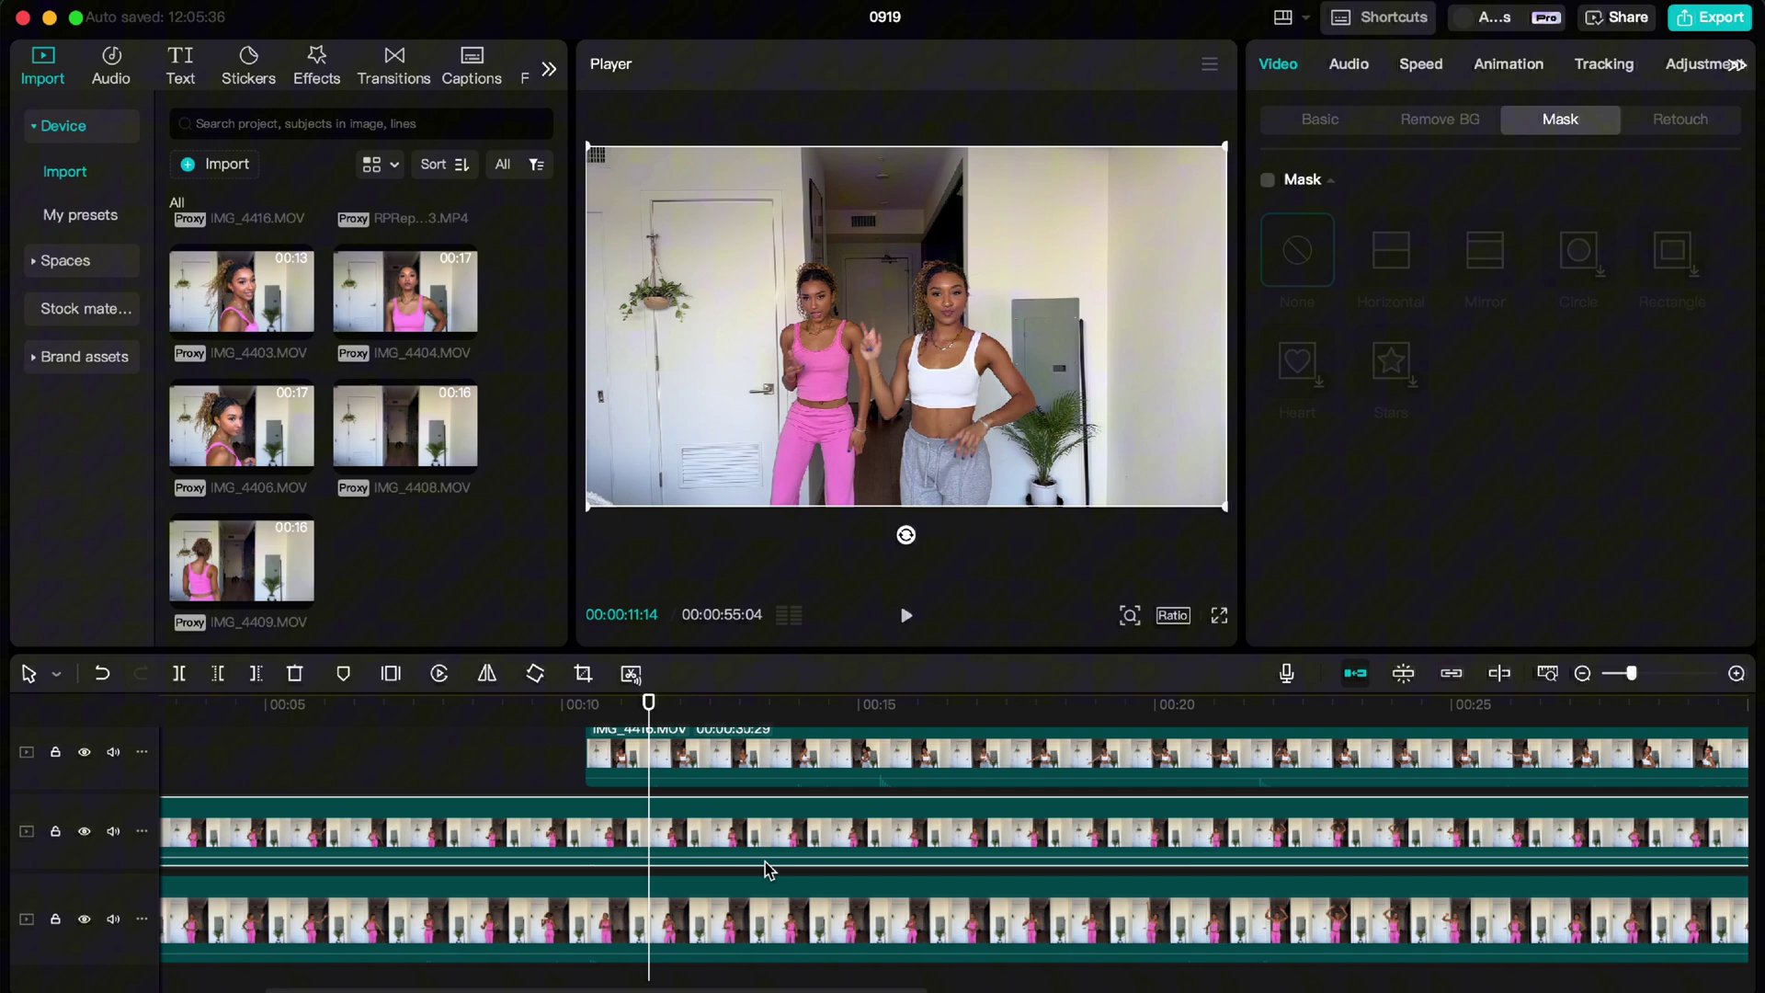
- Shift the top take's mask dividing line further right and play back the split-screen
left_click(728, 881)
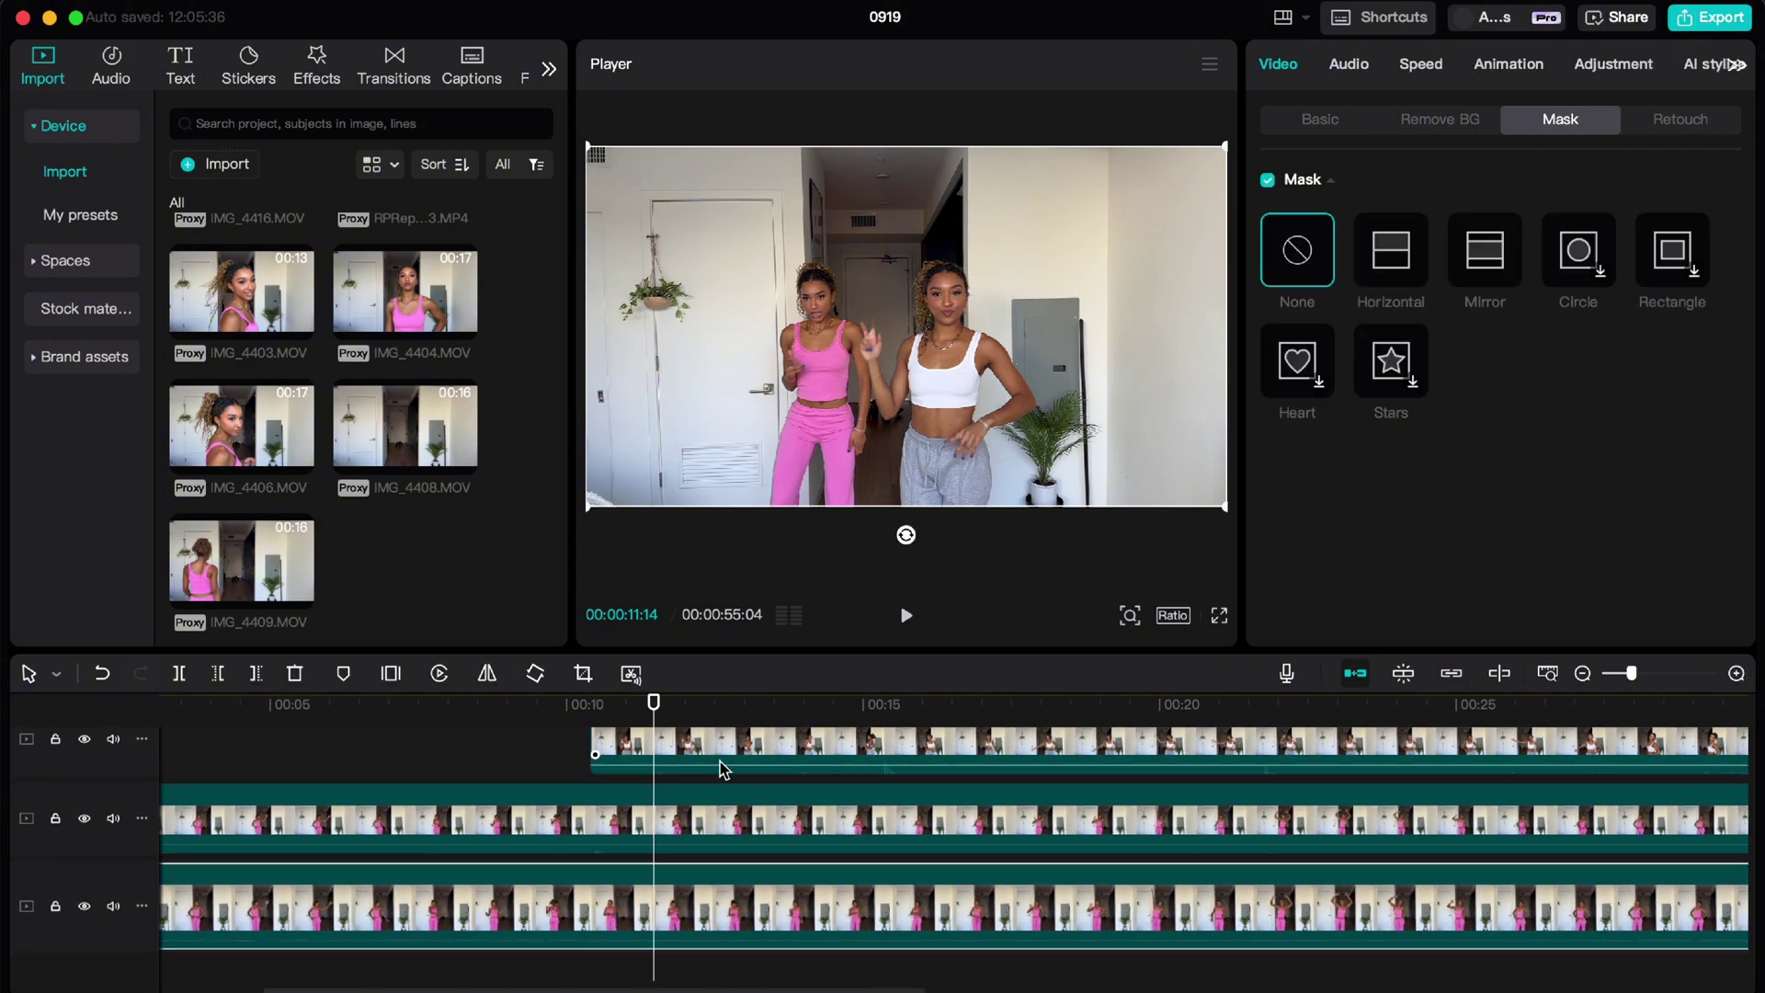
left_click(725, 768)
left_click_drag(839, 469, 887, 462)
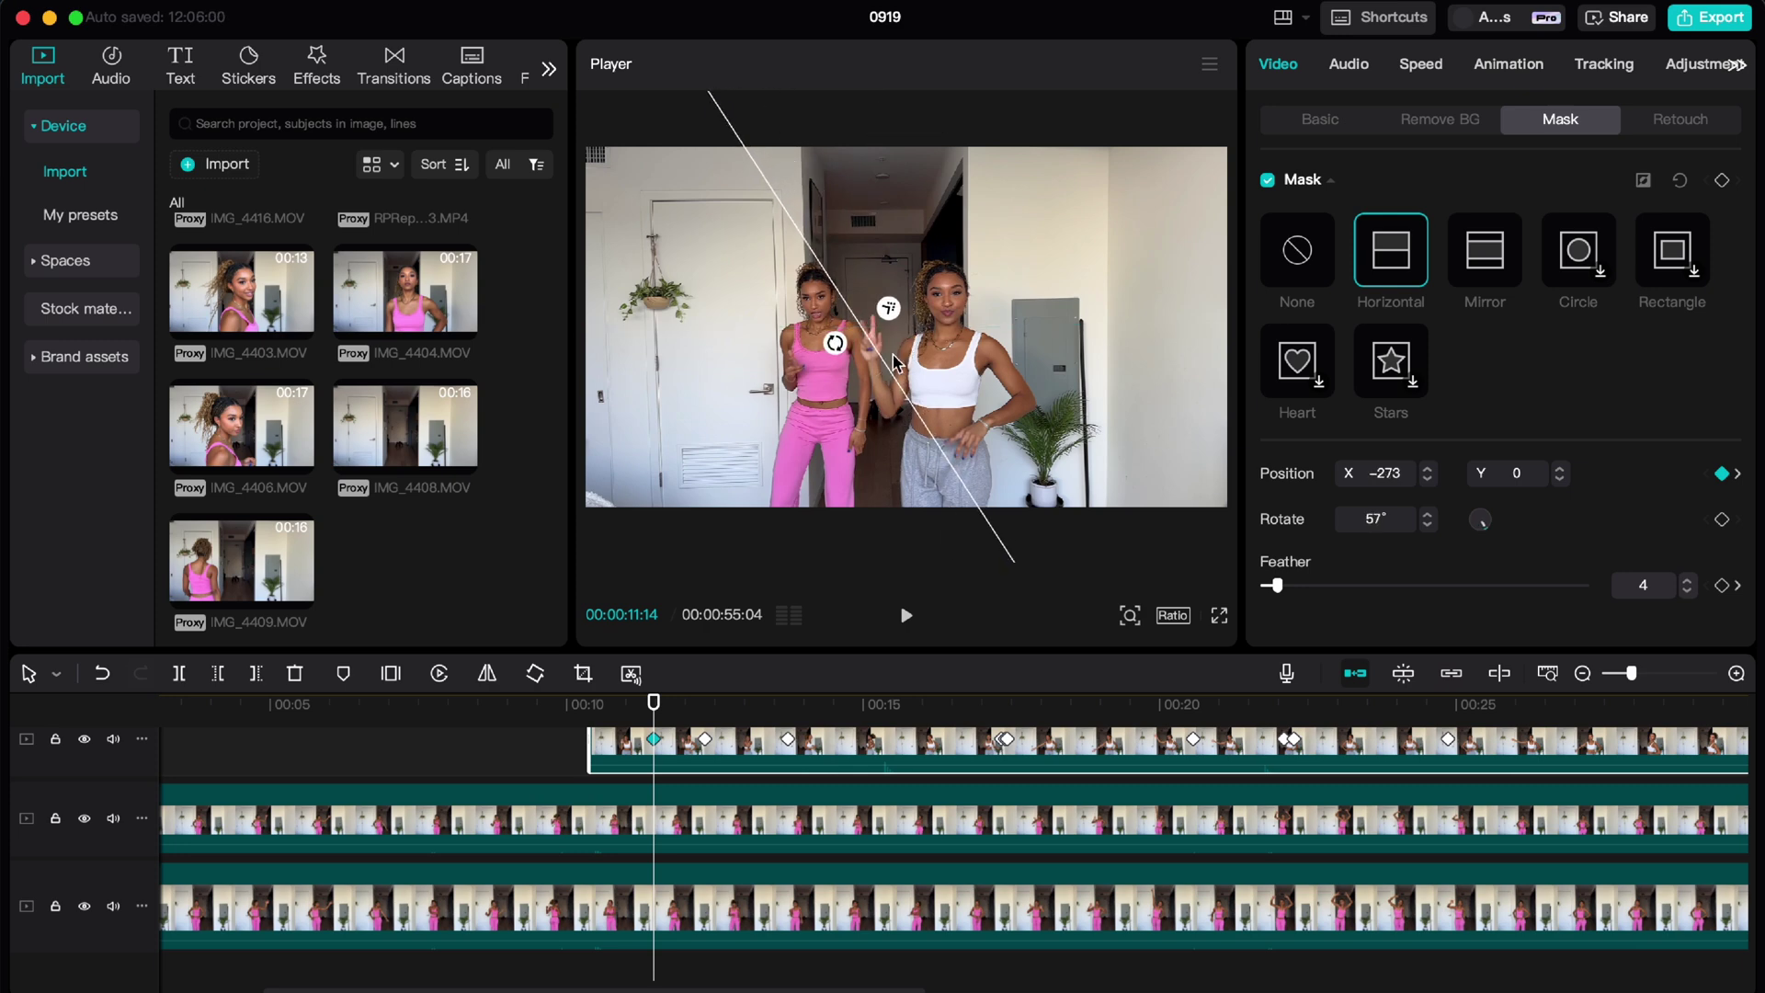
left_click(563, 770)
key("space")
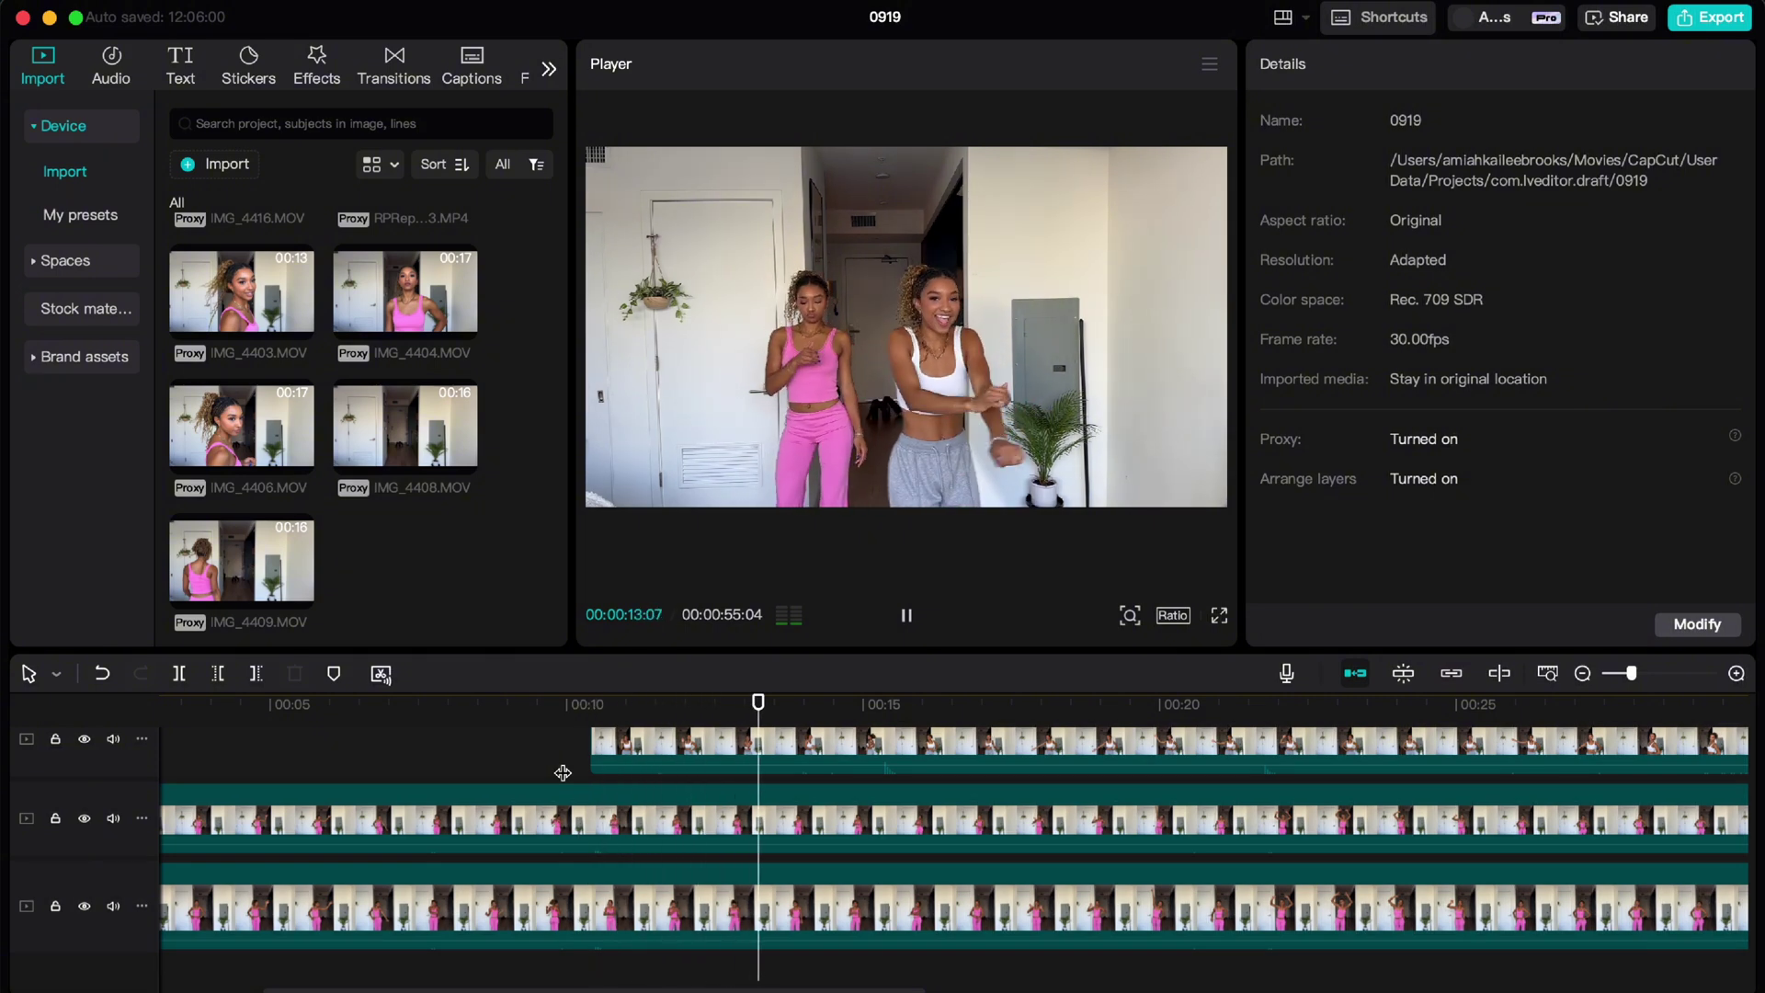
- Delete everything after 15:14 and move the short top clip onto the middle track
left_click(751, 869)
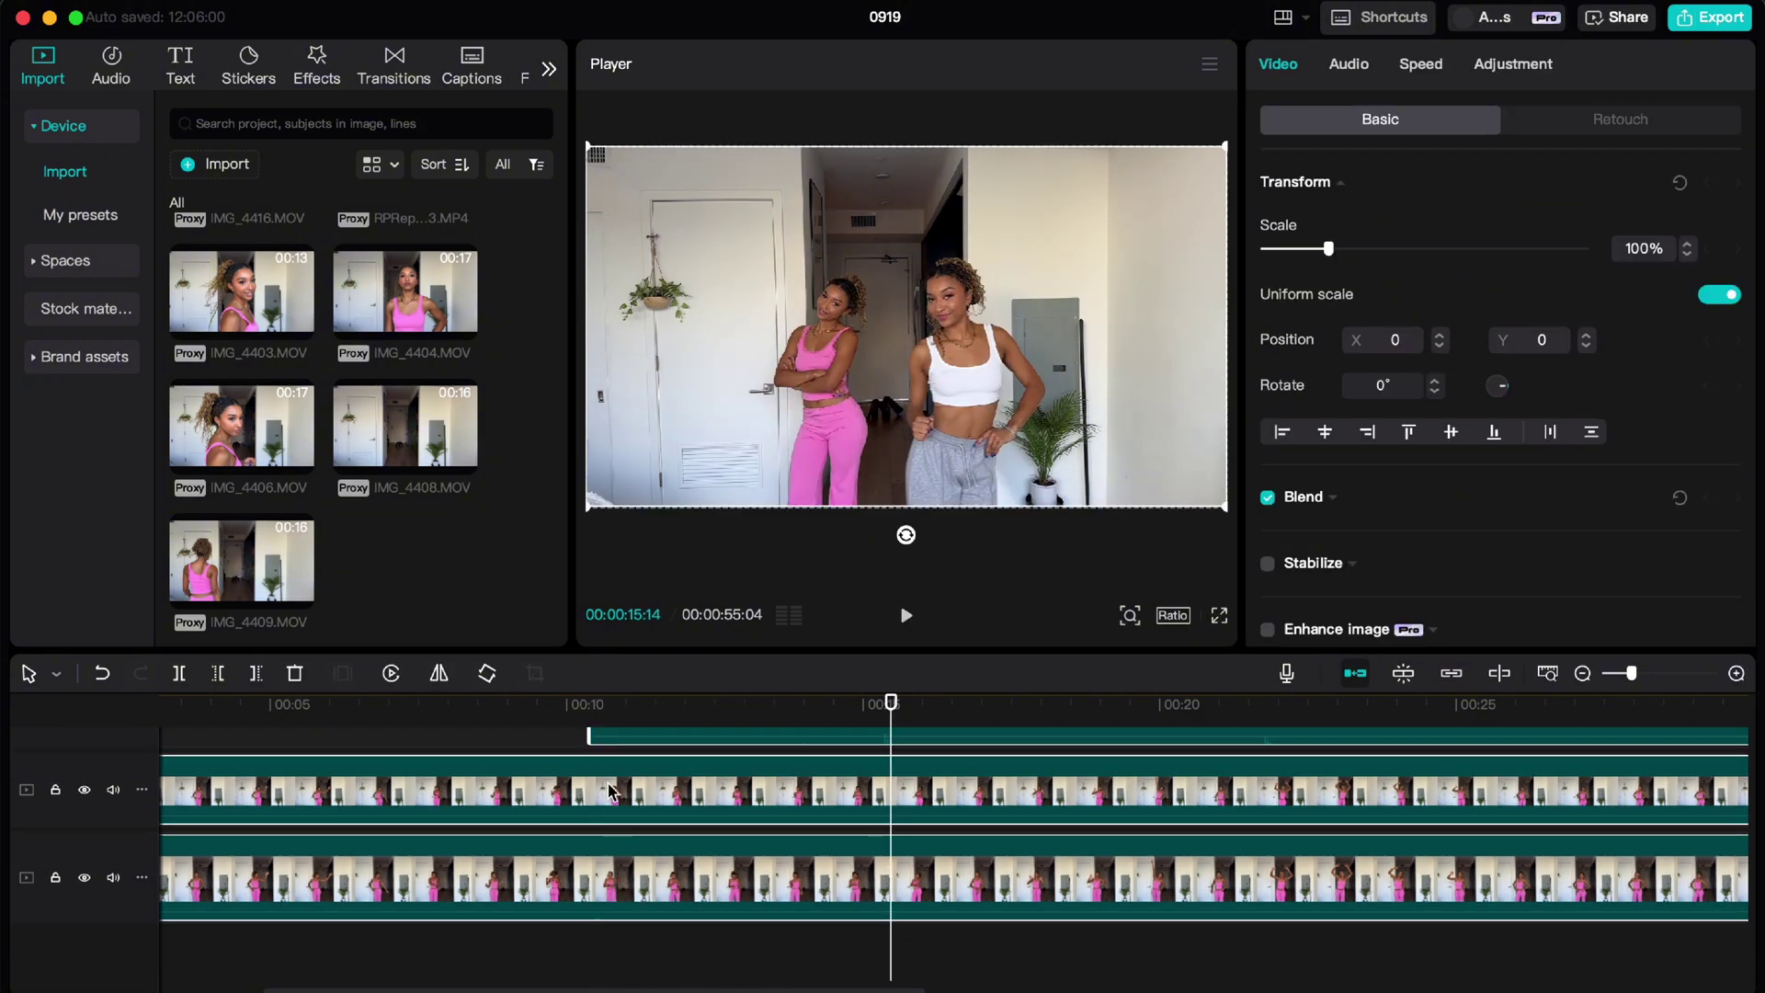
left_click(257, 674)
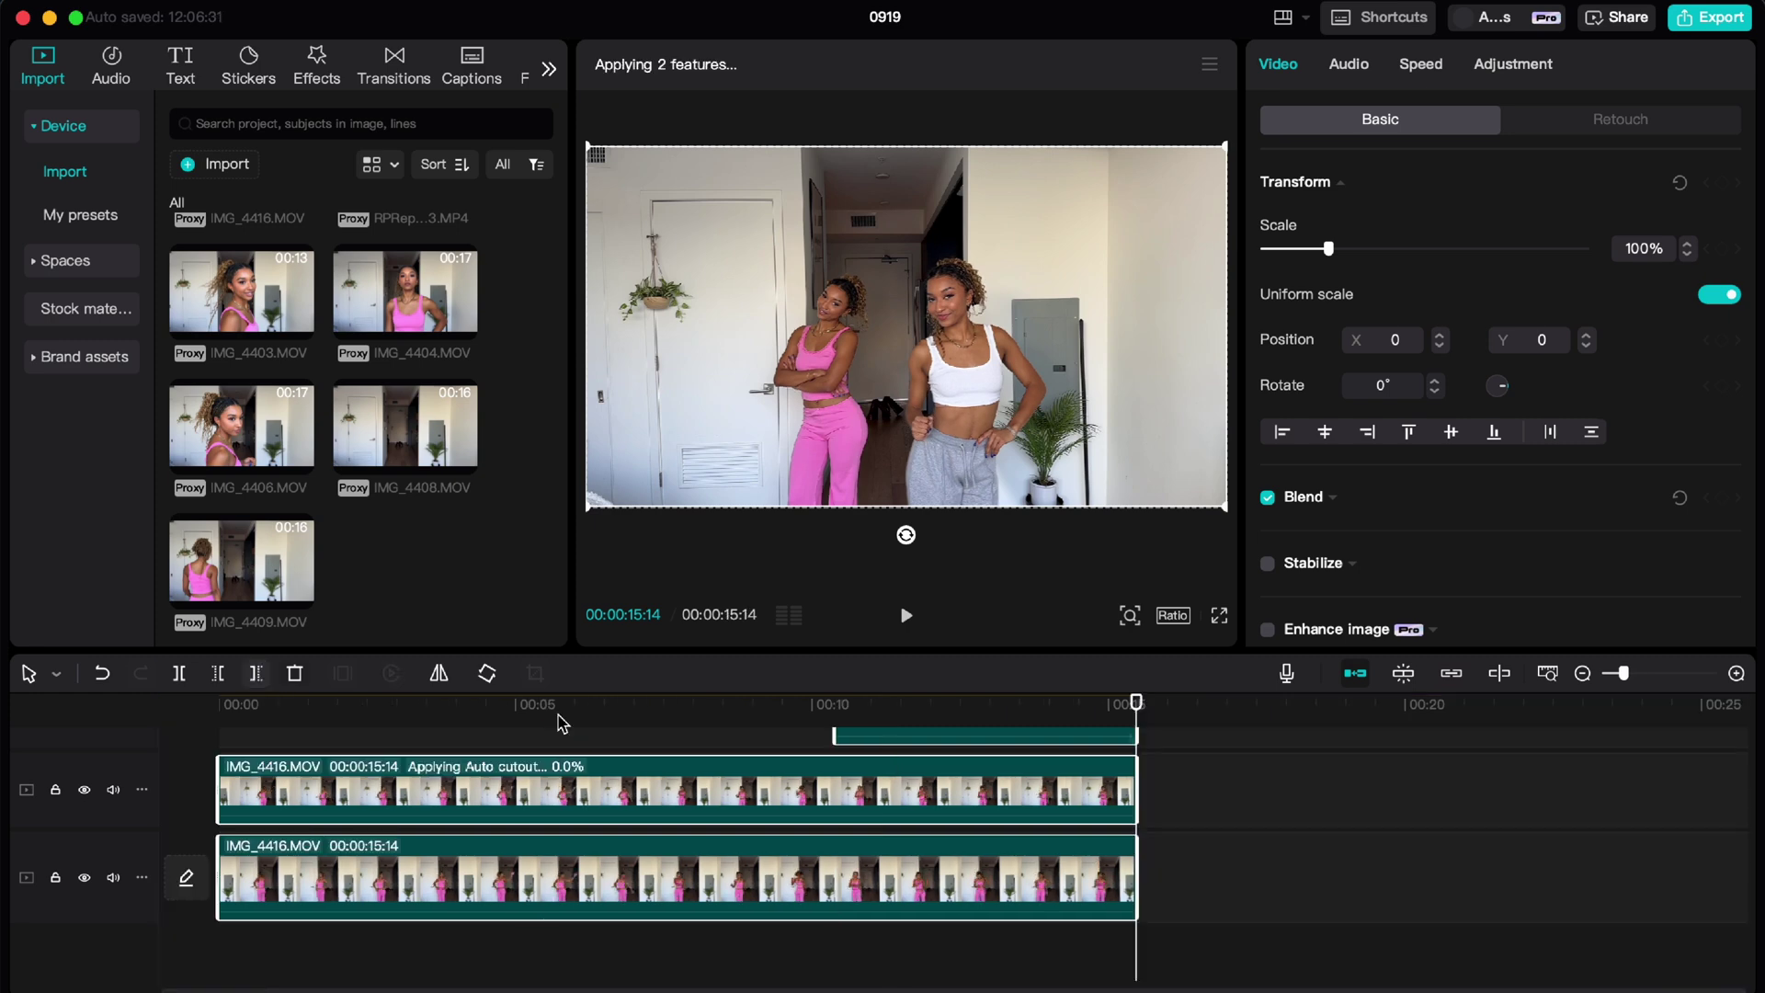
left_click(827, 735)
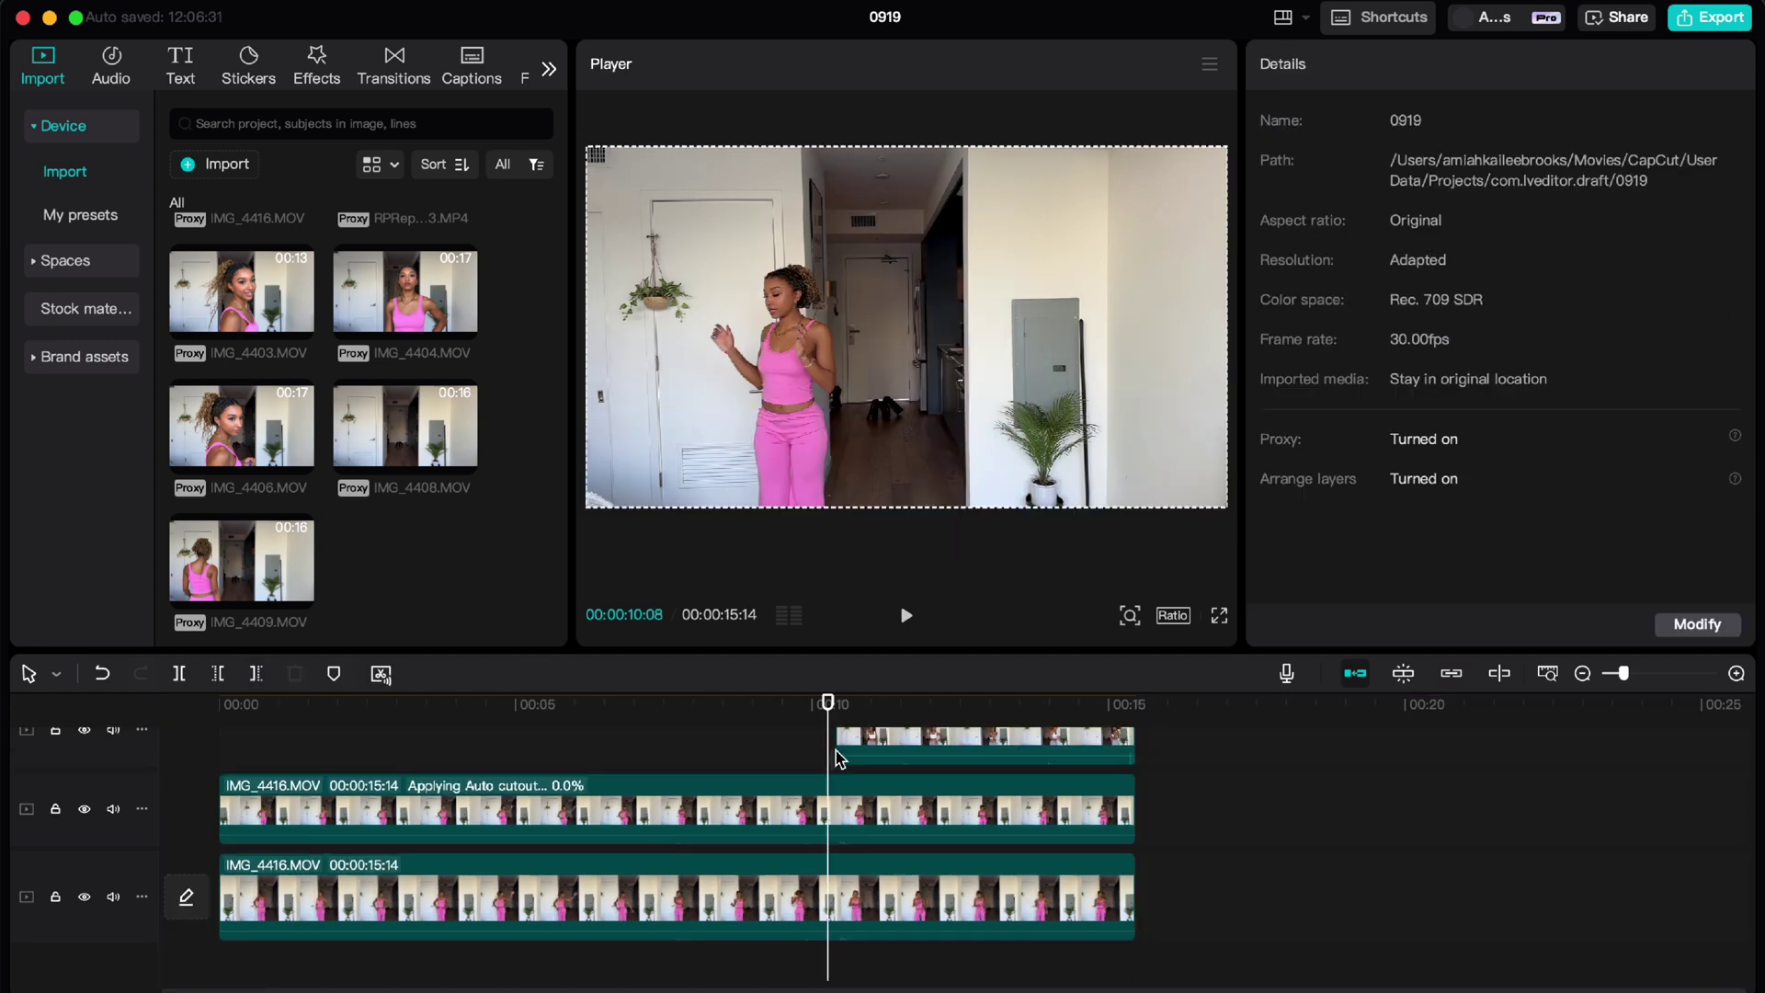
left_click(837, 798)
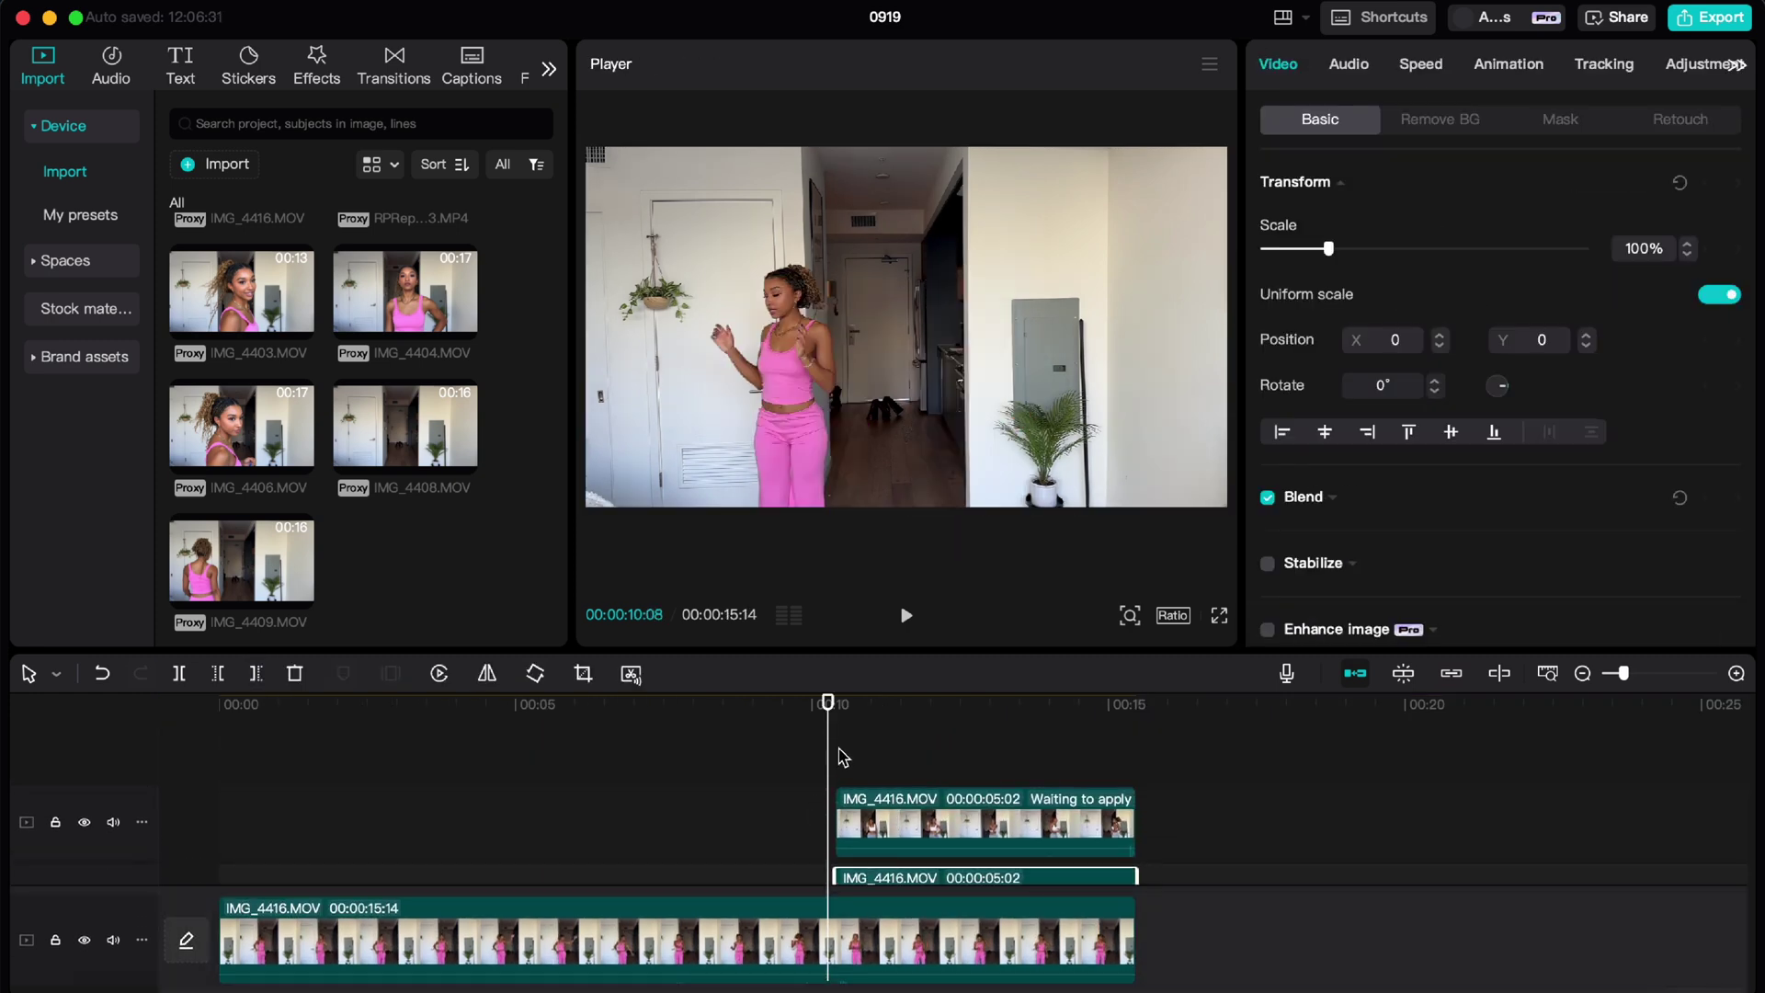
left_click(839, 761)
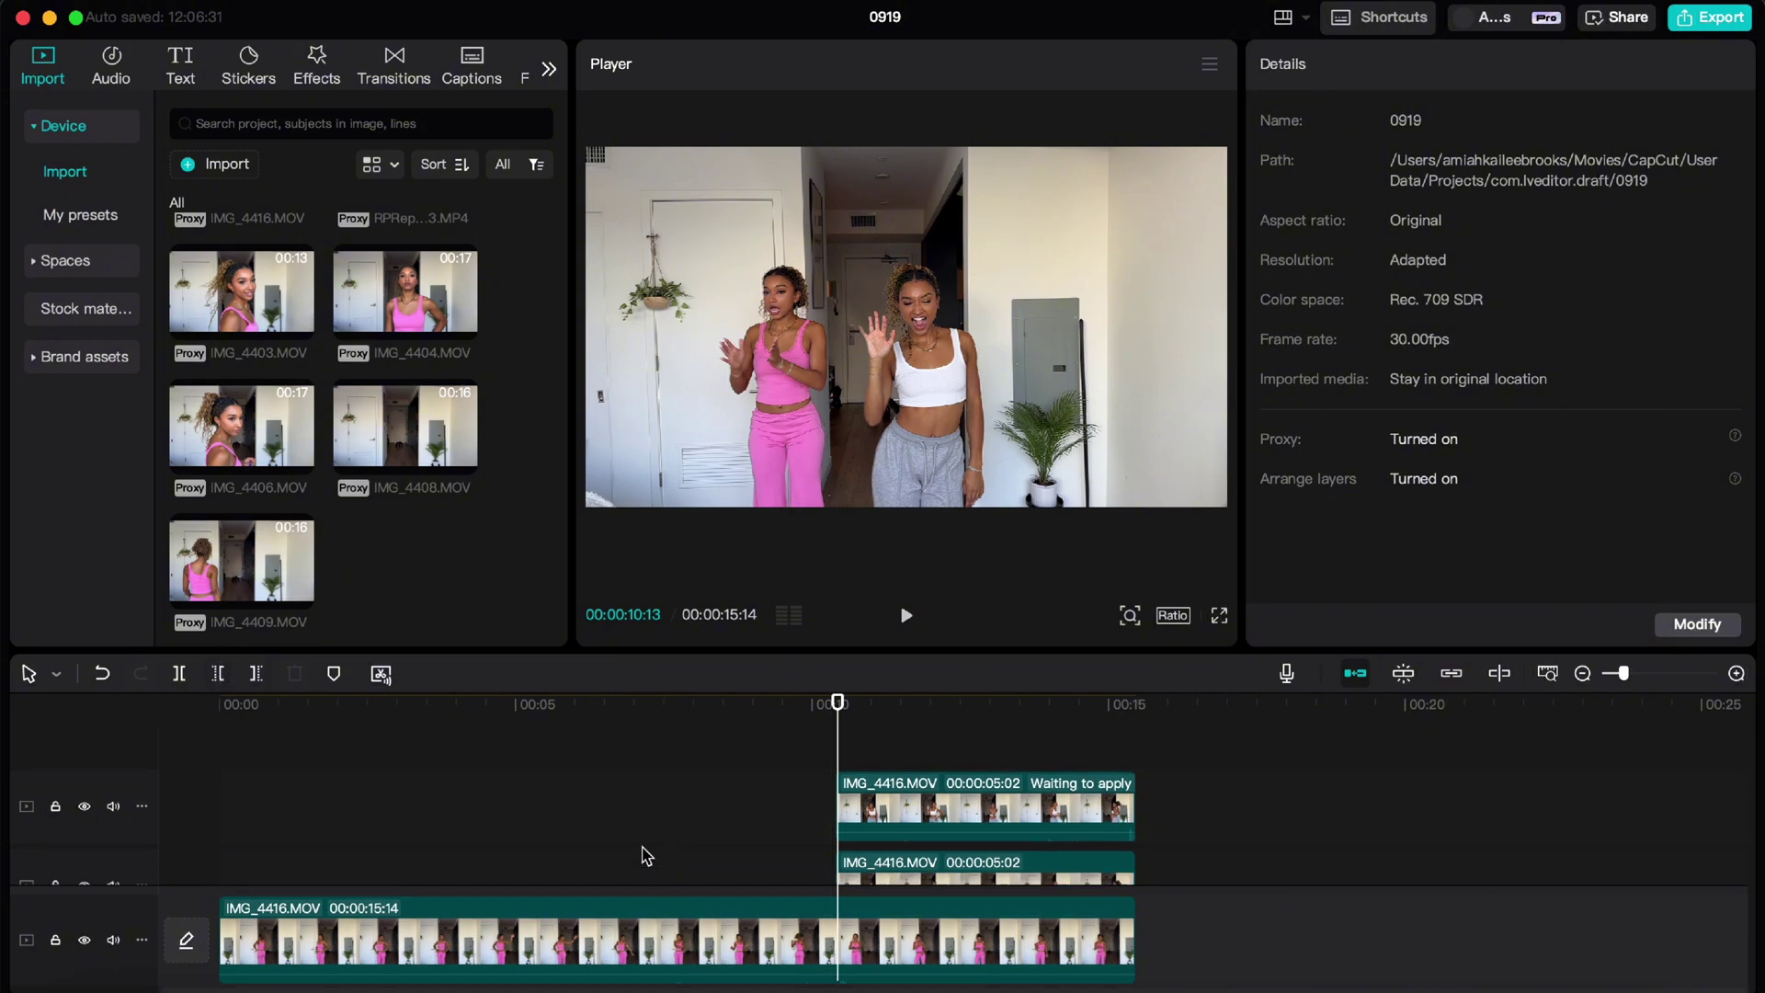
- Undo the stray change and trim a little off the top clip's start near 10:10
left_click(701, 837)
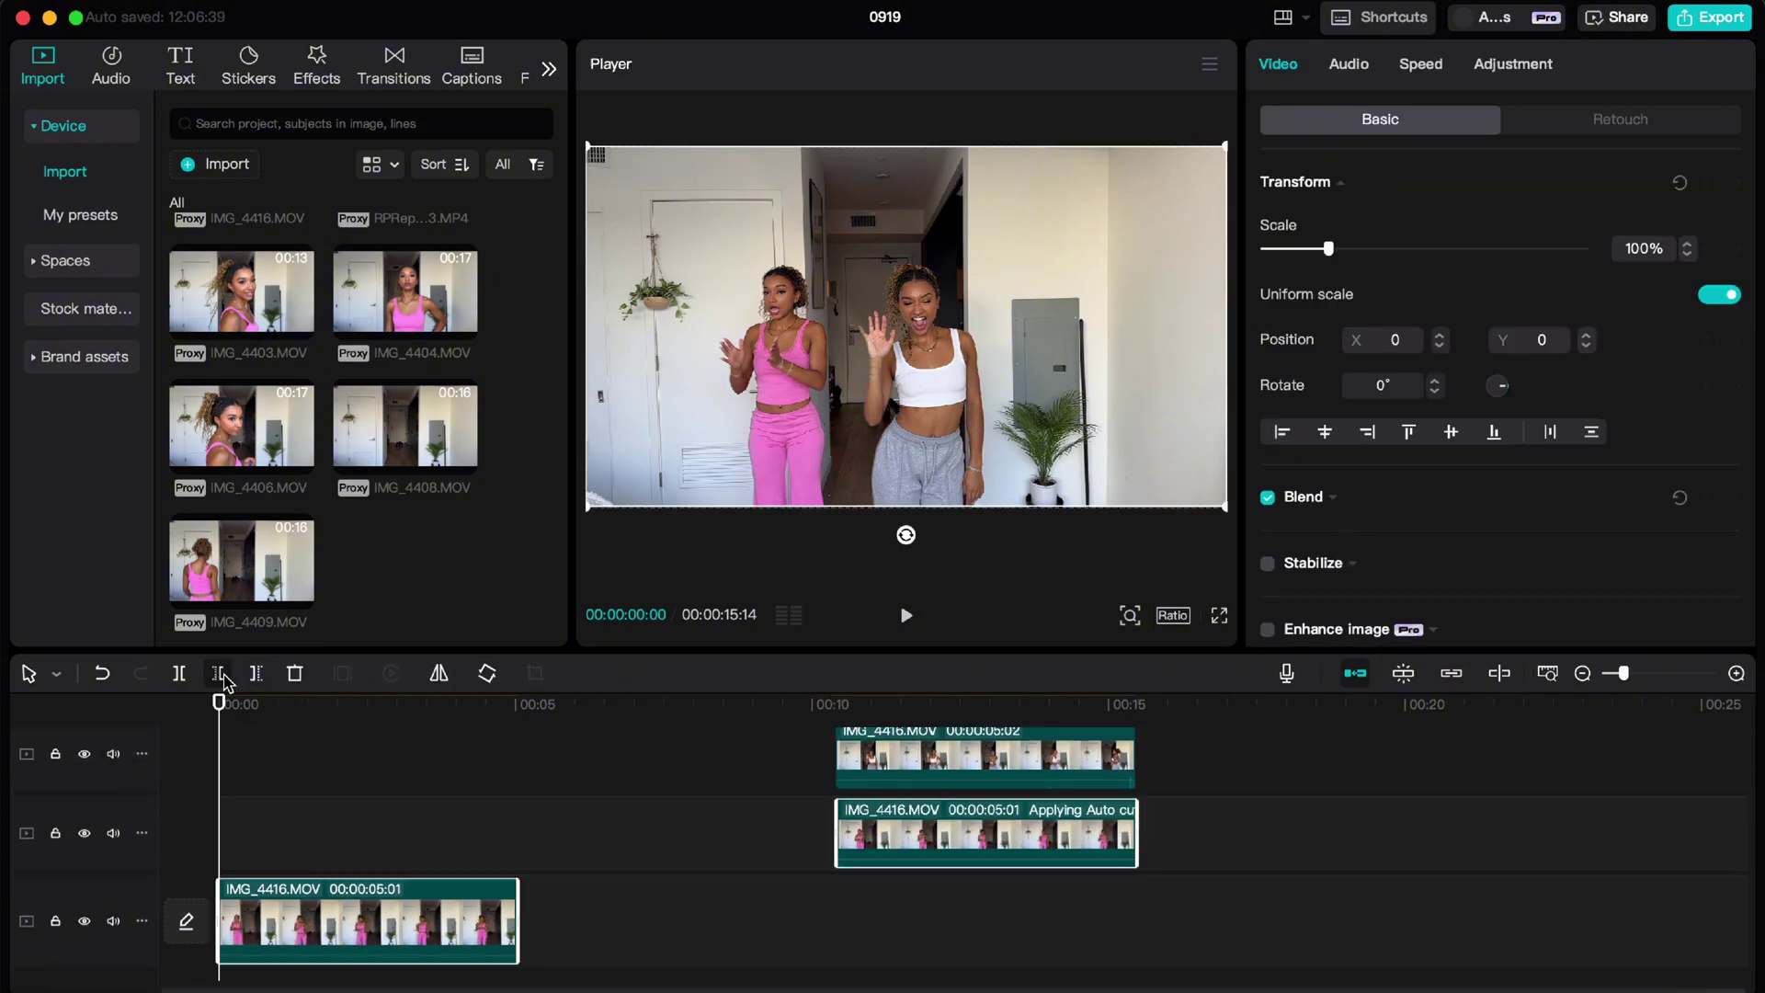
key("super+z")
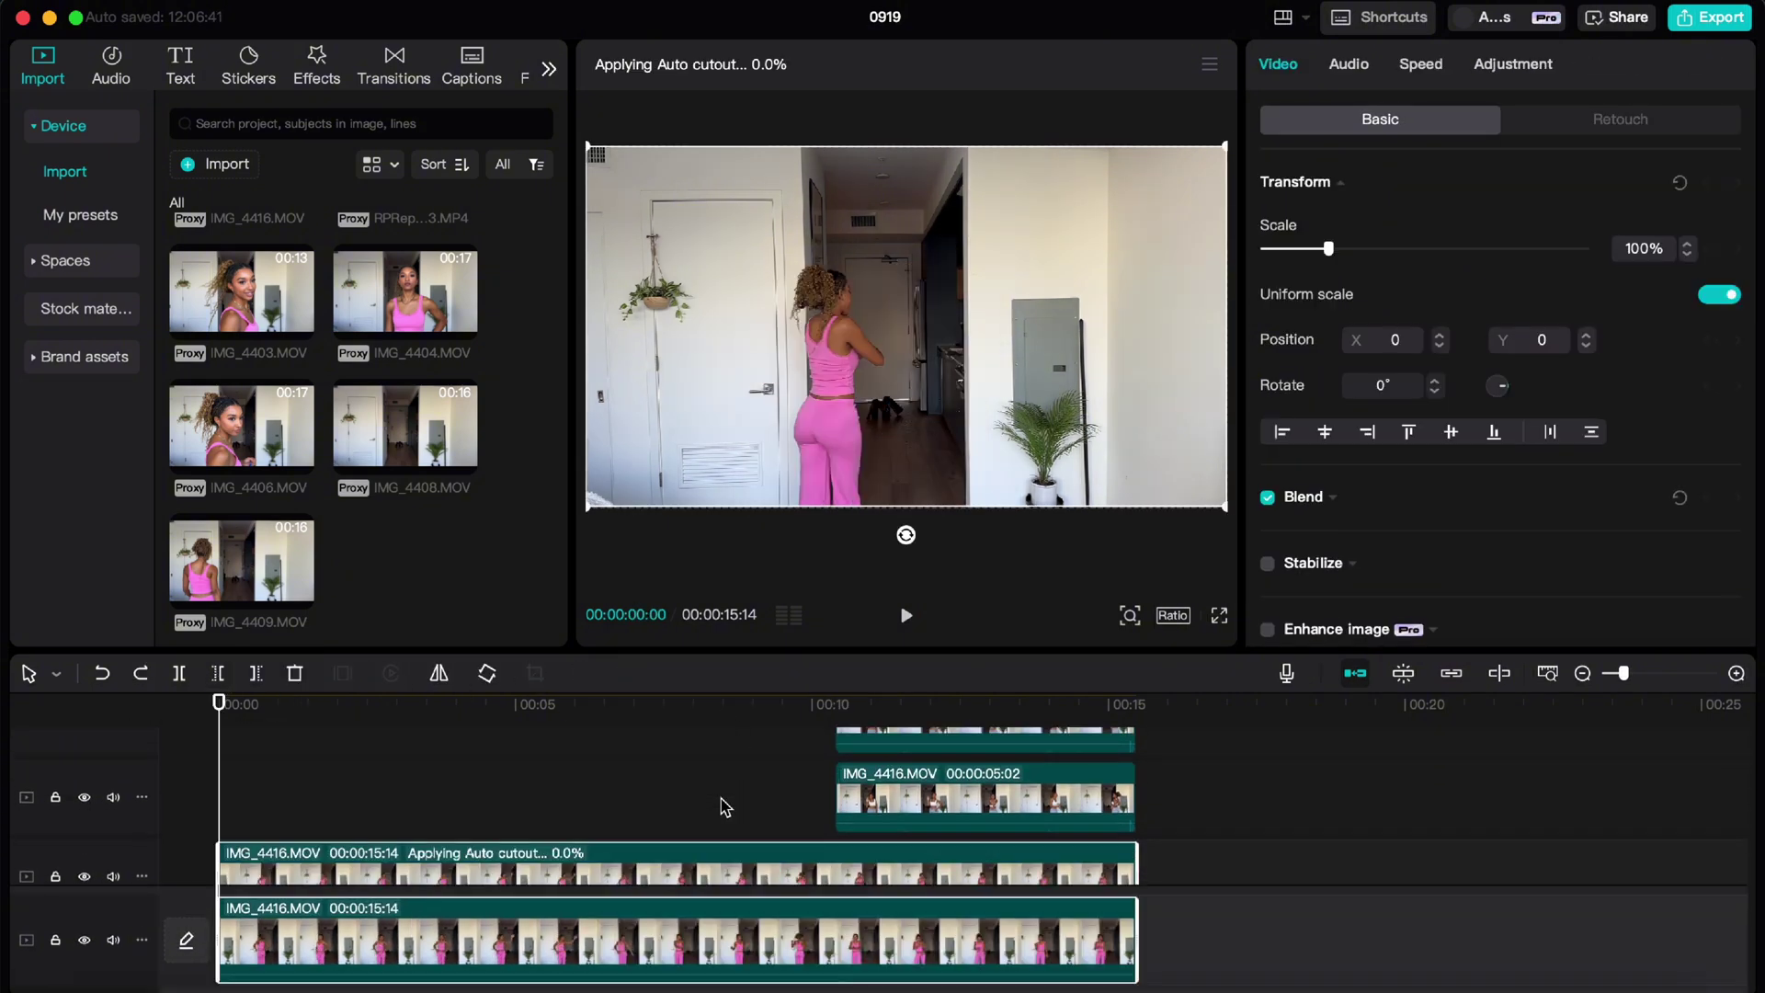
left_click(711, 798)
left_click(832, 808)
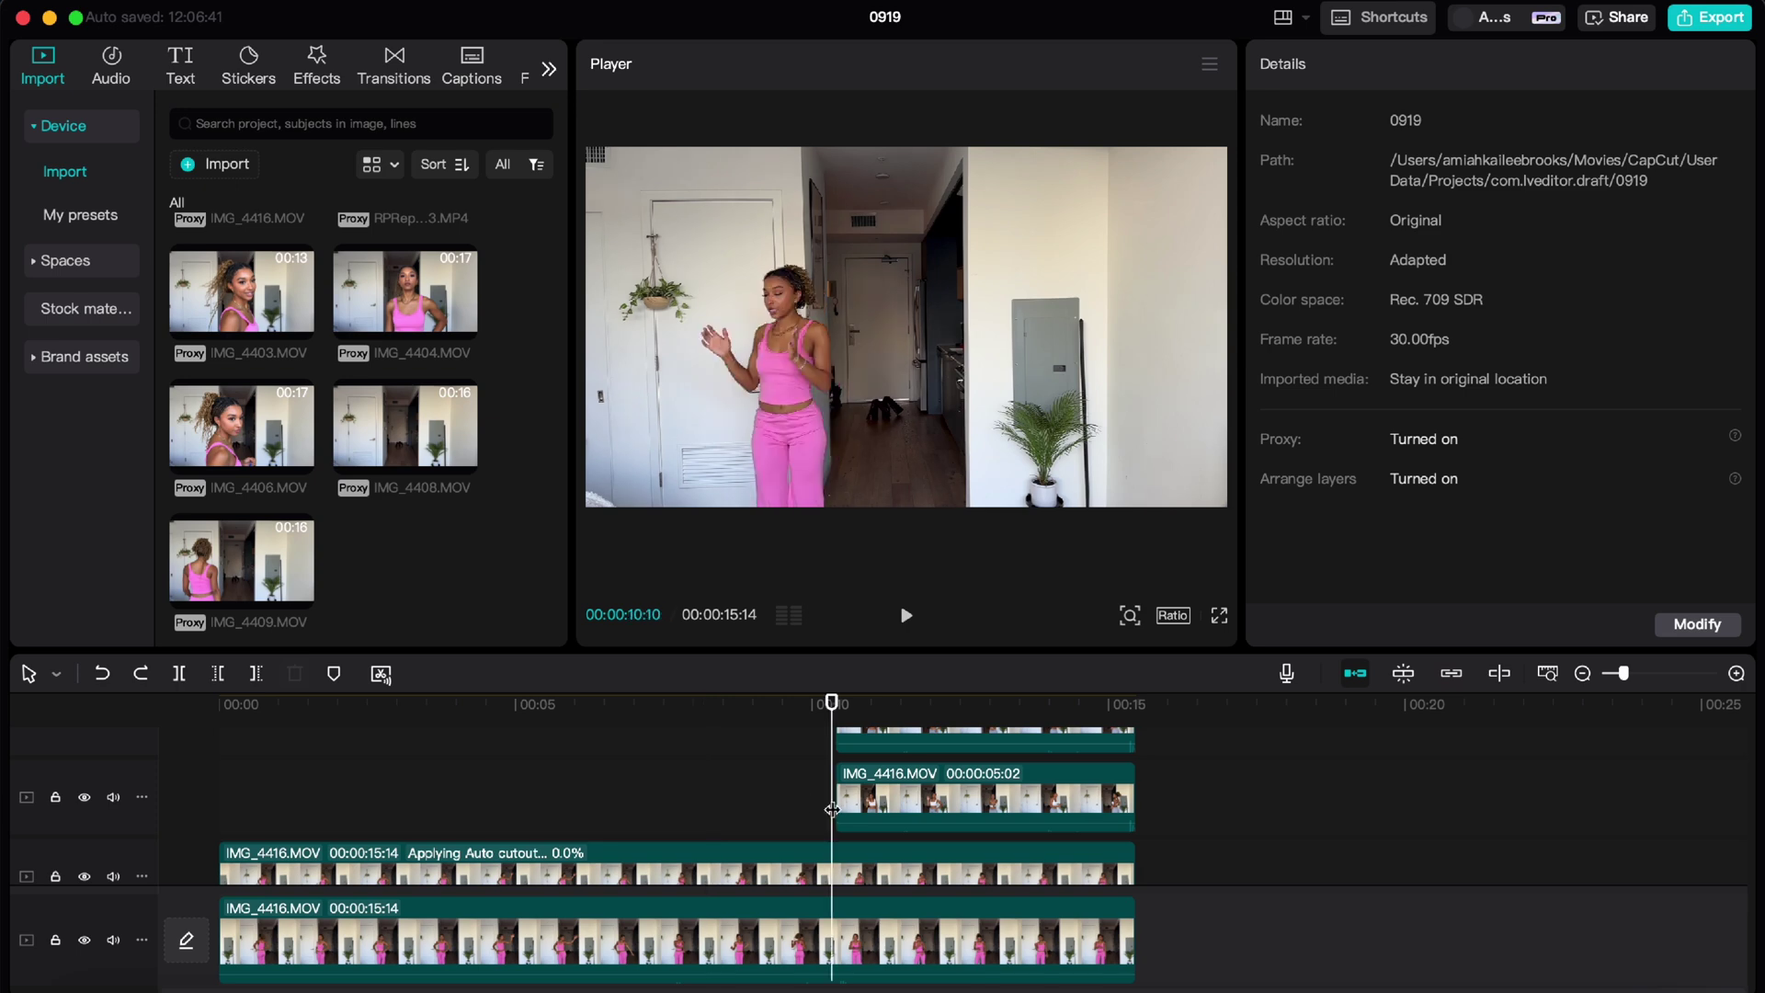
left_click_drag(834, 810, 833, 795)
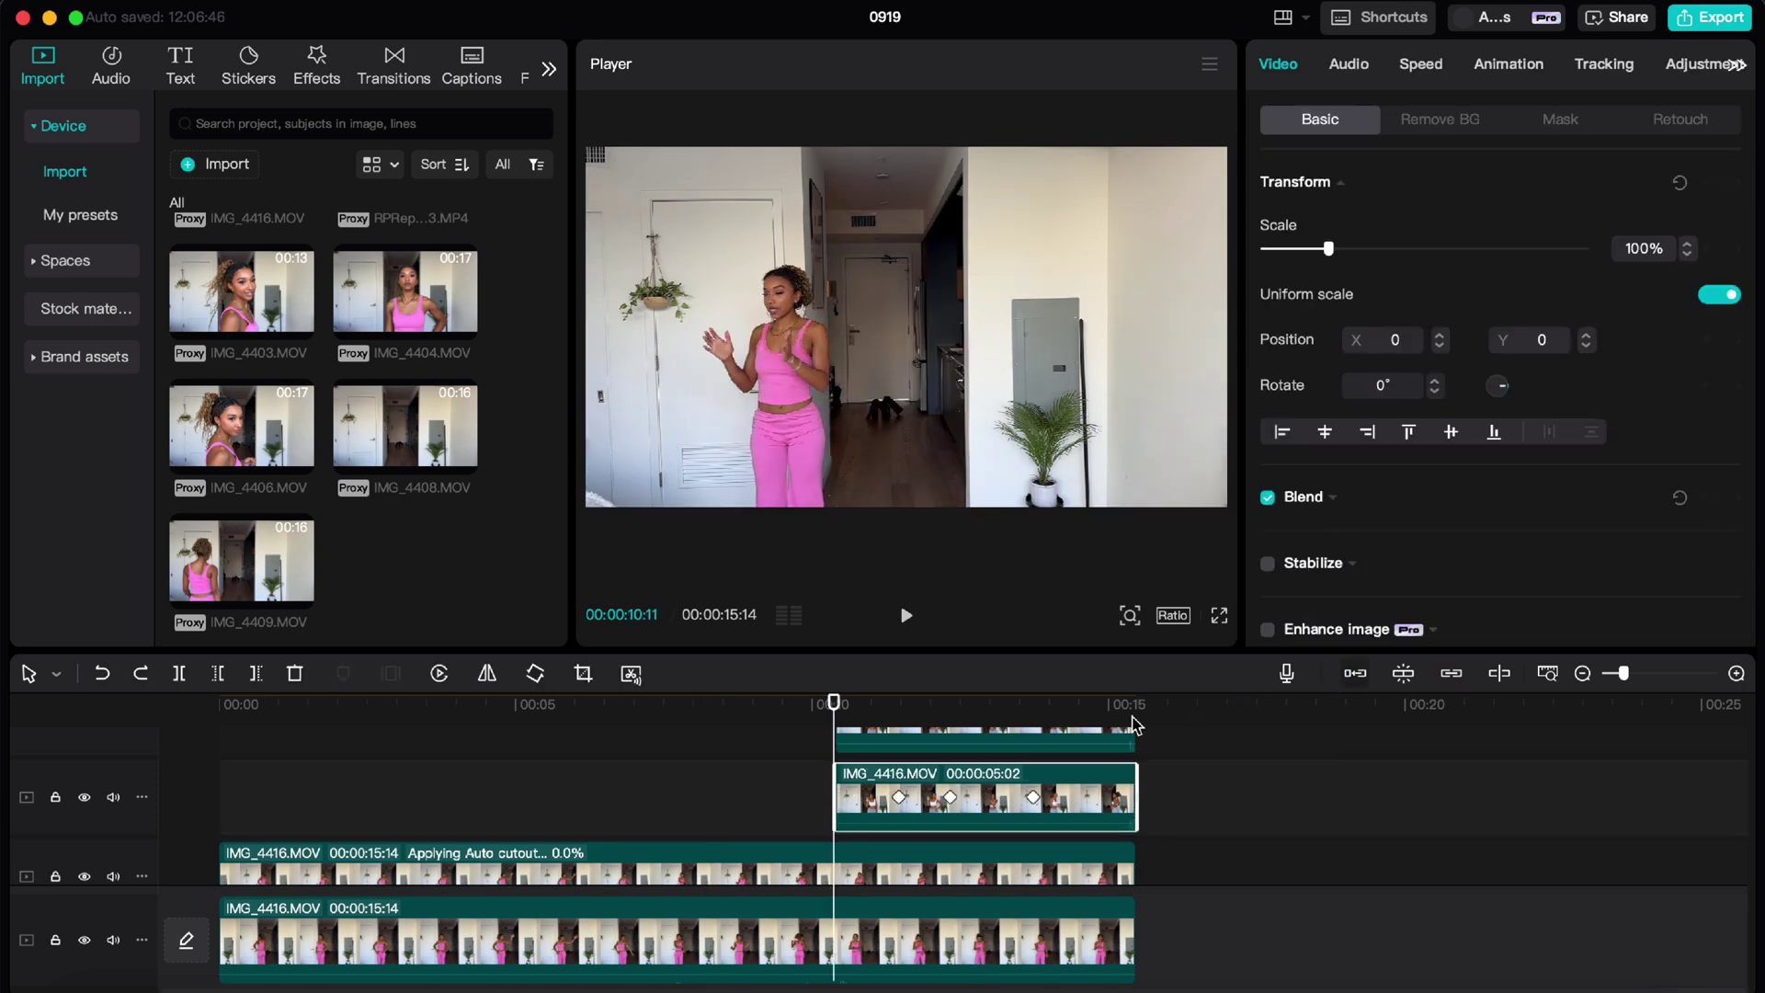
- Move both overlay clips to 00:00 alongside the bottom clip, then return to the start
left_click(836, 855)
left_click(839, 926)
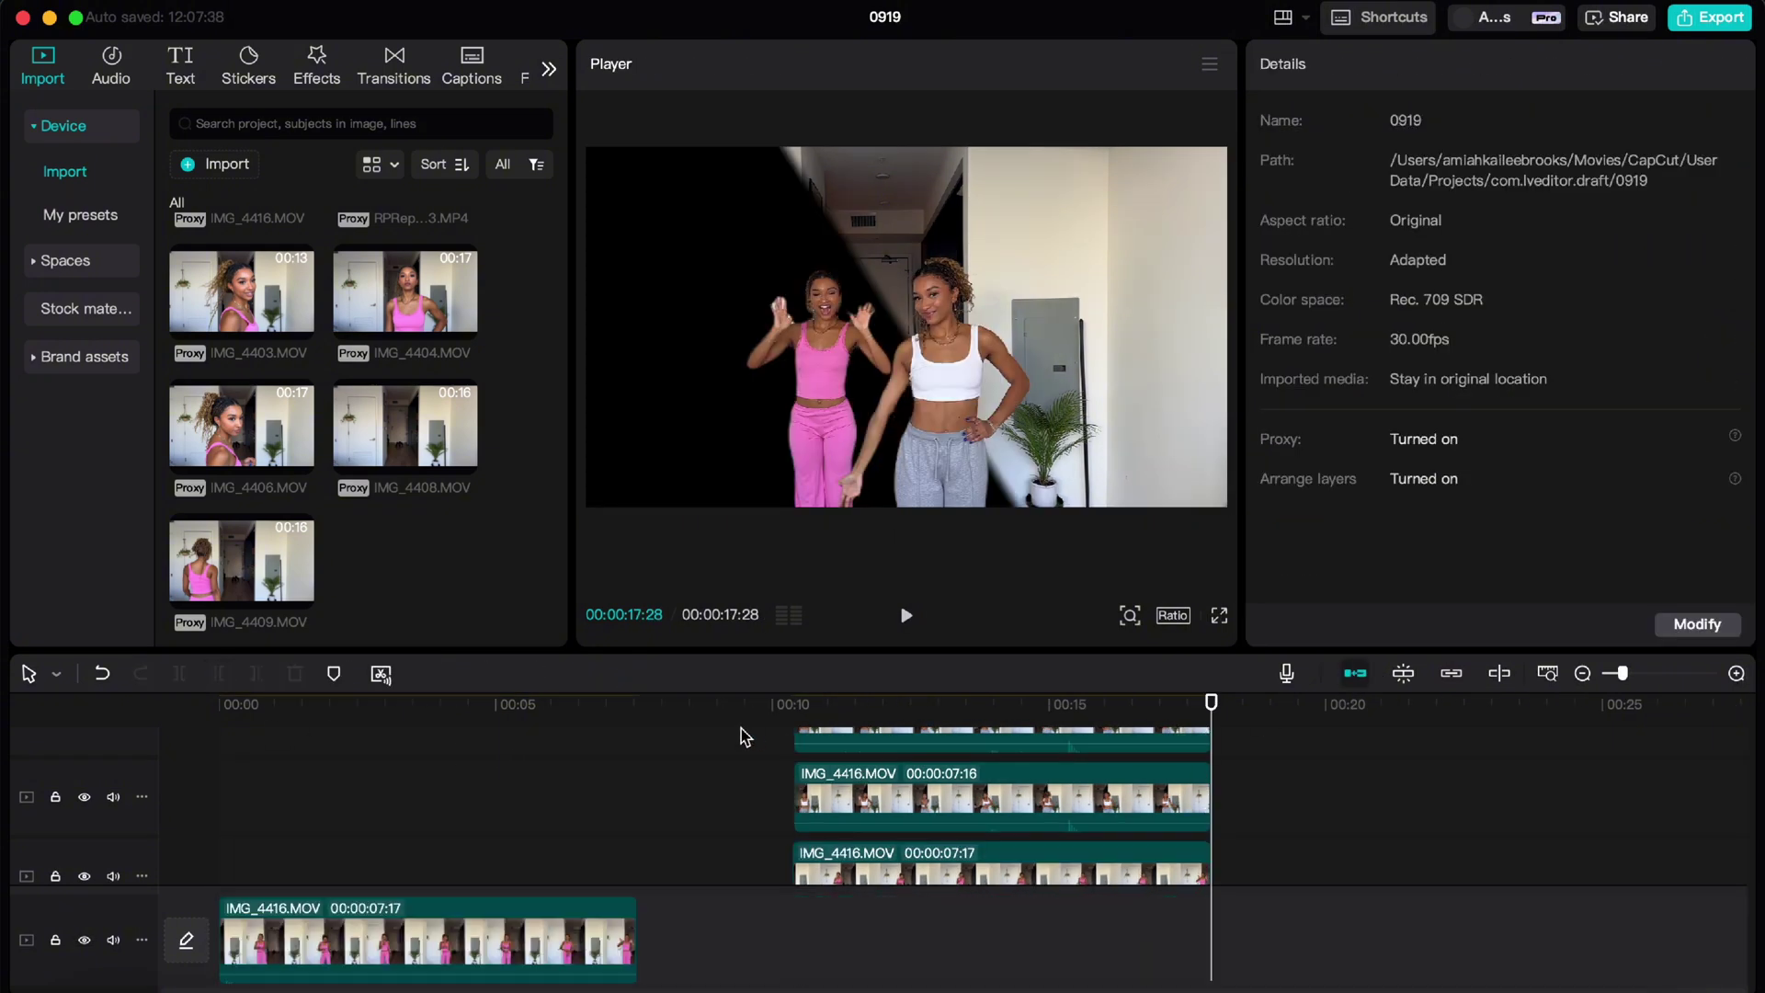
left_click_drag(744, 737, 384, 864)
left_click(673, 886)
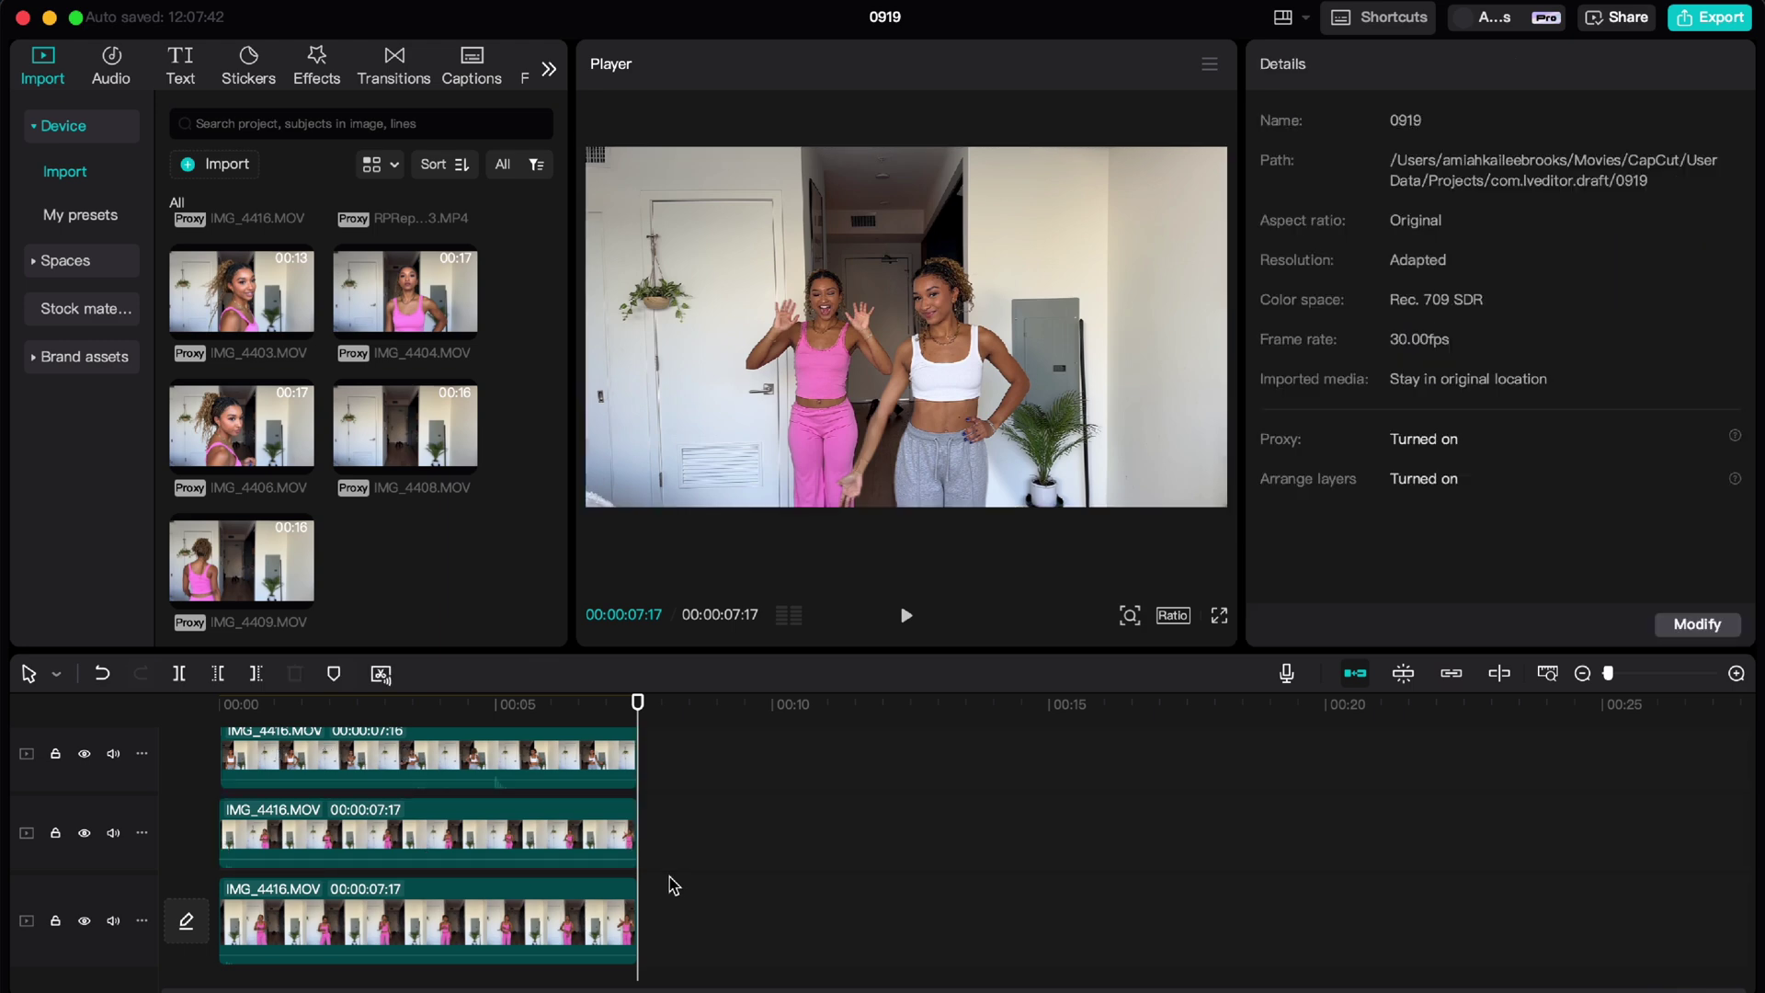
left_click(631, 862)
left_click(690, 877)
key("Home")
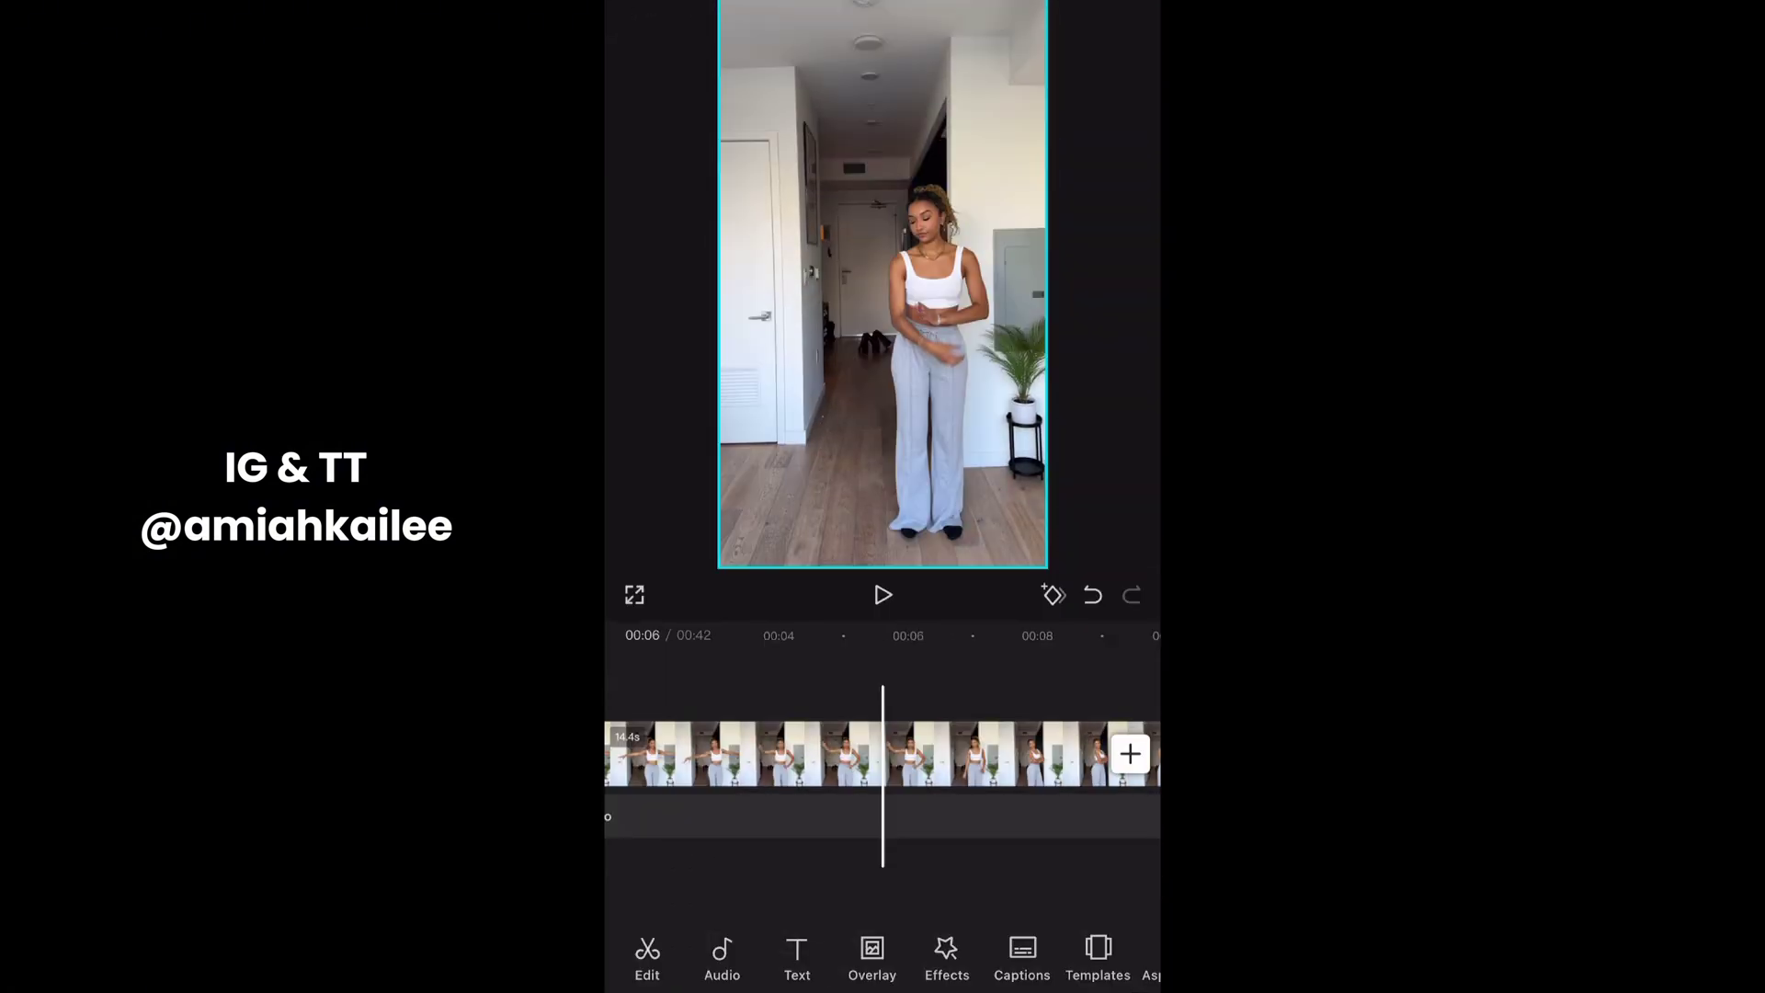
- Shift the main-track clip along the timeline and duplicate the pink-outfit clip
left_click(1011, 754)
left_click_drag(1011, 754, 736, 754)
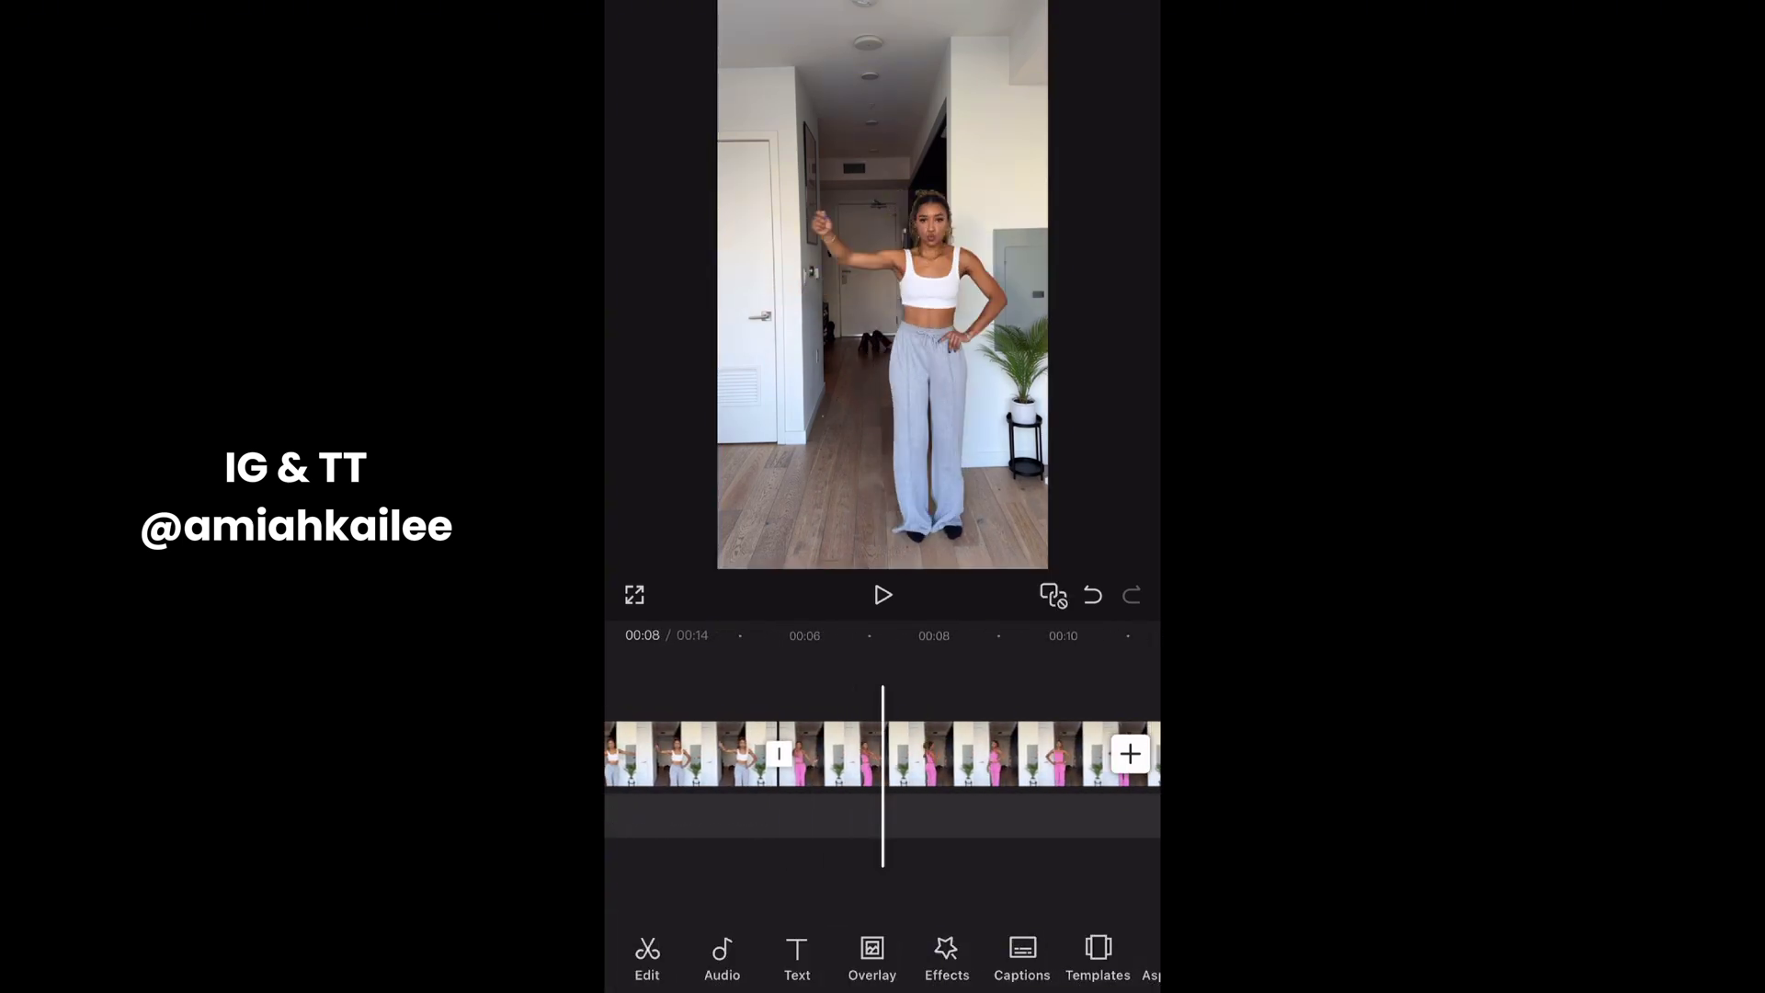
left_click(1011, 754)
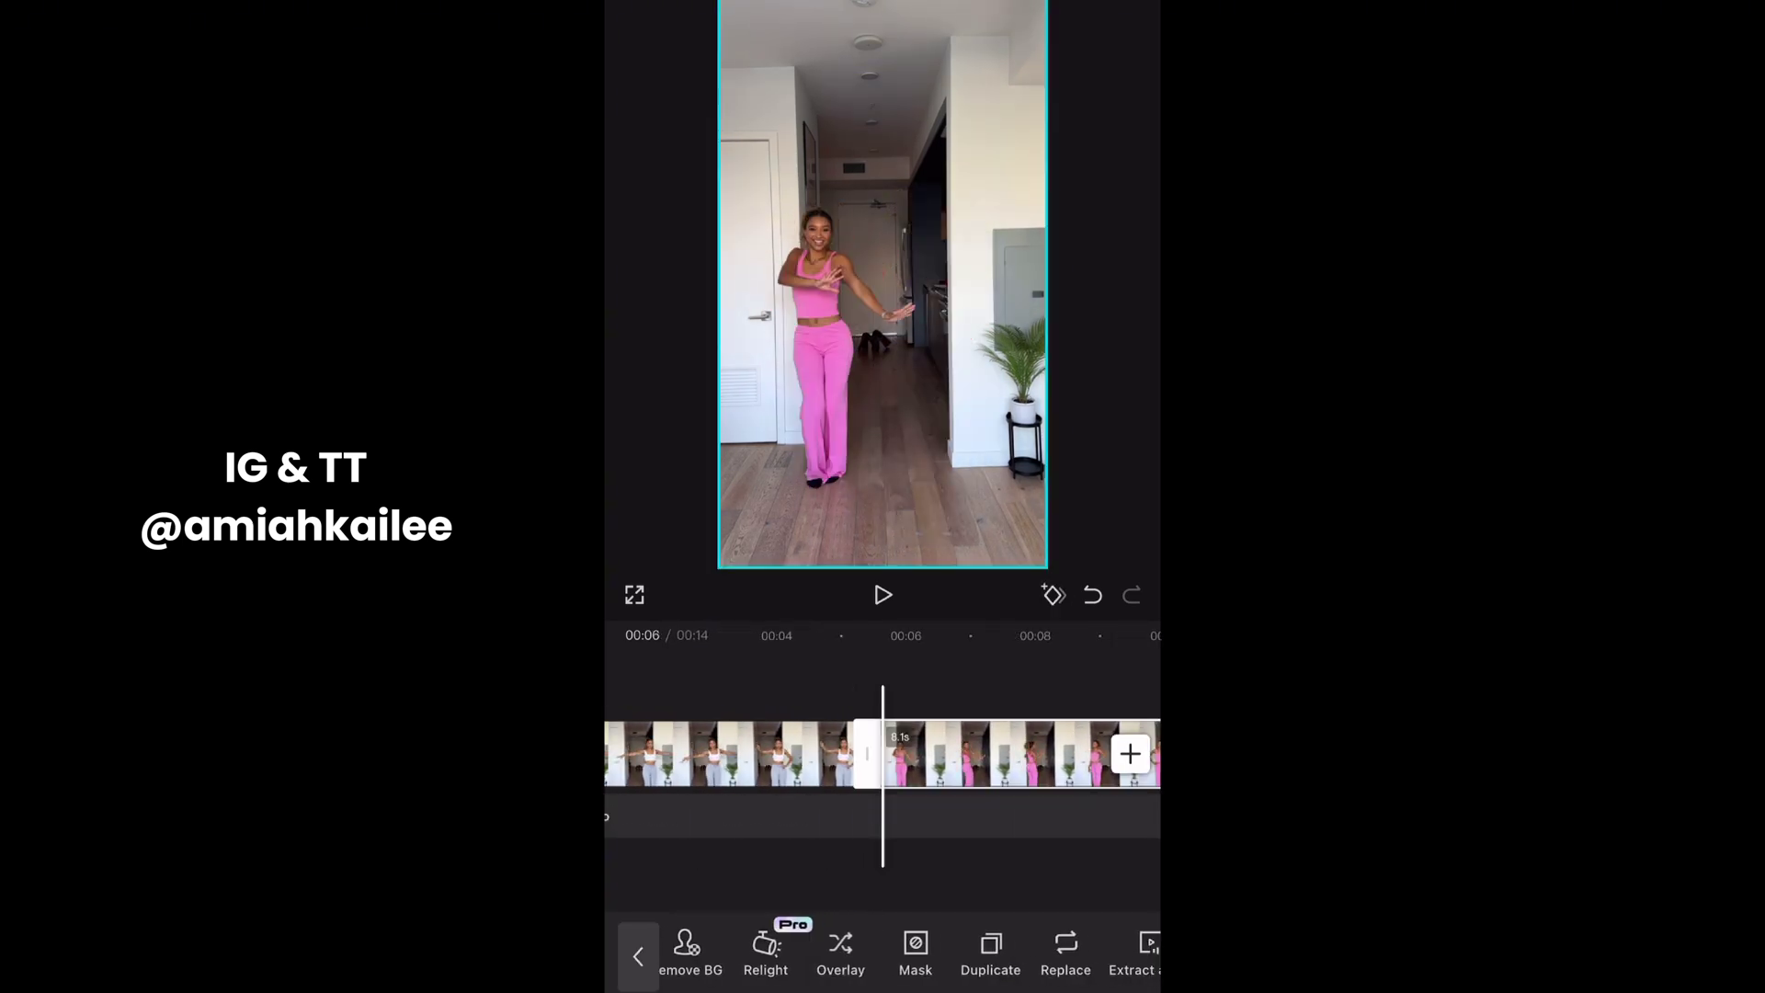
left_click(989, 951)
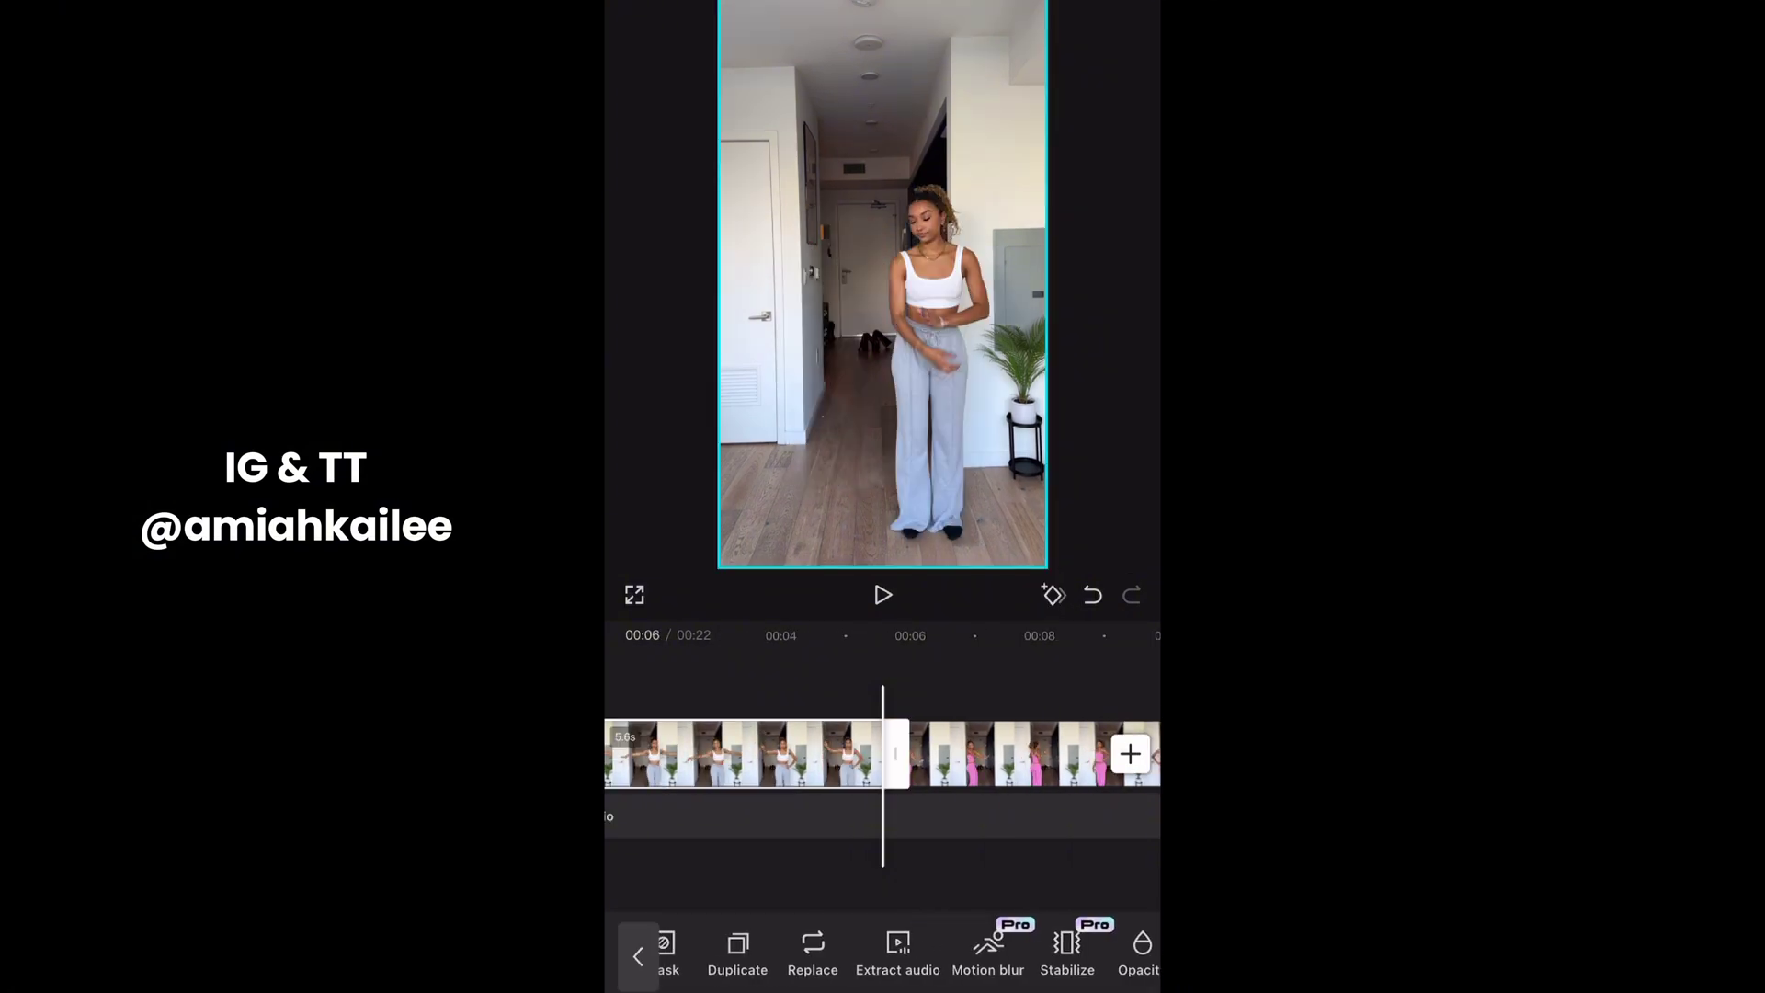
- Duplicate the white-outfit clip and apply Auto removal to cut the dancer from the background
left_click(741, 947)
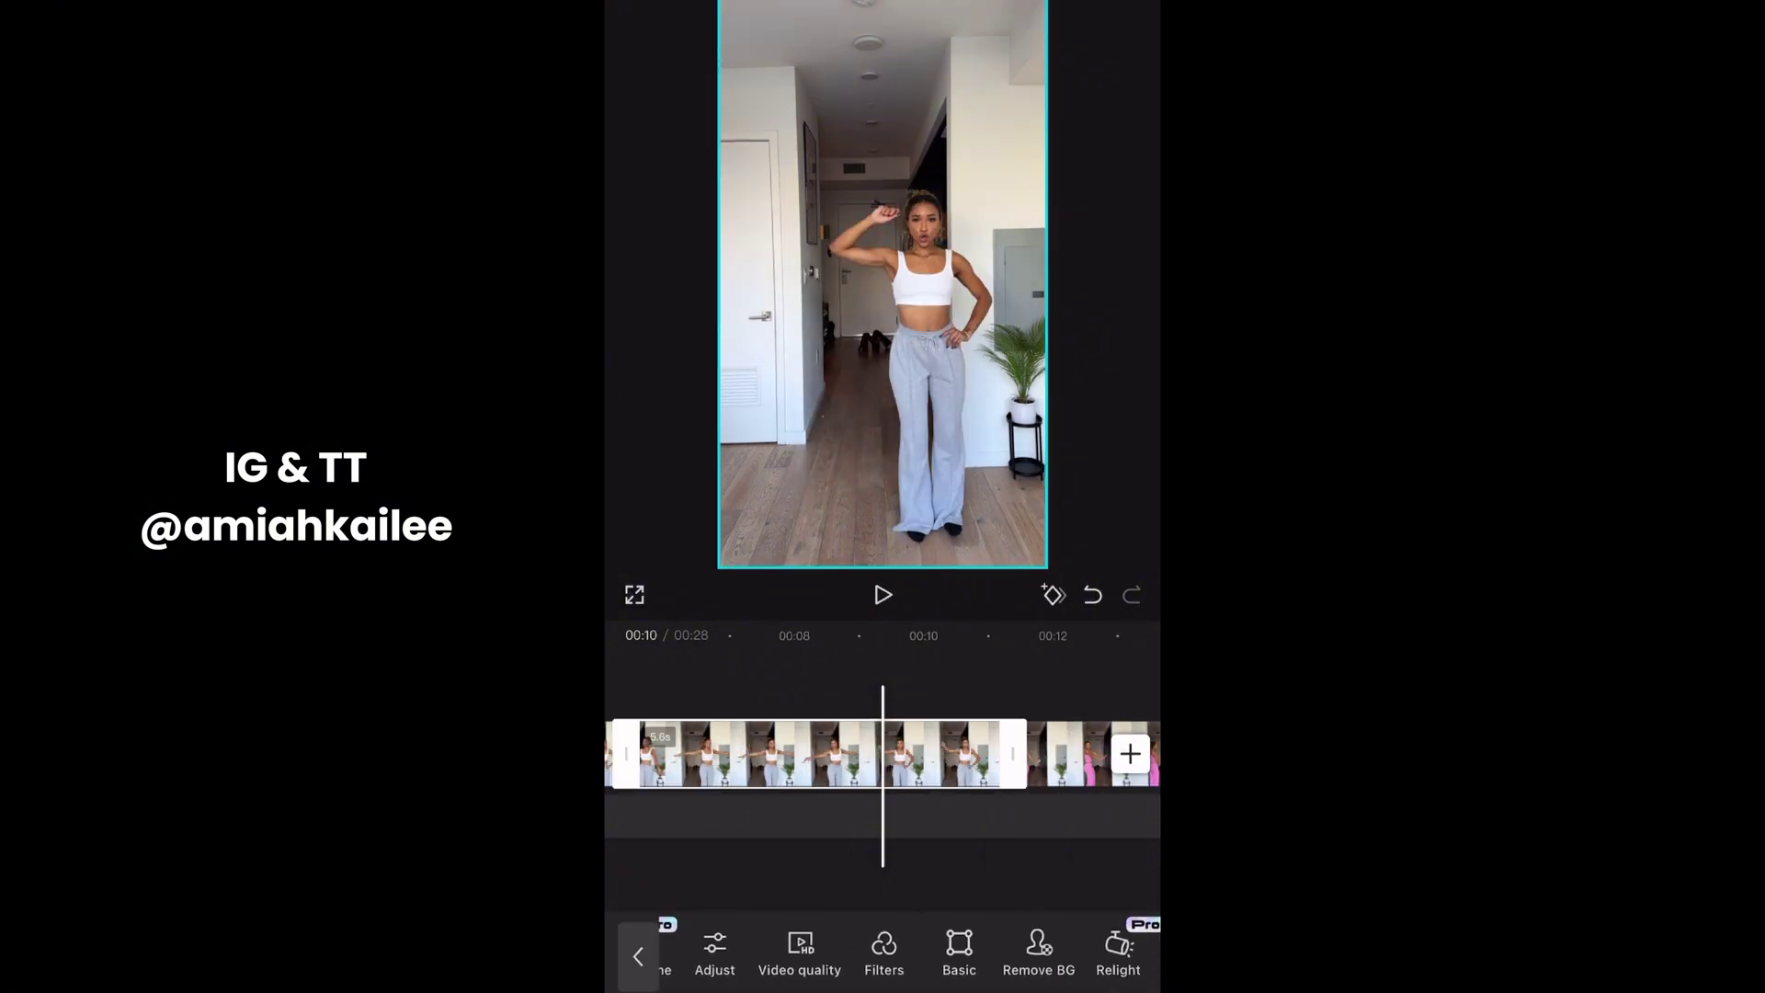
left_click(814, 952)
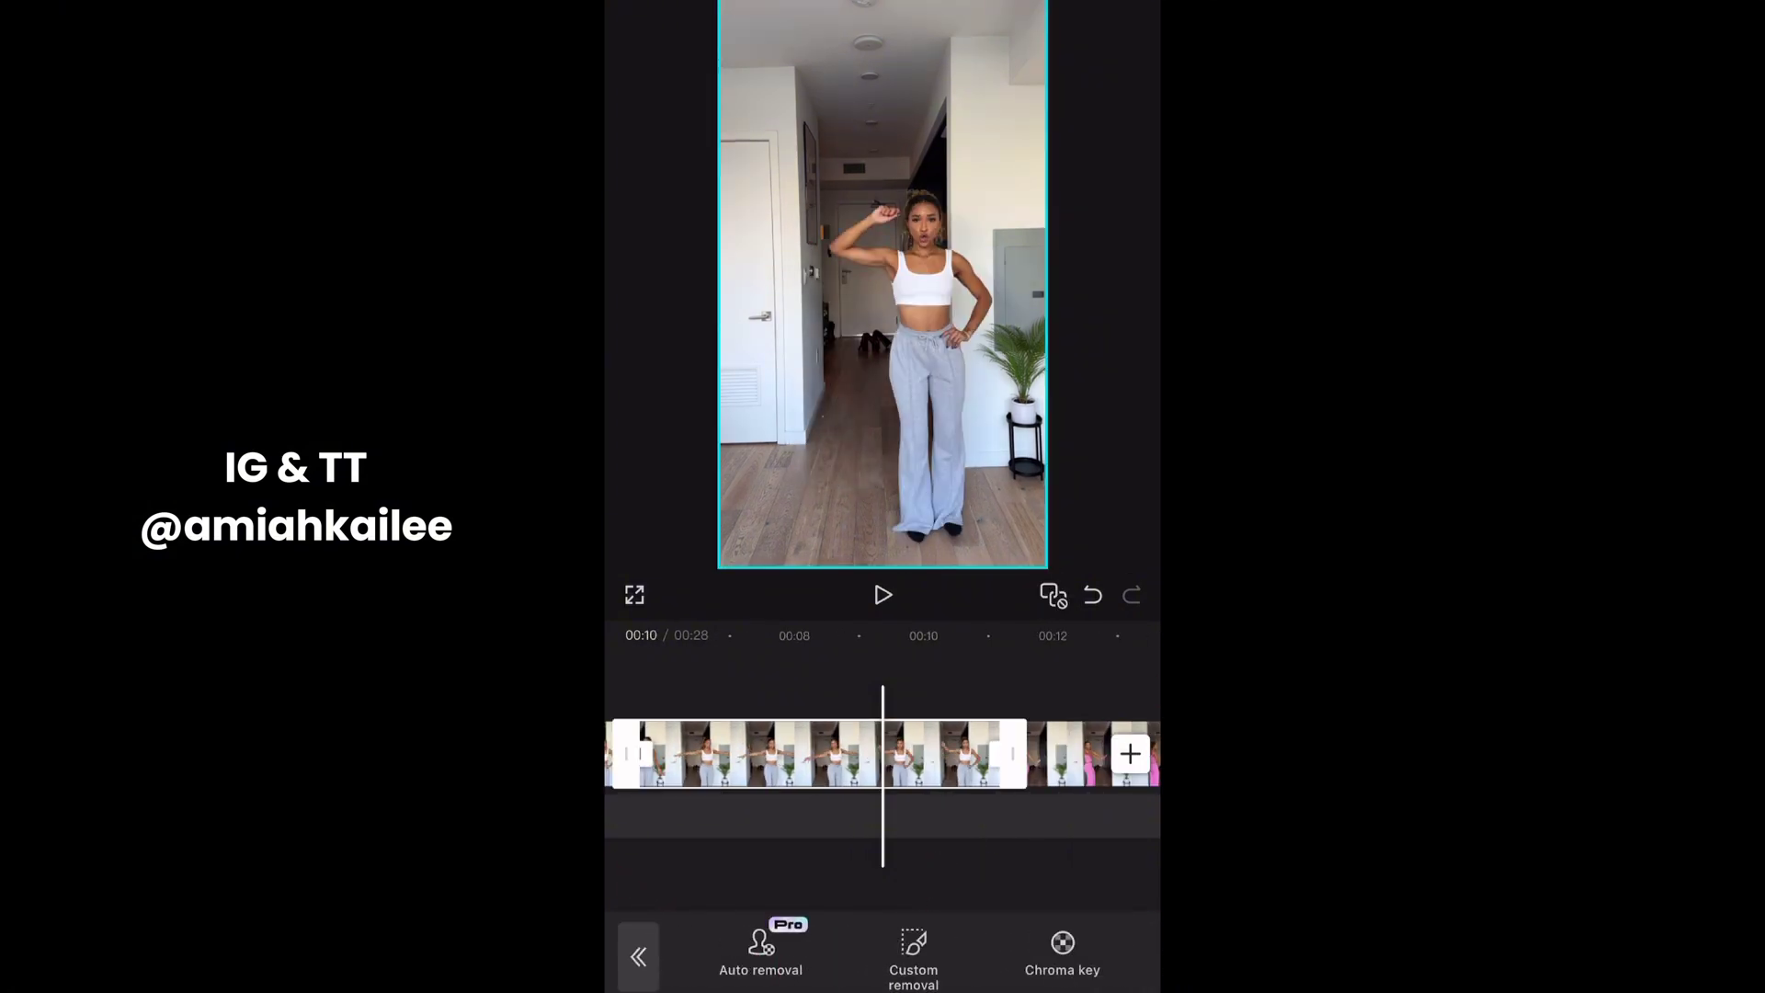
left_click(777, 967)
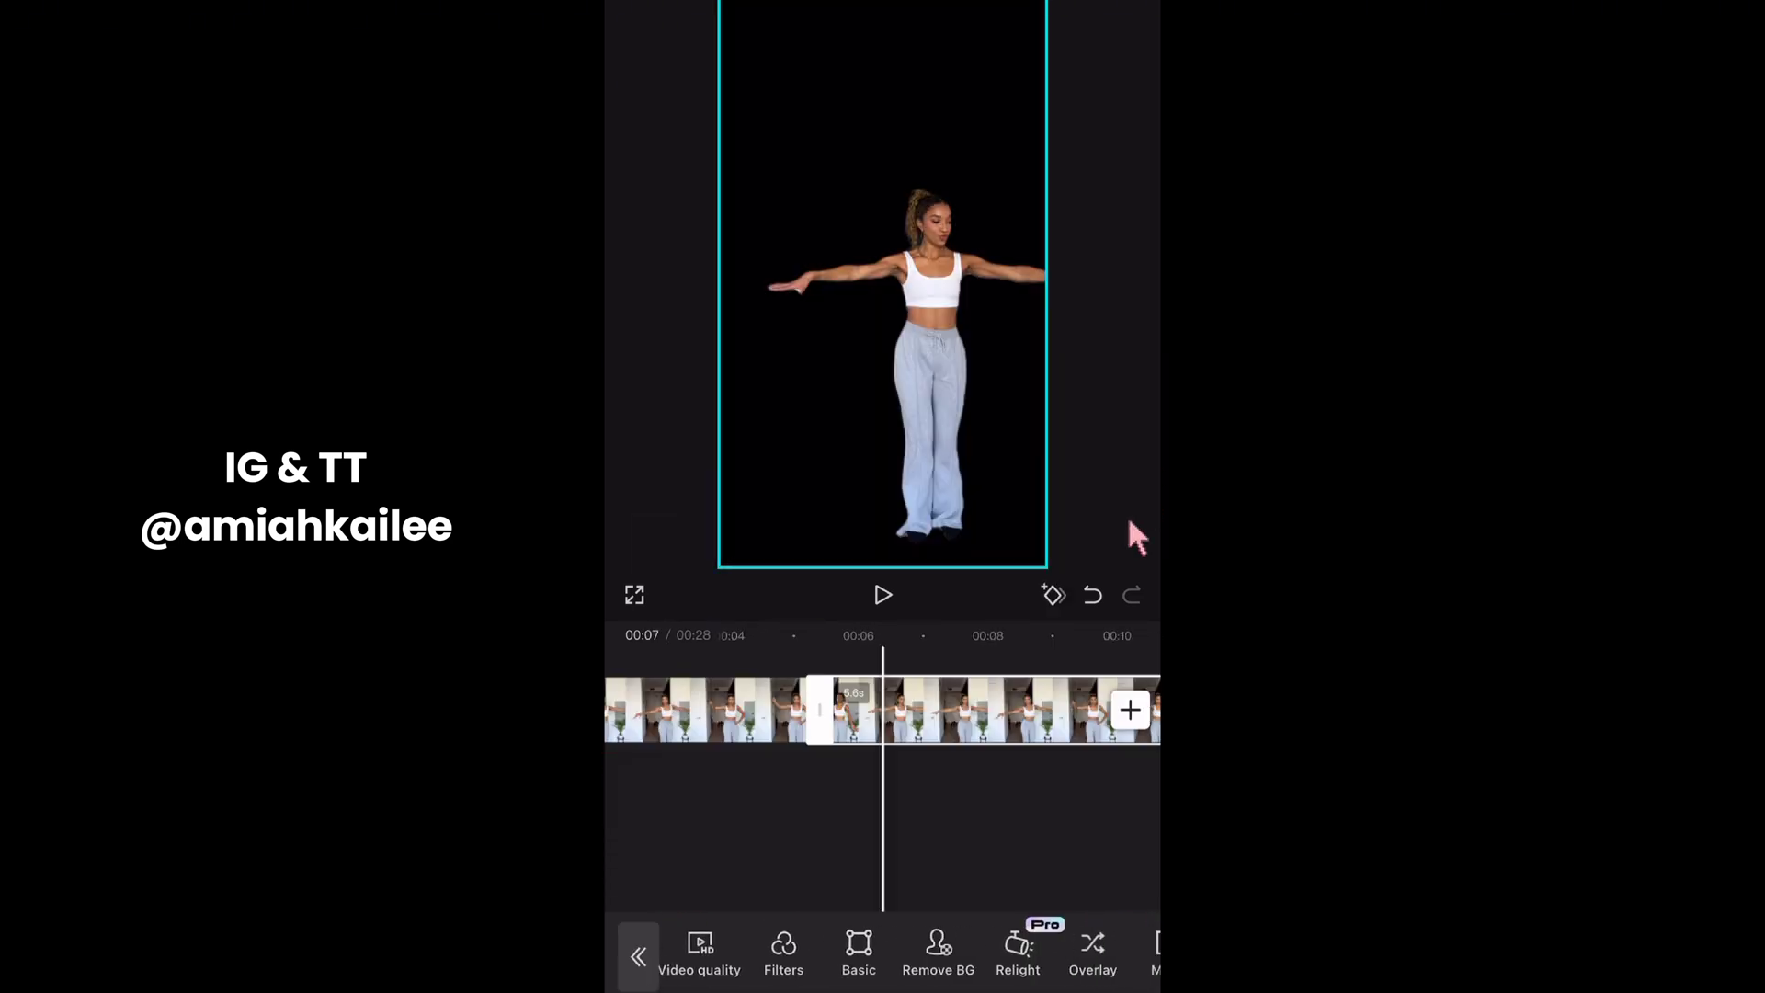
- Move the pink-outfit clip onto its own overlay track
scroll(933, 937, "right", 3)
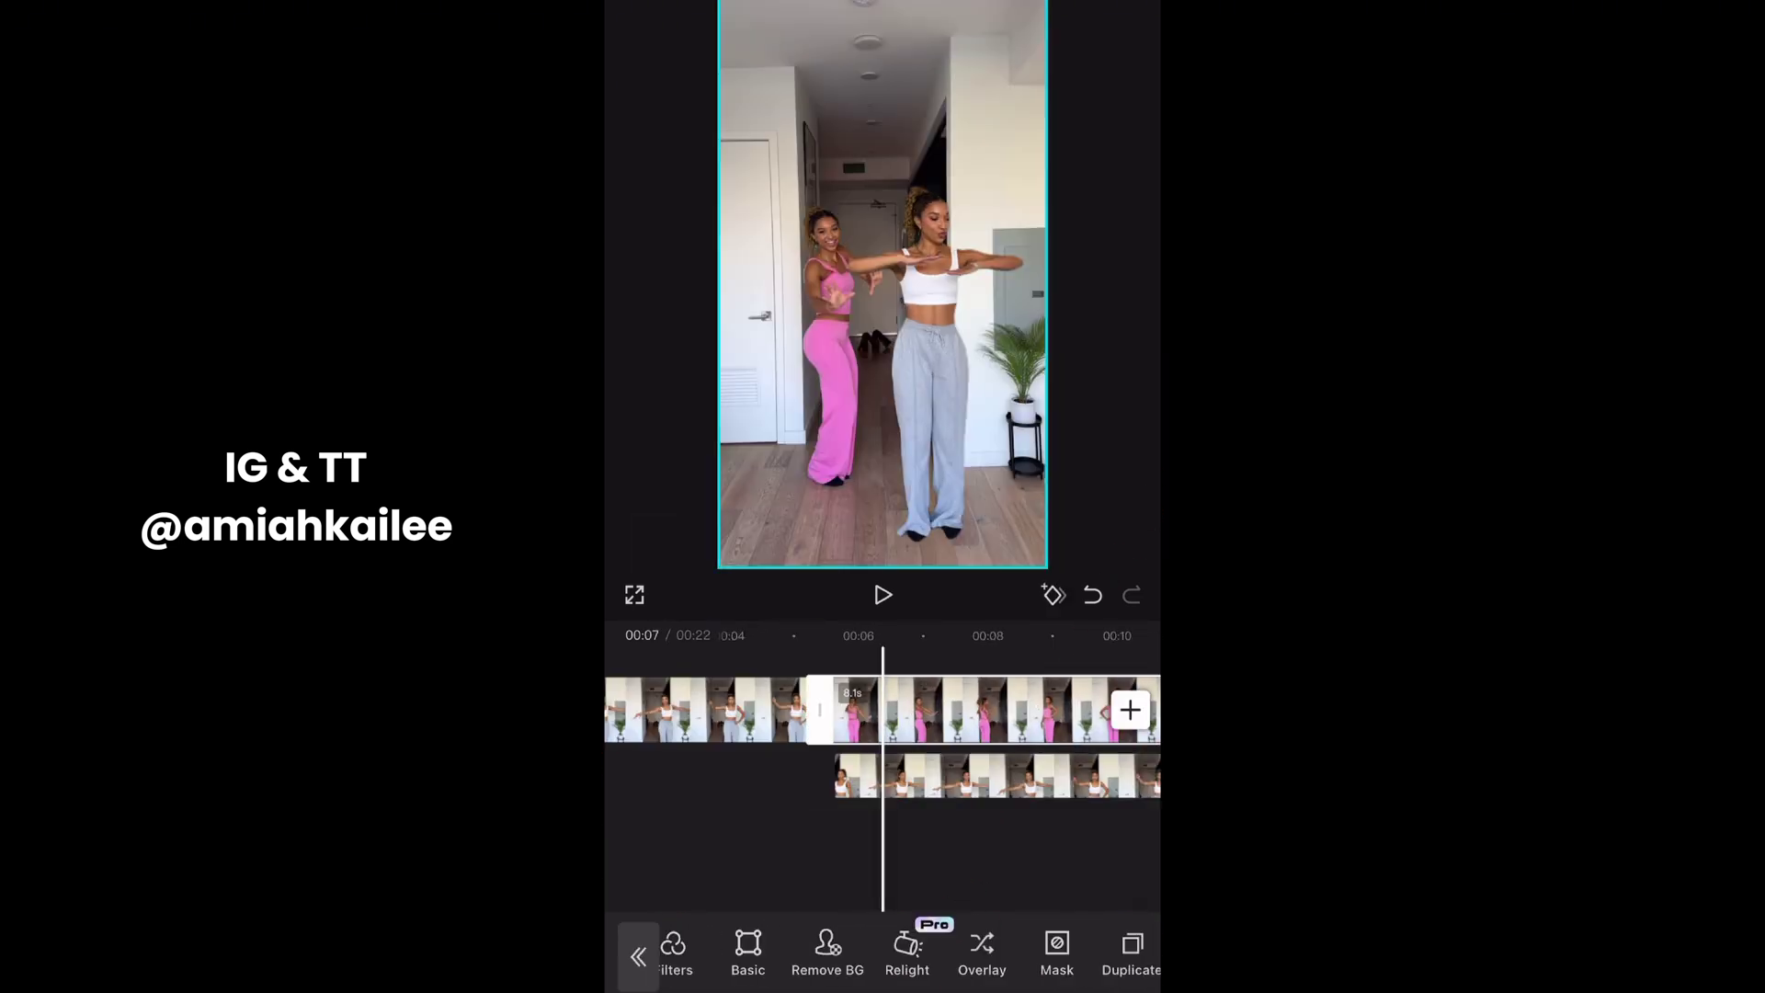
left_click(982, 956)
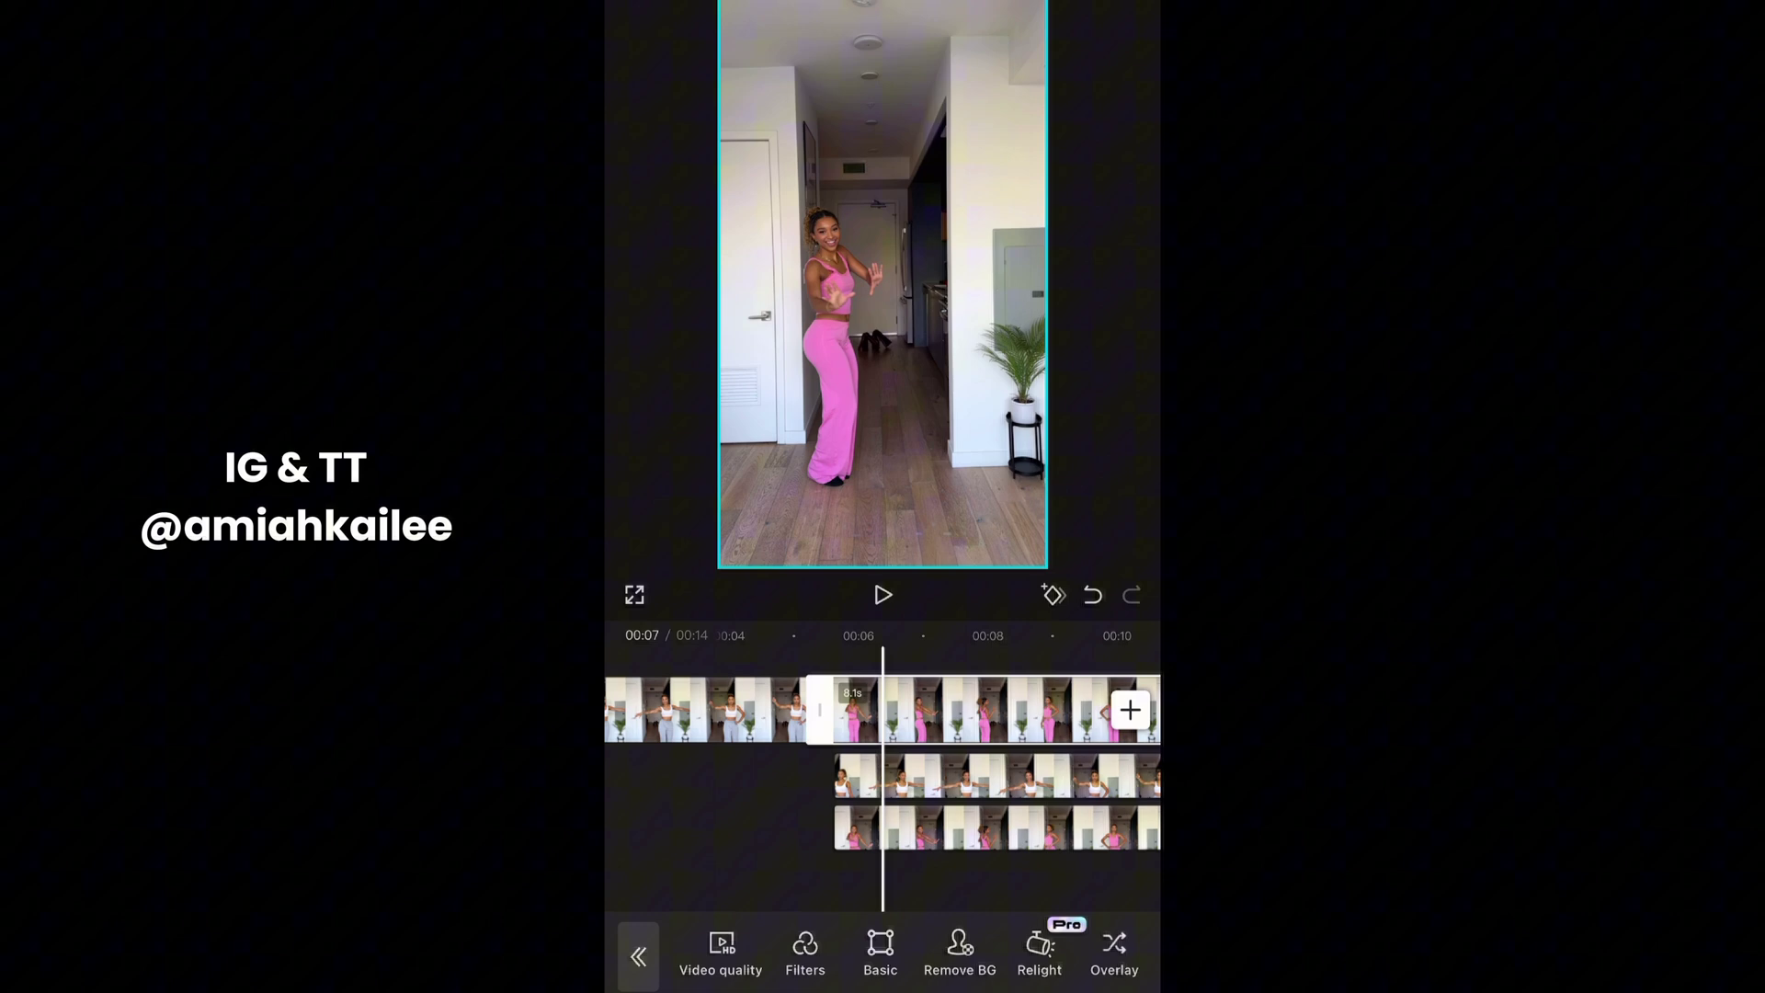
scroll(934, 956, "right", 3)
left_click(934, 956)
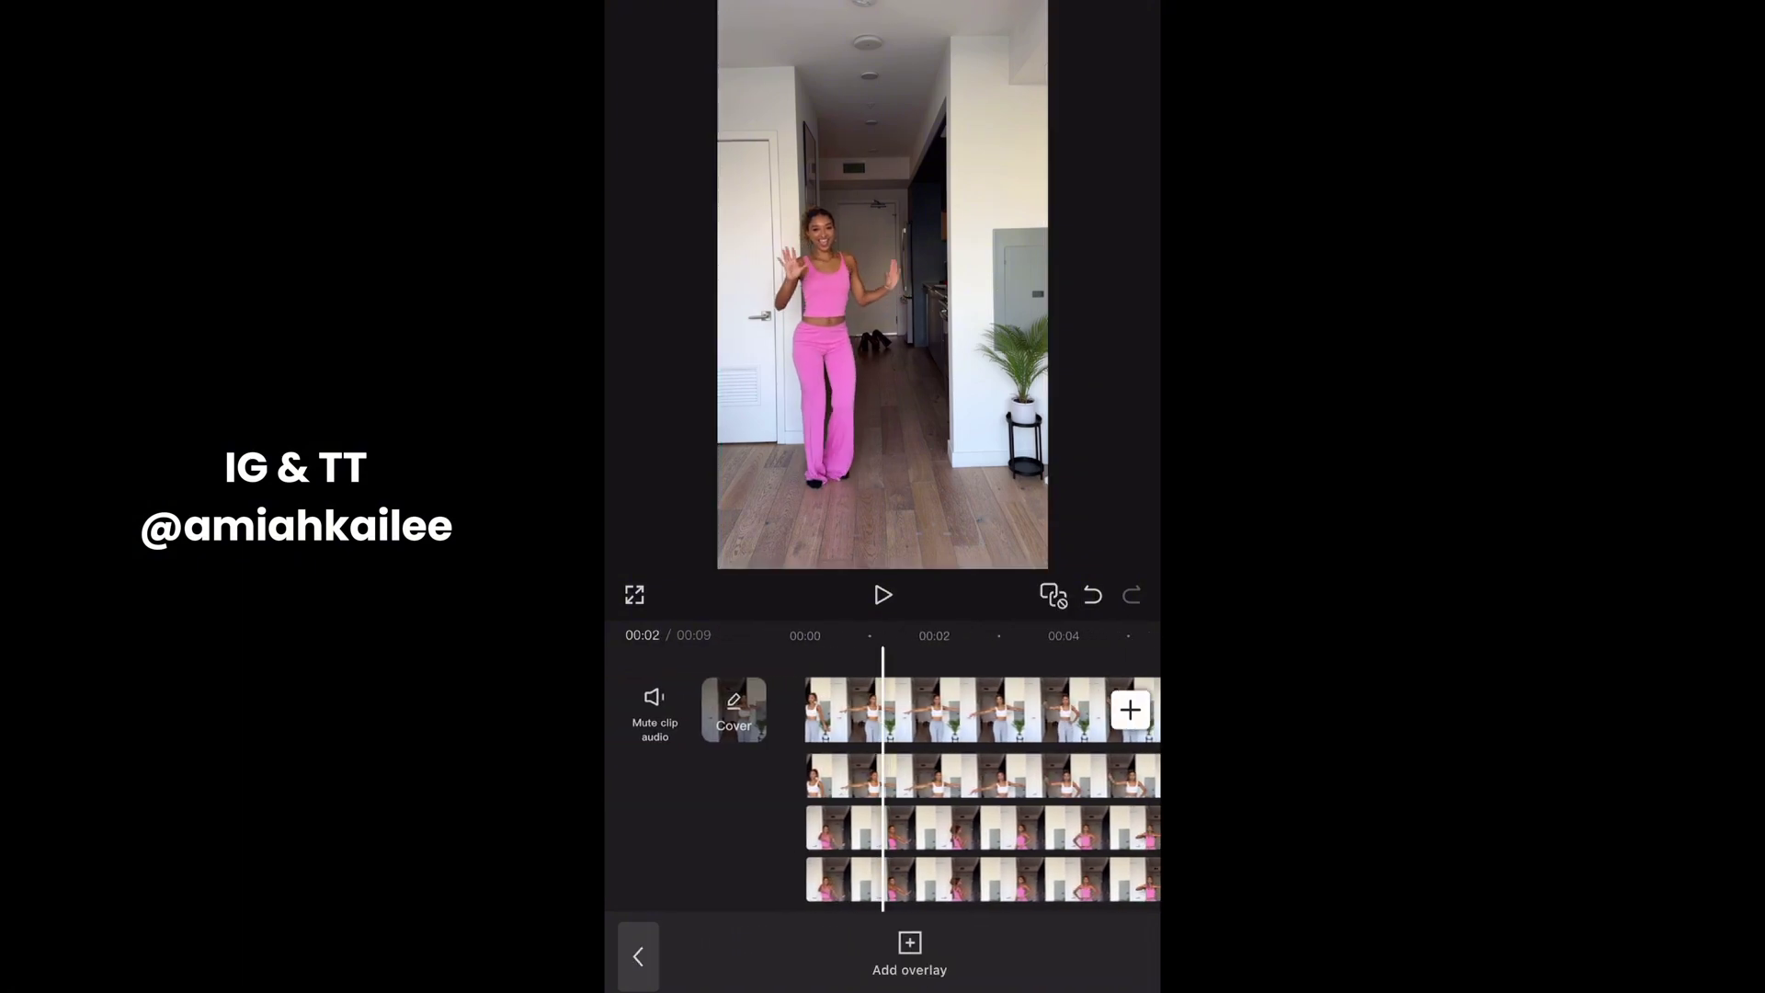
scroll(671, 836, "left", 3)
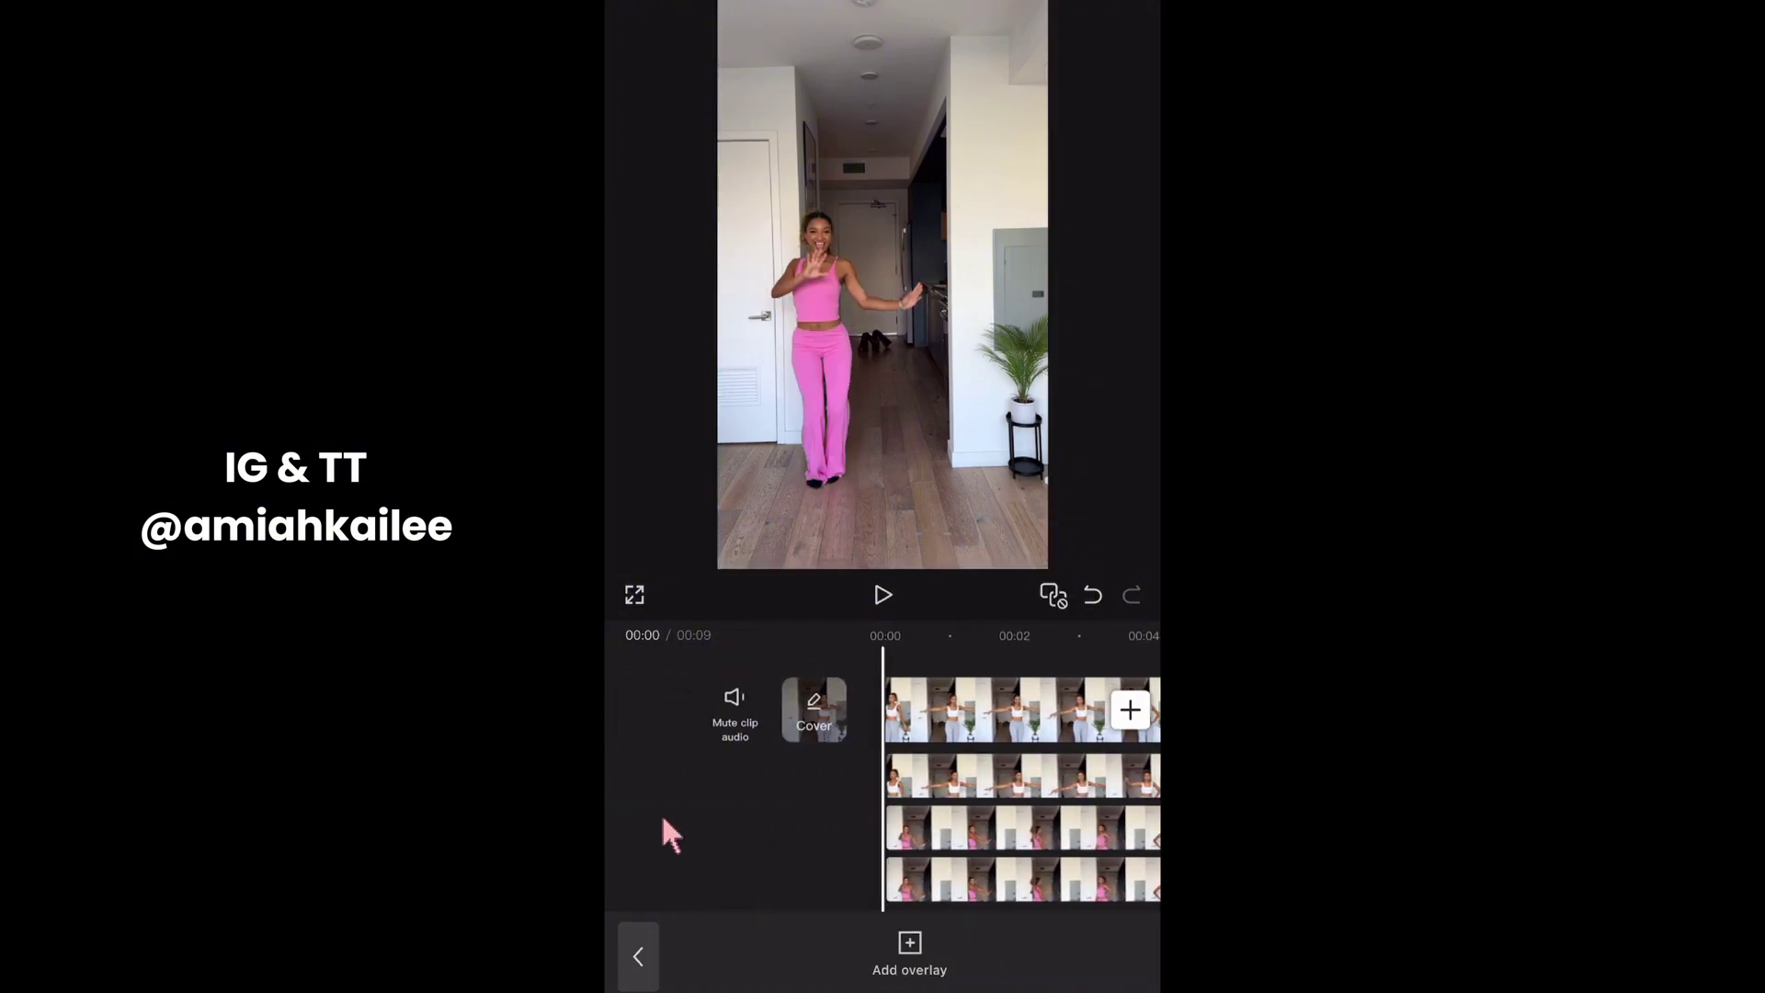
- Apply a Horizontal mask to the overlay clip so both dancers show side by side
left_click(844, 836)
left_click(931, 948)
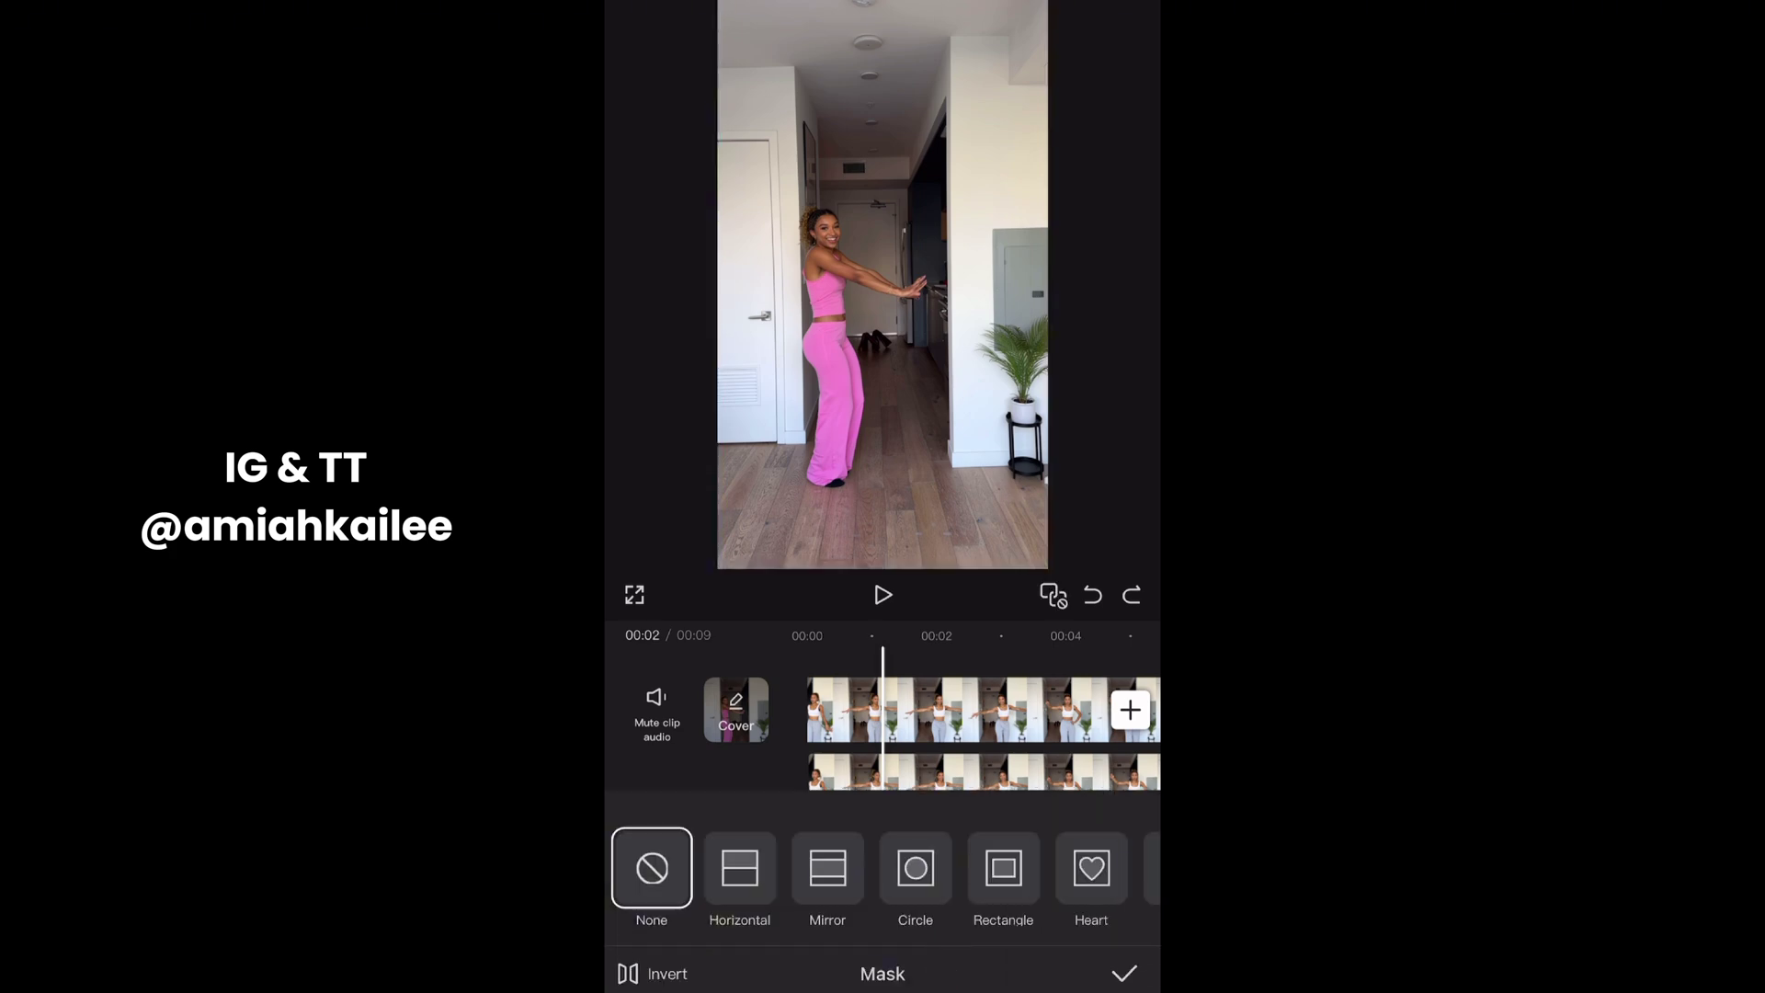
left_click(739, 868)
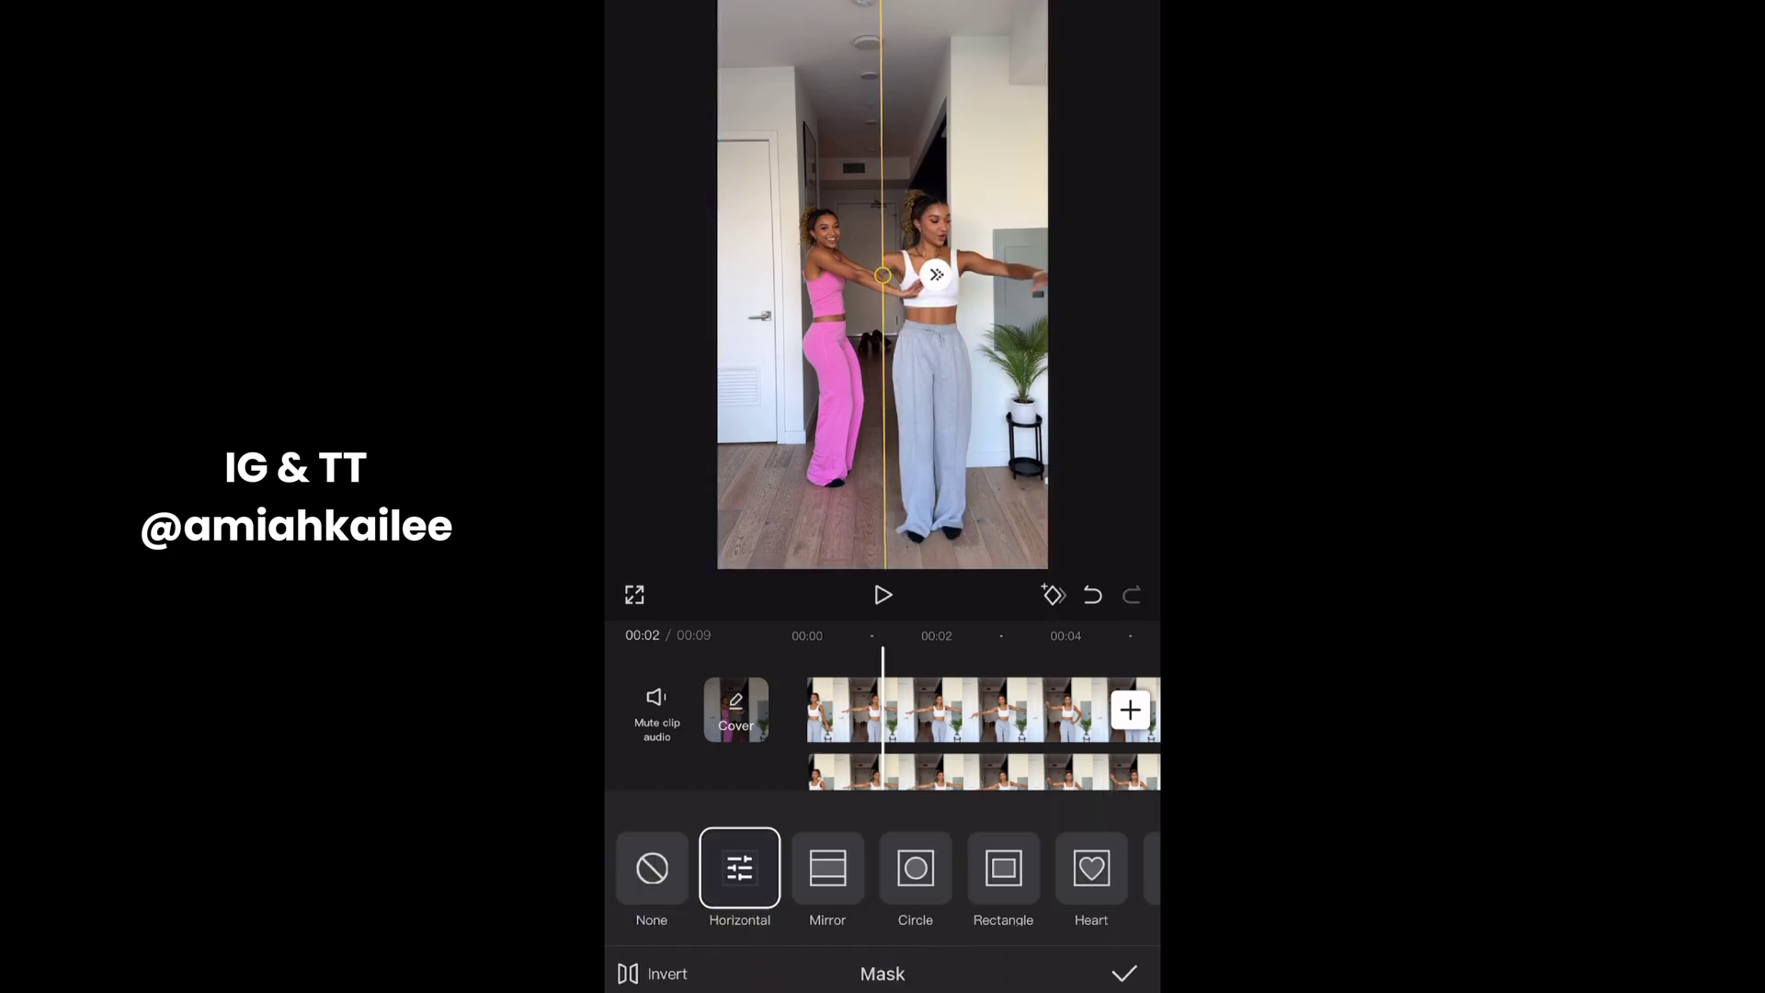
left_click(1125, 973)
- In Arrange layers, drag two overlays in turn into the Front slot, leaving the pink-outfit take in front
left_click(982, 947)
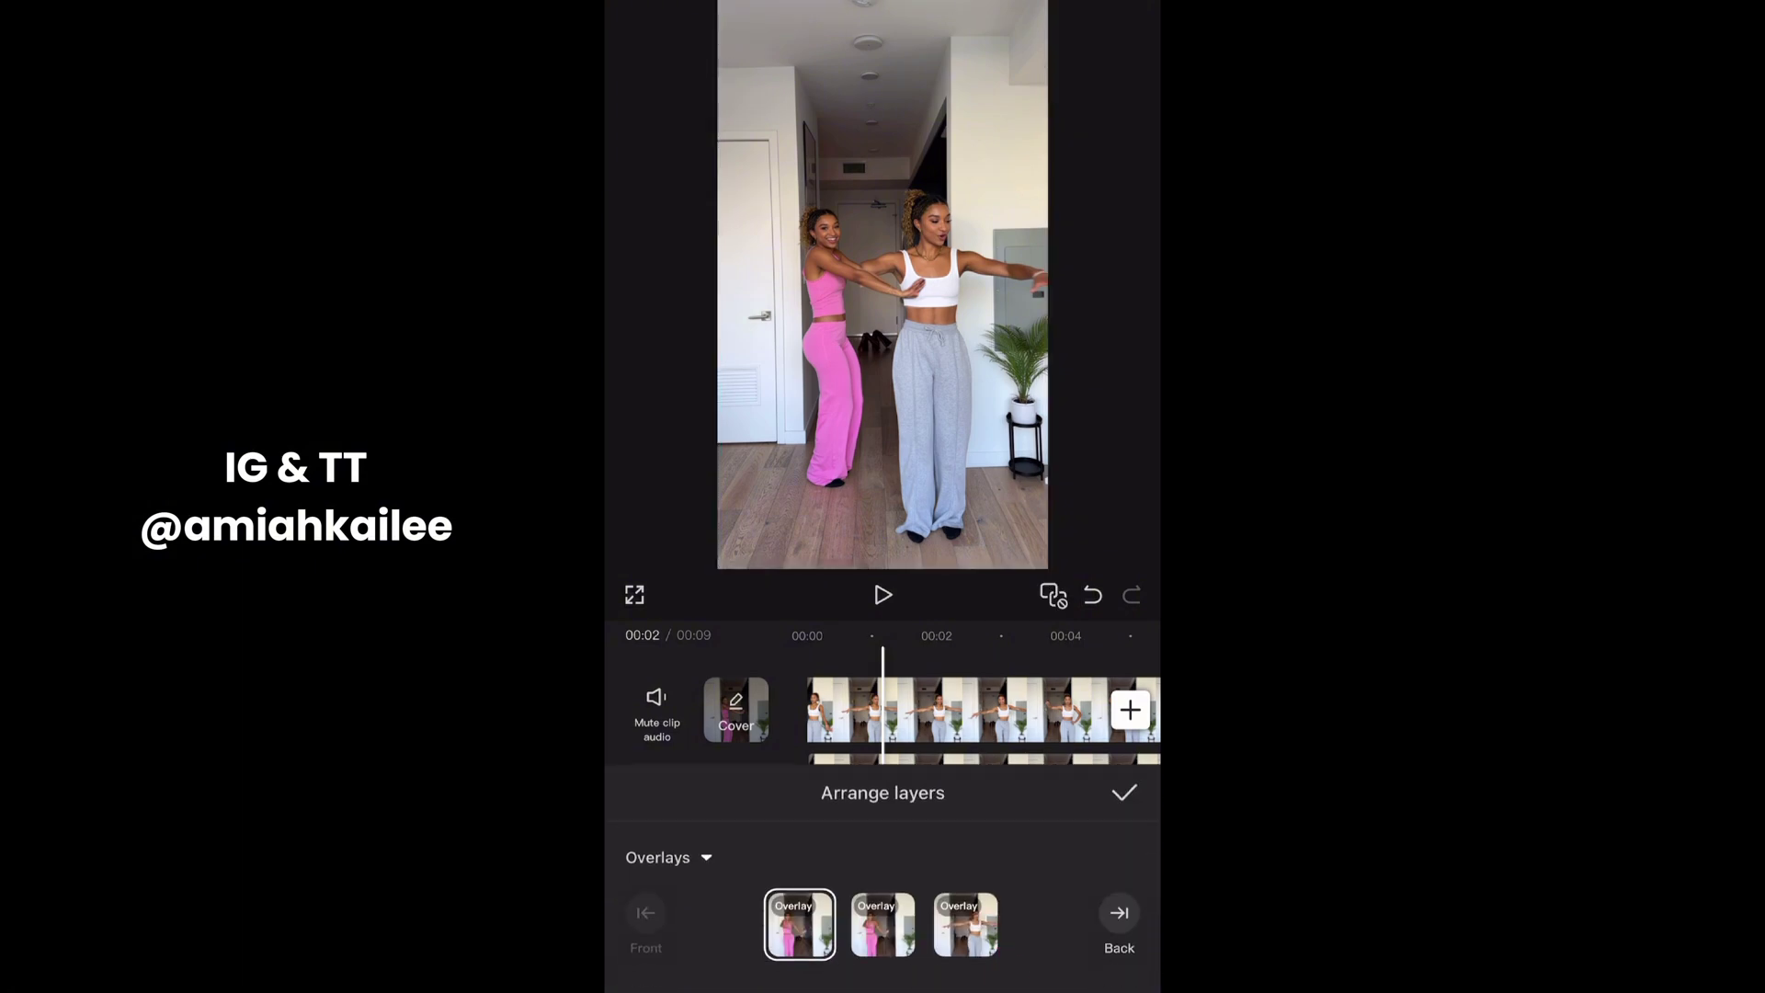
left_click_drag(862, 947, 794, 947)
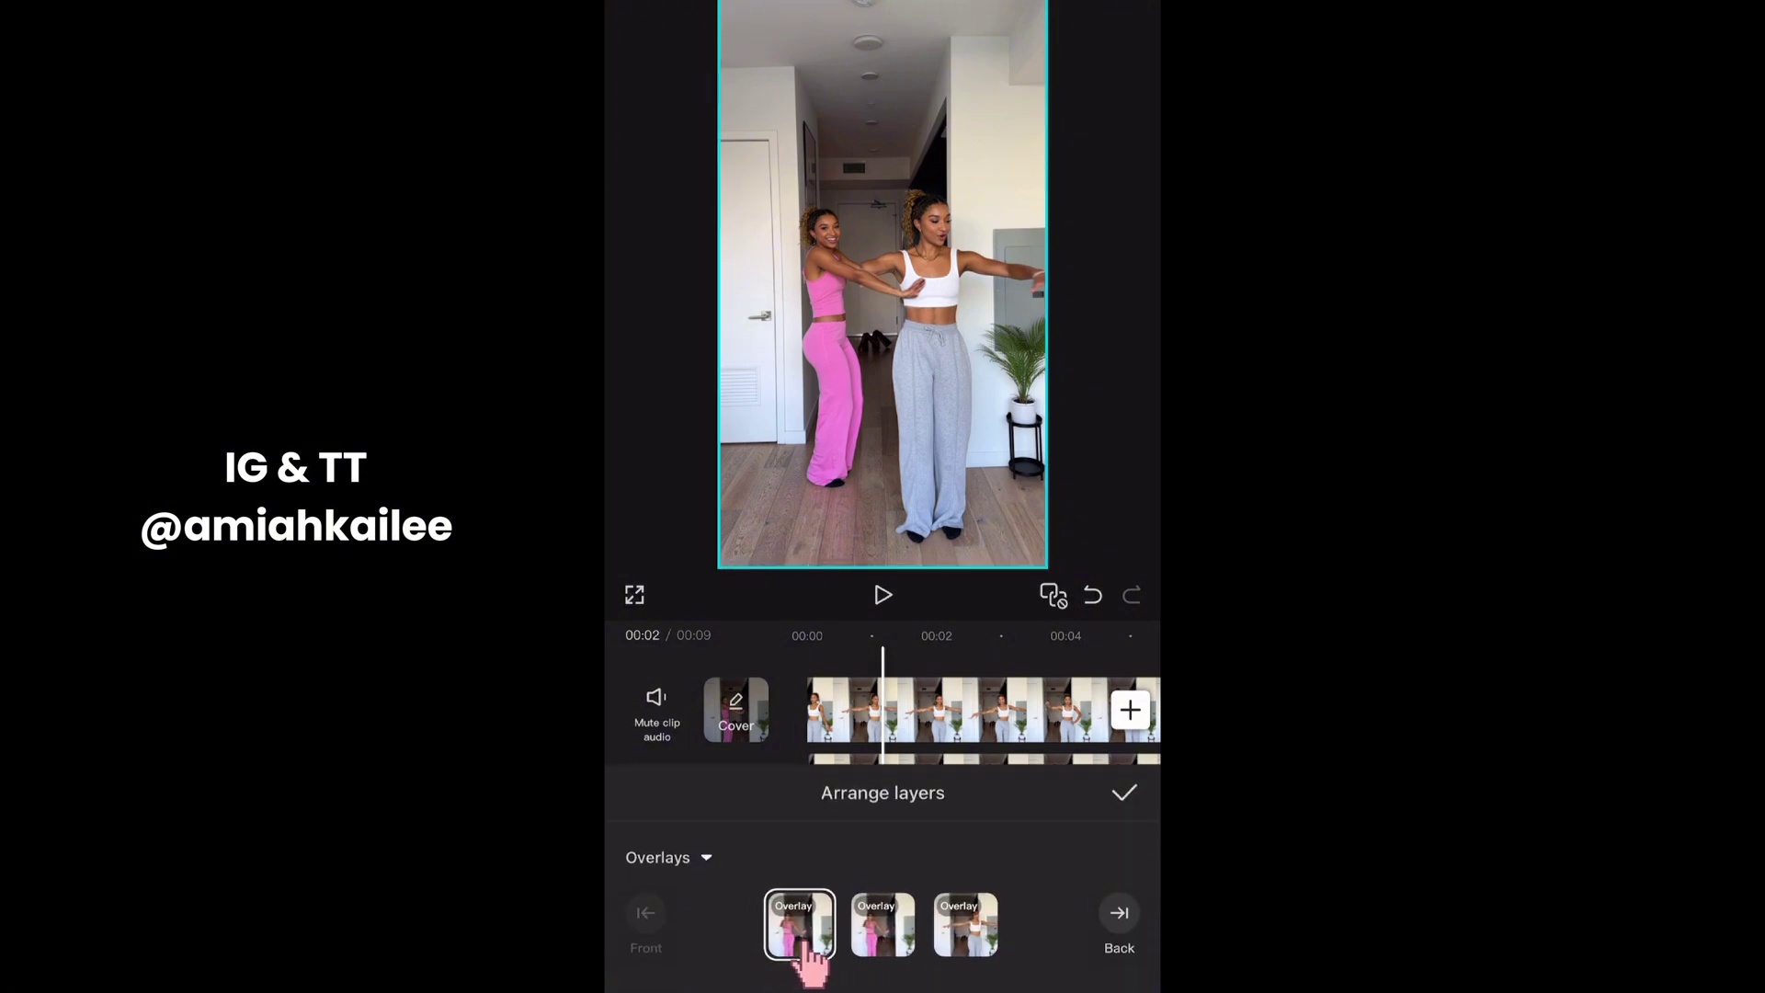
left_click_drag(901, 947, 782, 947)
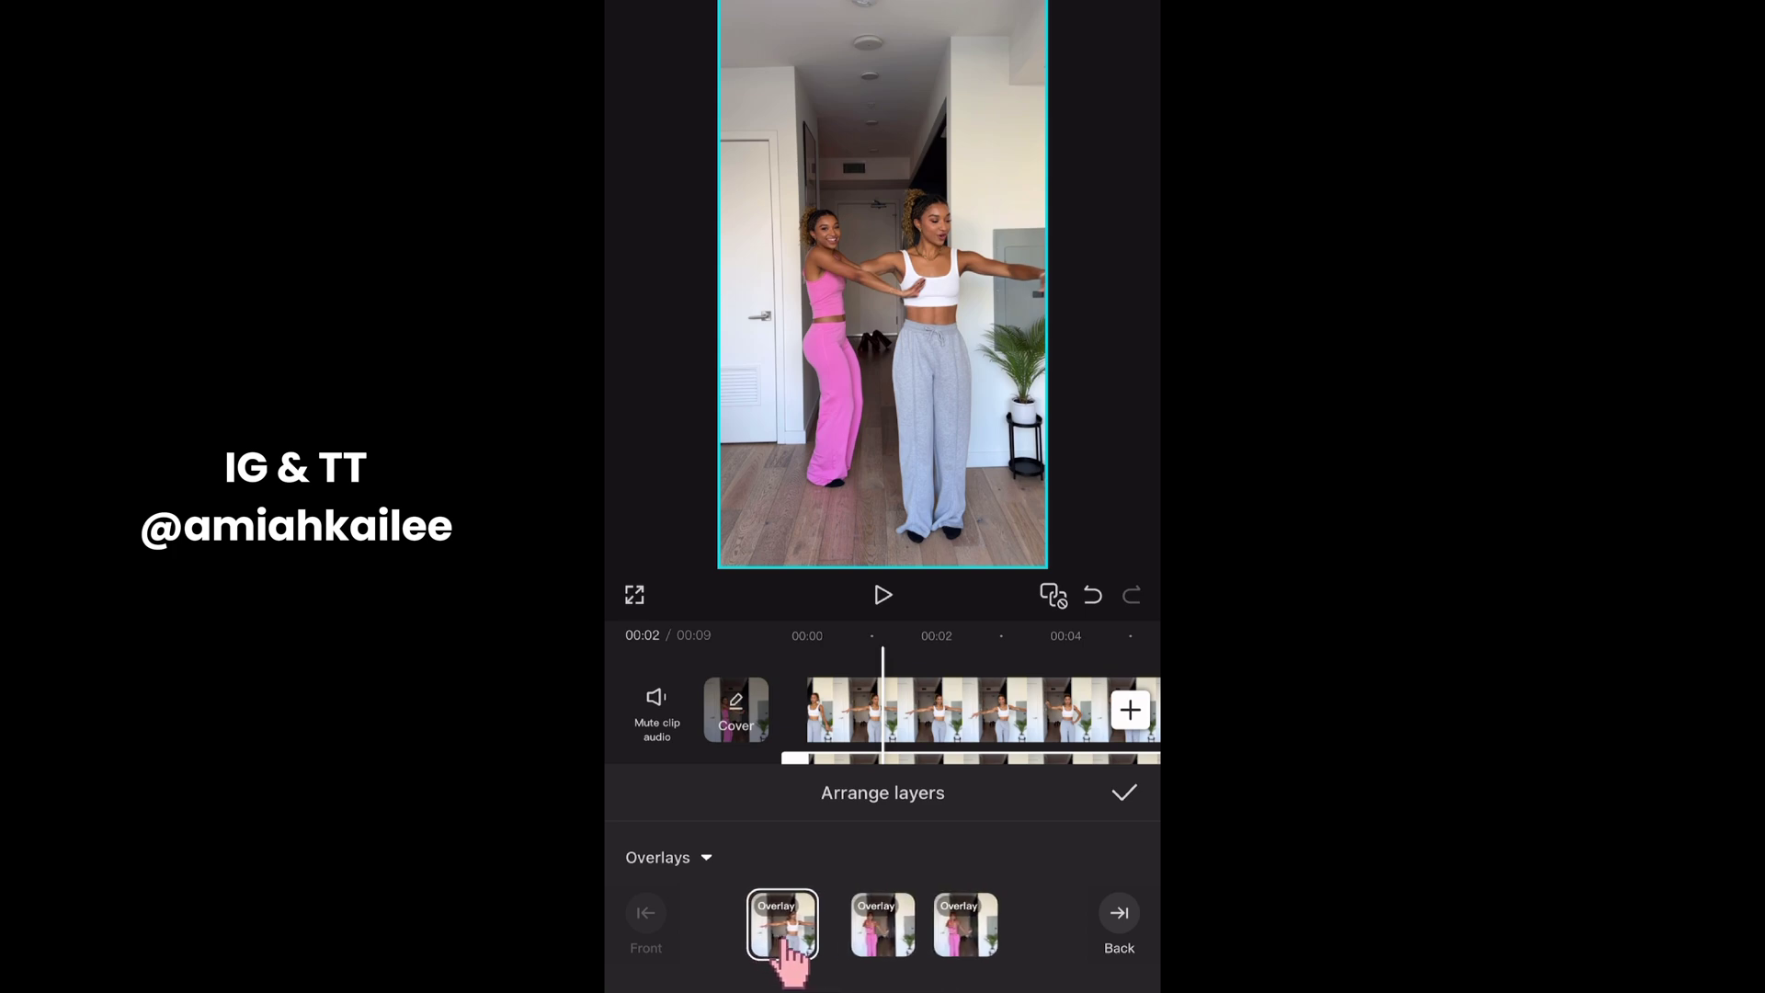